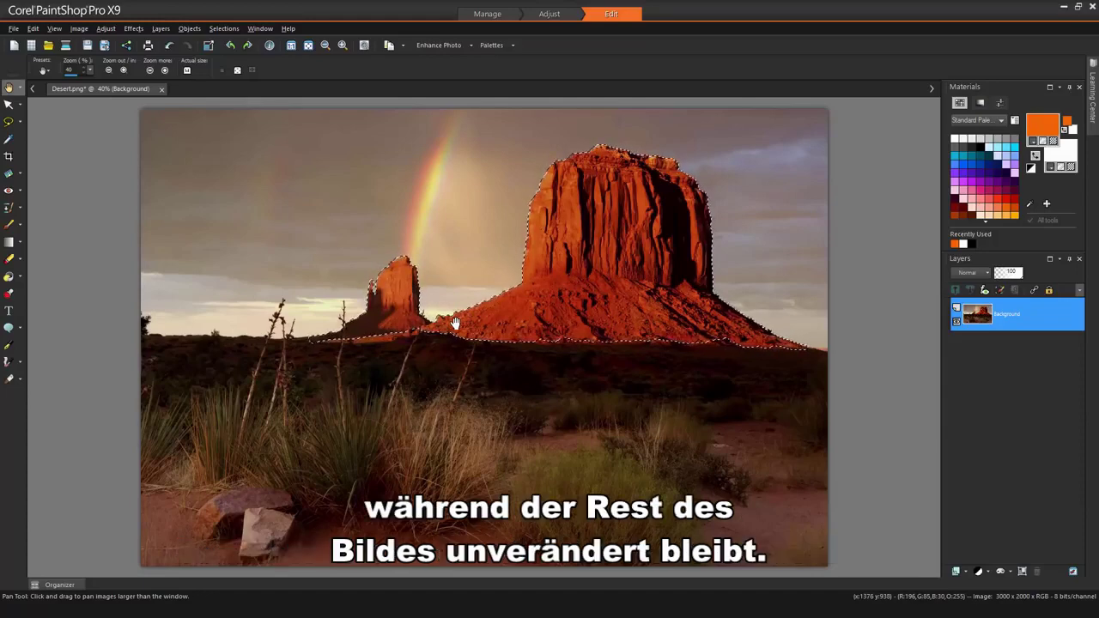
- Erase a hole and a stroke inside the selected butte, then undo both erasures
left_click(10, 260)
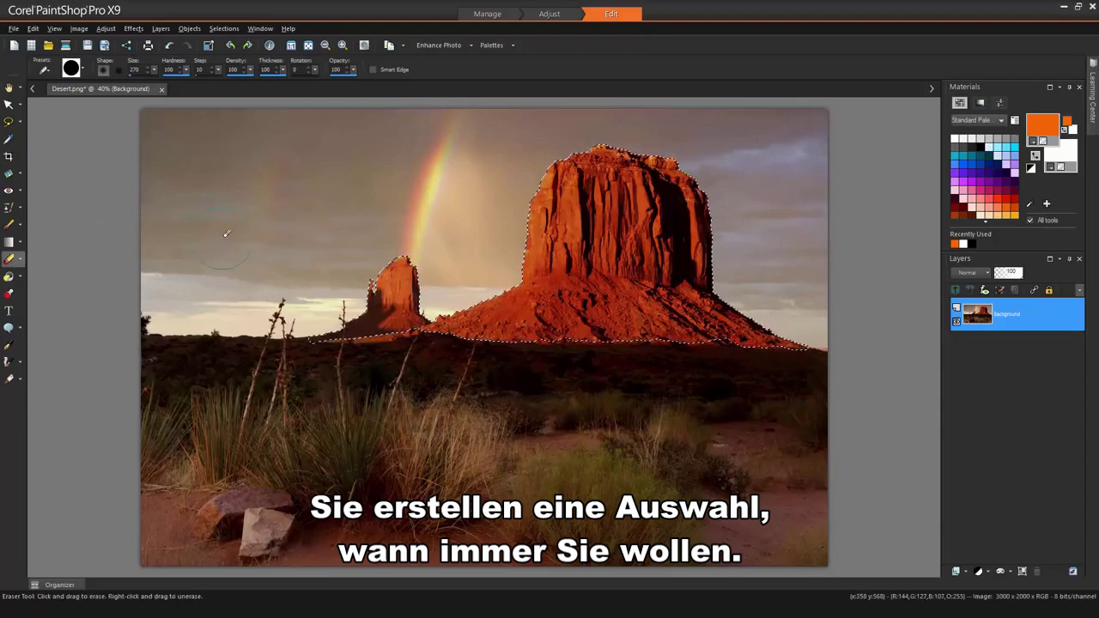
left_click(573, 229)
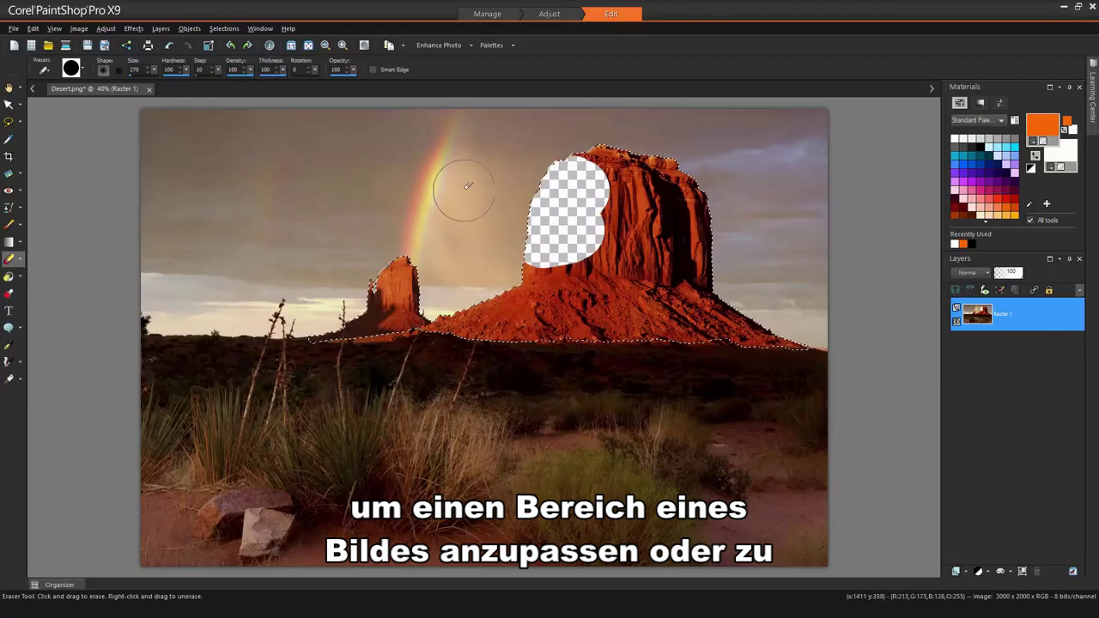
left_click_drag(517, 284, 562, 272)
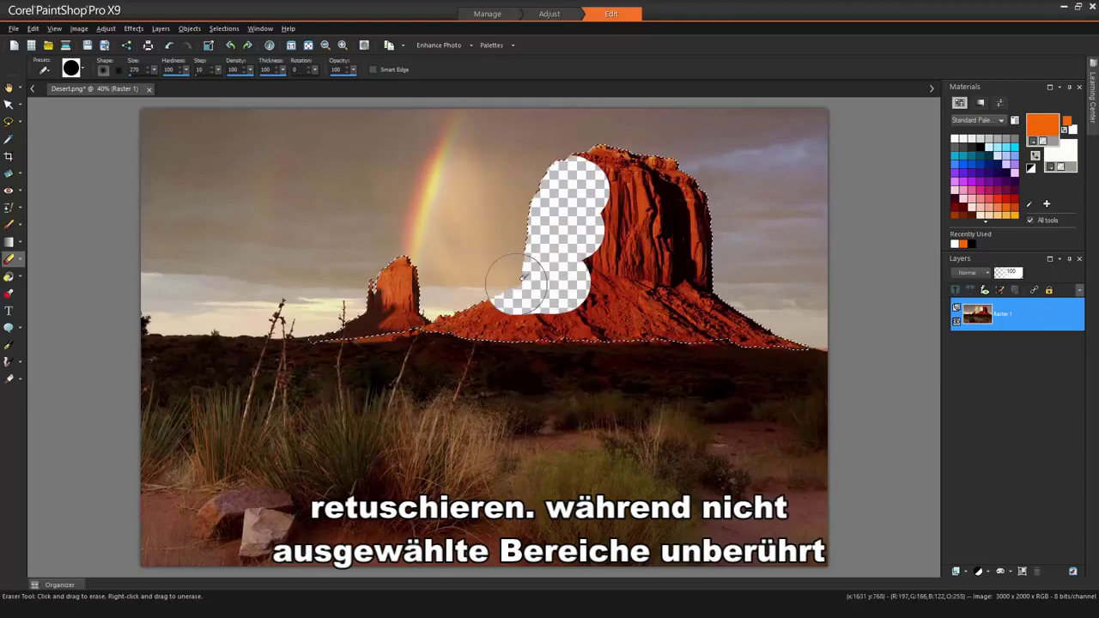
left_click(169, 47)
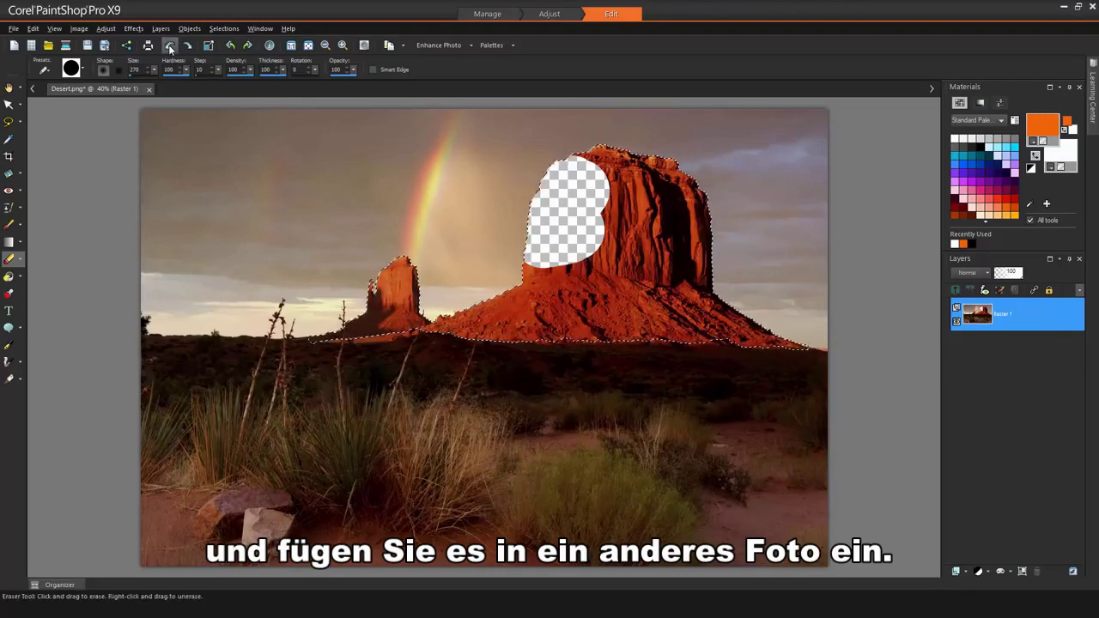
left_click(170, 47)
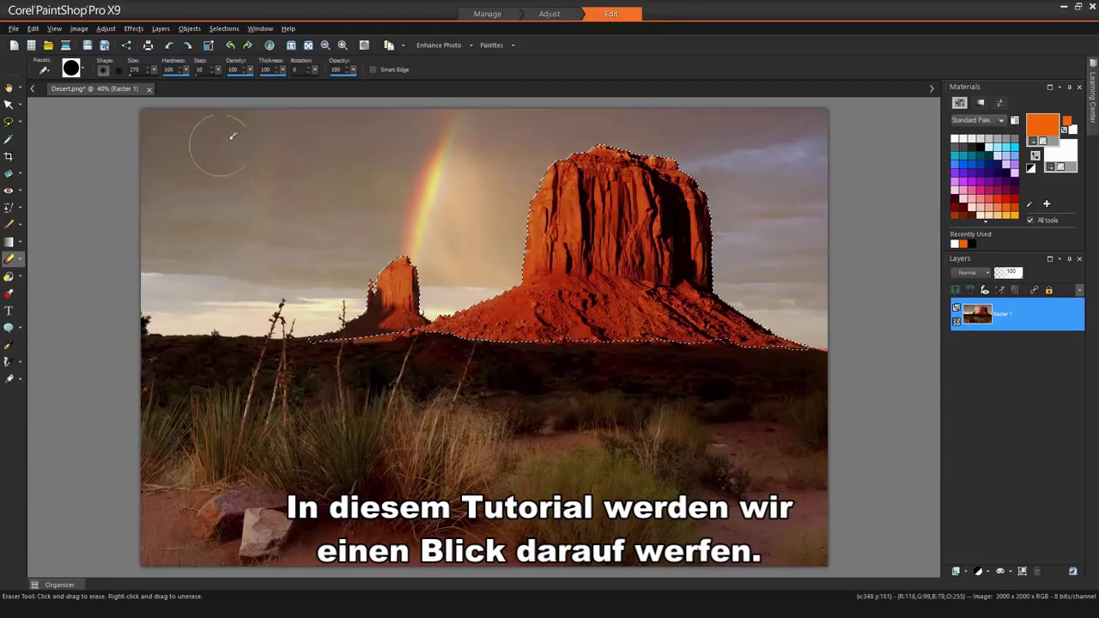
- Preview the Time Machine photo effect on the butte, dragging its dialog aside to see the cyanotype
left_click(134, 30)
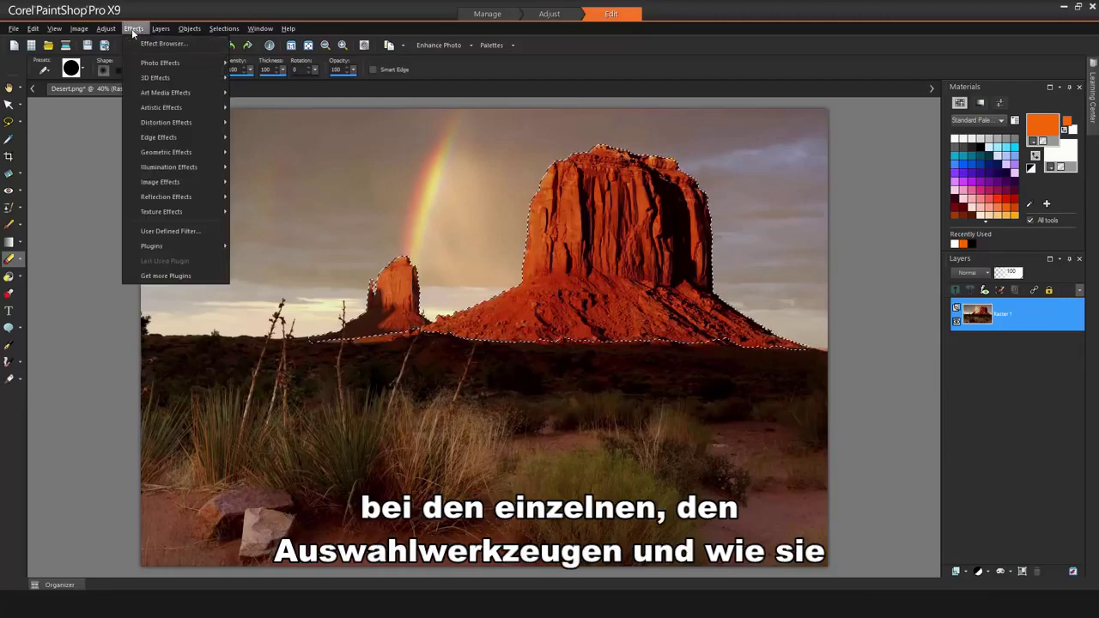
mouse_move(142, 66)
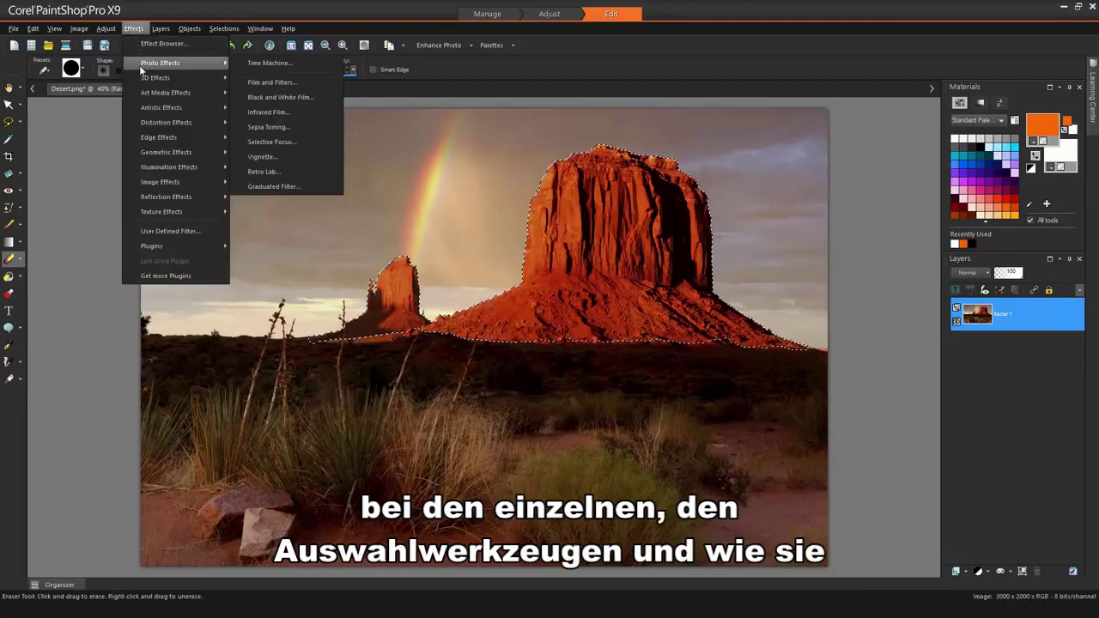
left_click(270, 63)
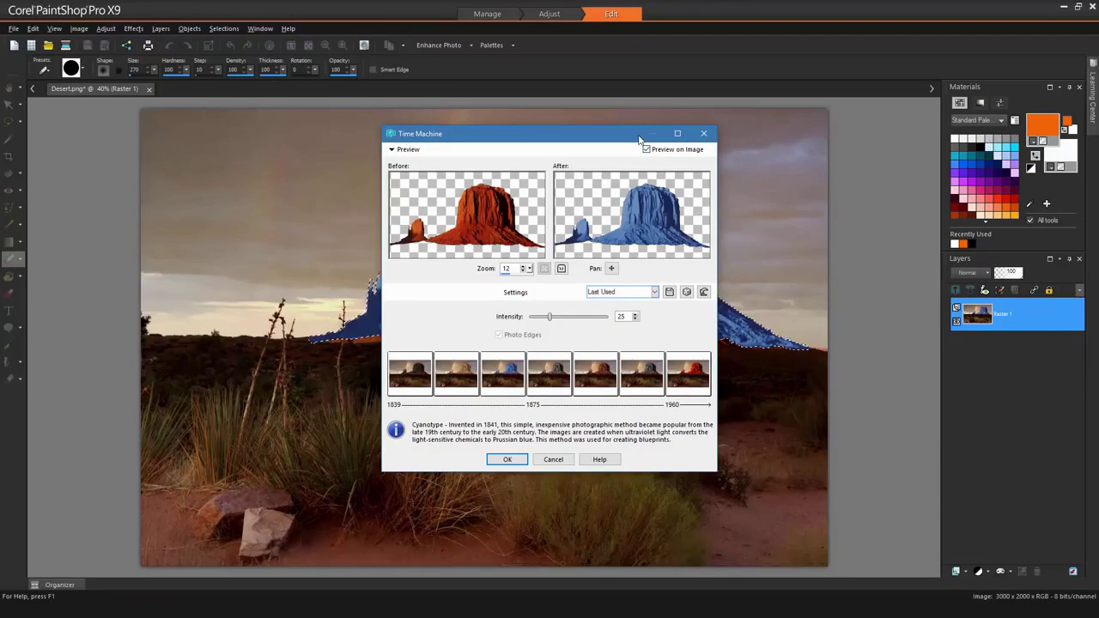
left_click_drag(638, 140, 288, 101)
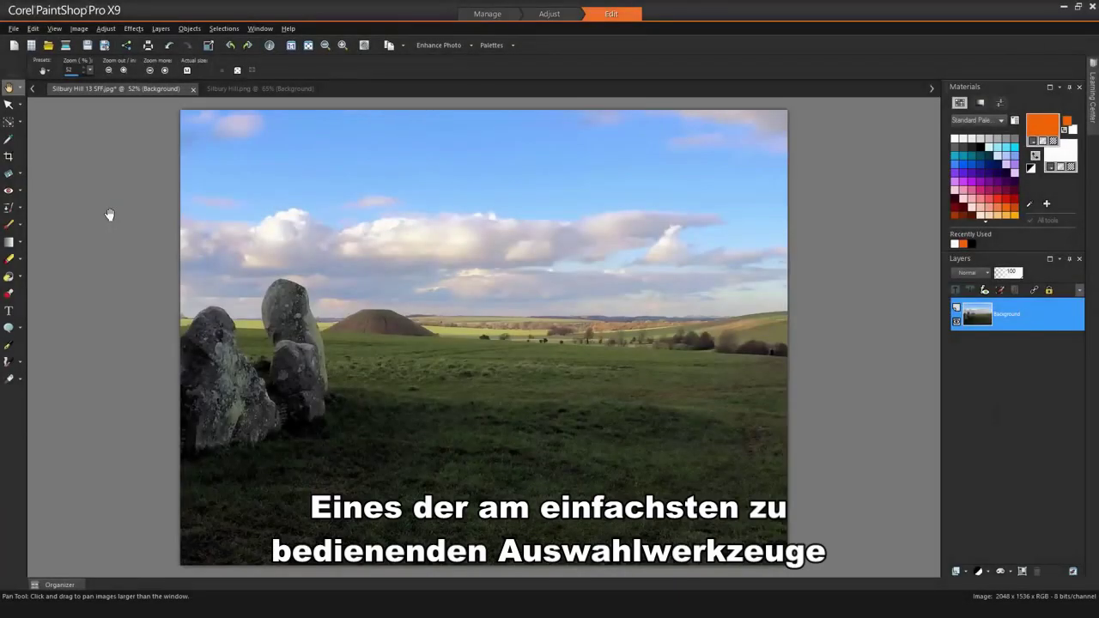
- Auto-select the standing stones and field below the sky with Auto Selection
left_click(21, 123)
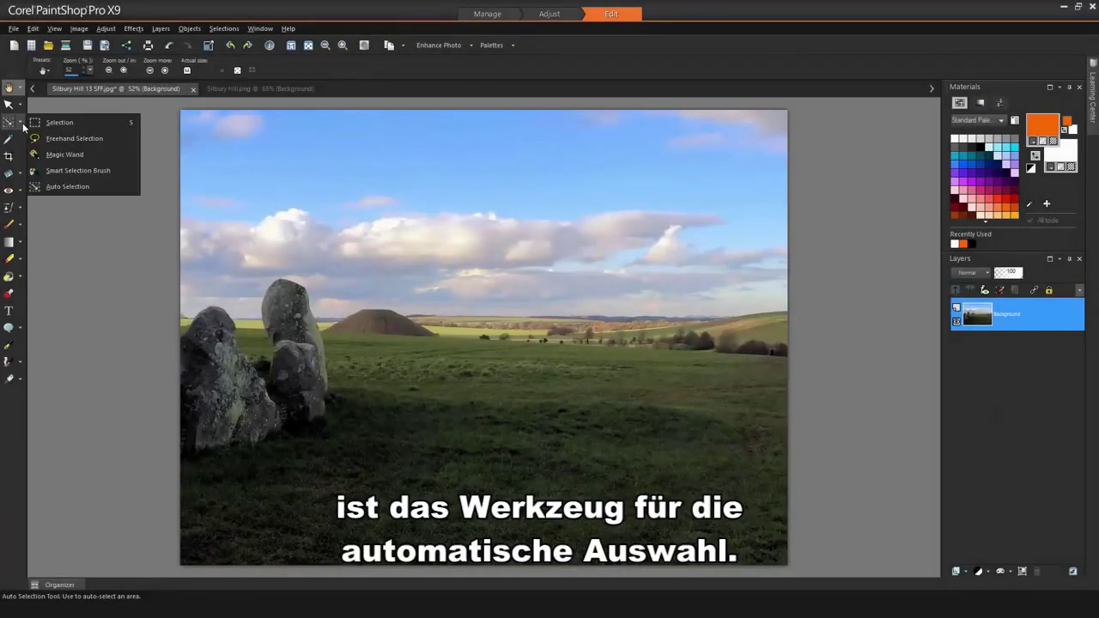
left_click(122, 187)
left_click_drag(176, 277, 809, 564)
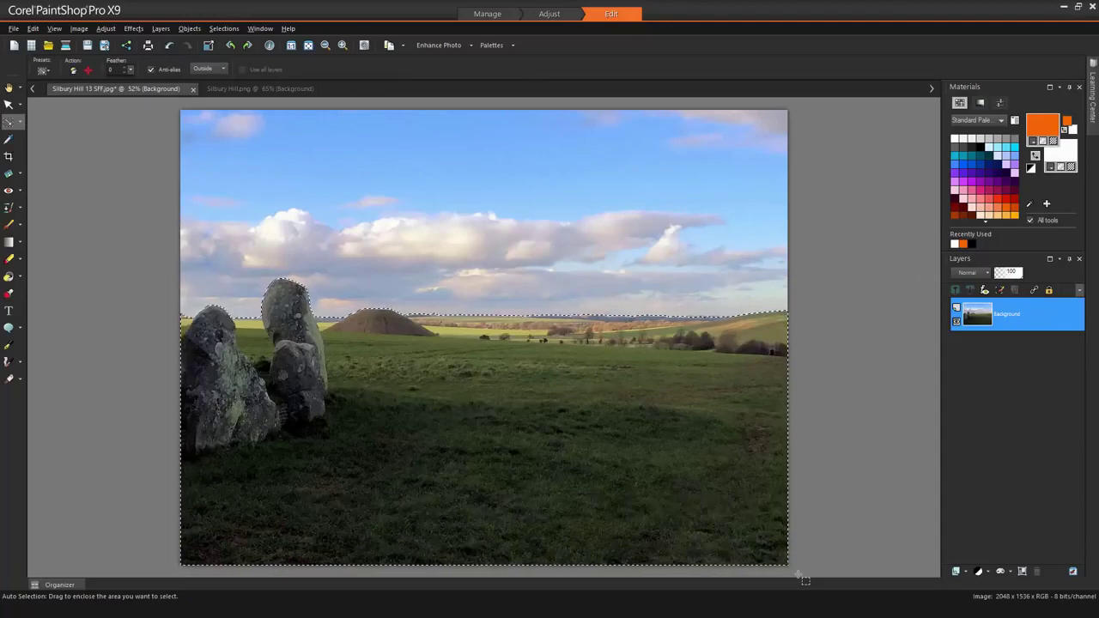
- Preview the Black and White Film effect, then cancel it unapplied and return to Auto Selection
left_click(134, 28)
mouse_move(146, 65)
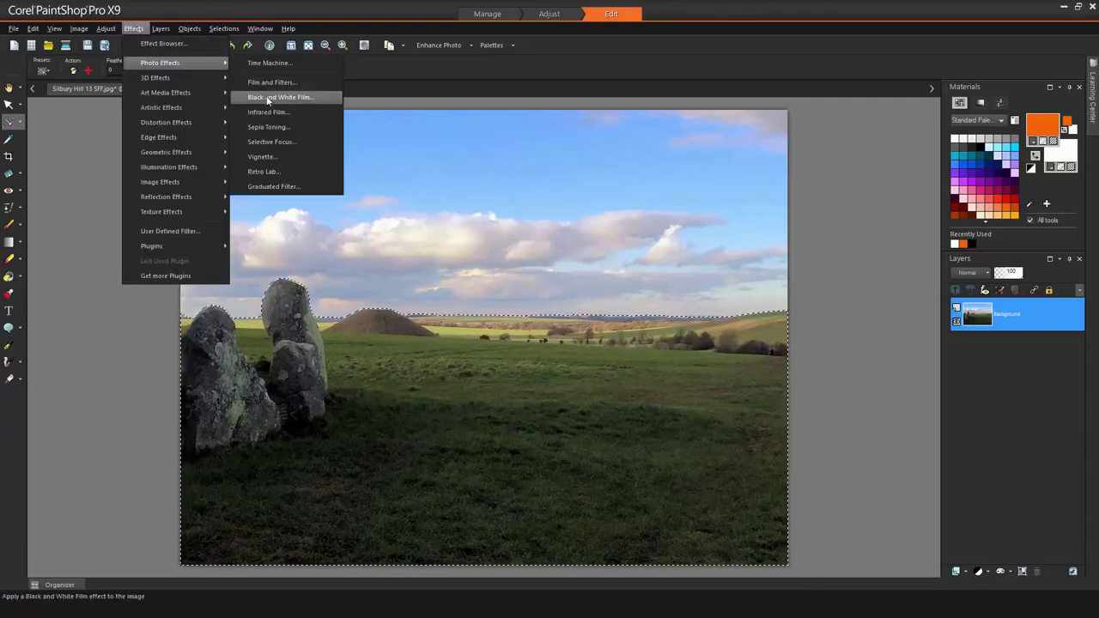
left_click(272, 97)
left_click_drag(482, 200, 830, 127)
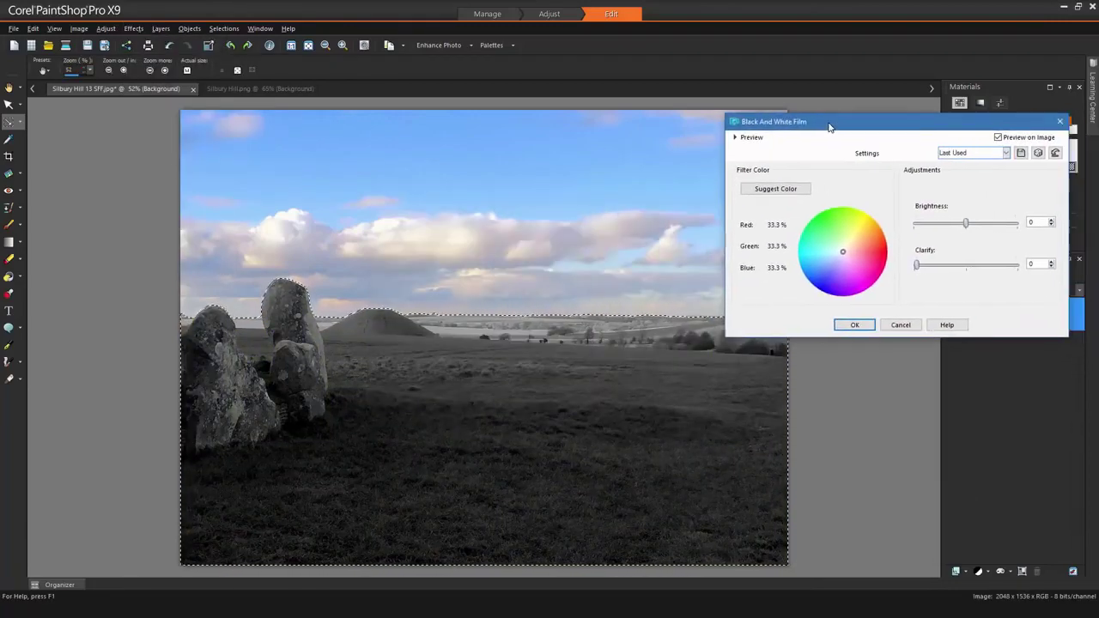
left_click(1060, 123)
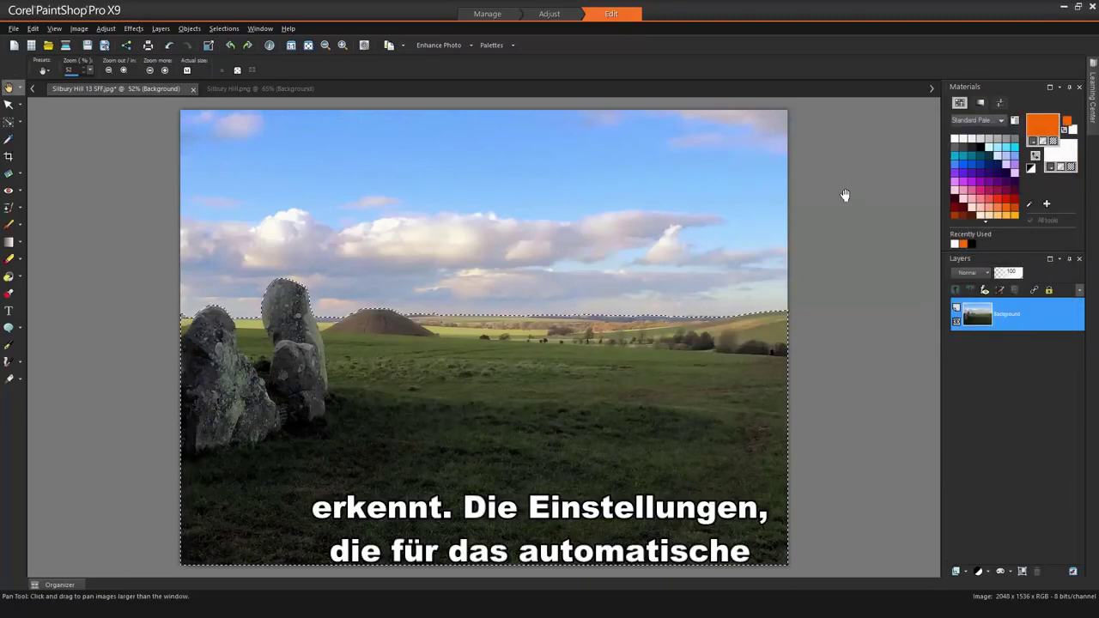
left_click(9, 125)
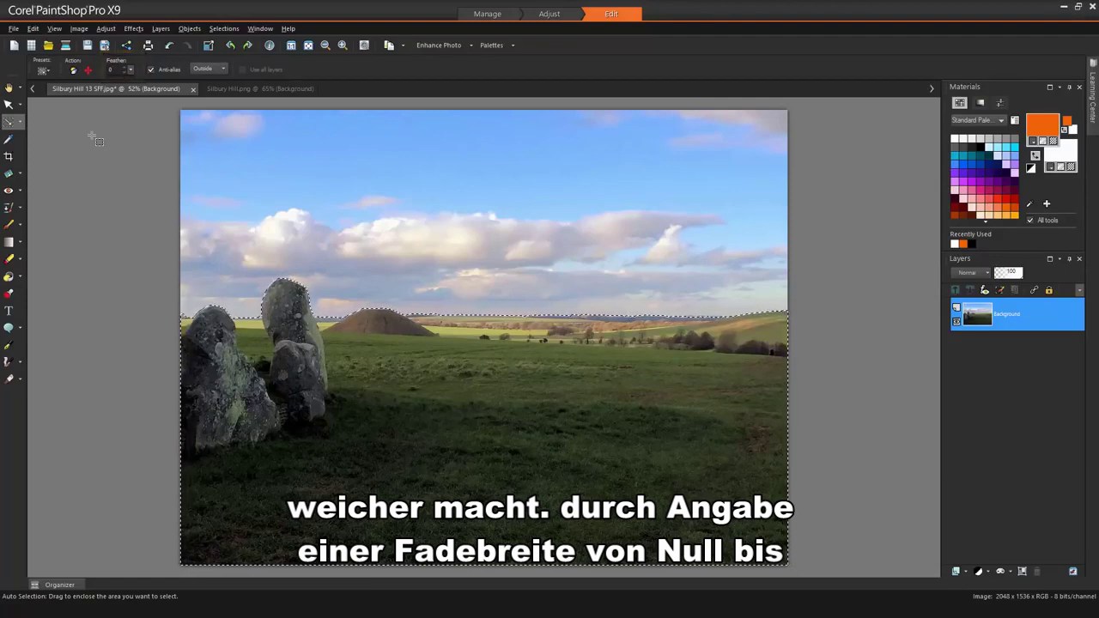
- Auto-select the hill and field below the sky in the Silbury Hill photo
left_click(19, 122)
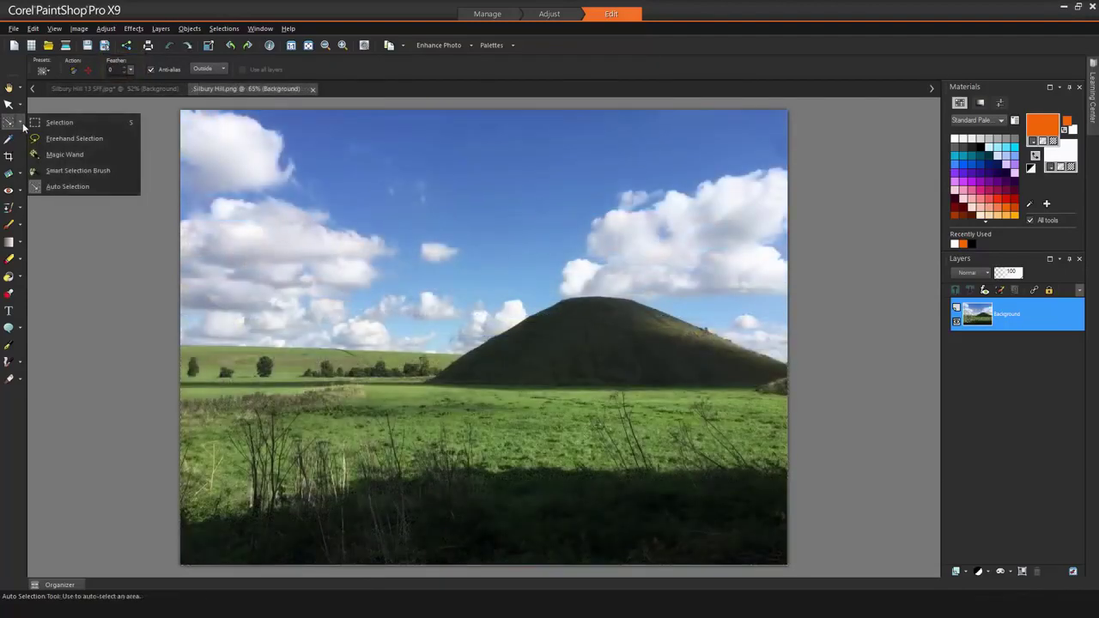
left_click(61, 187)
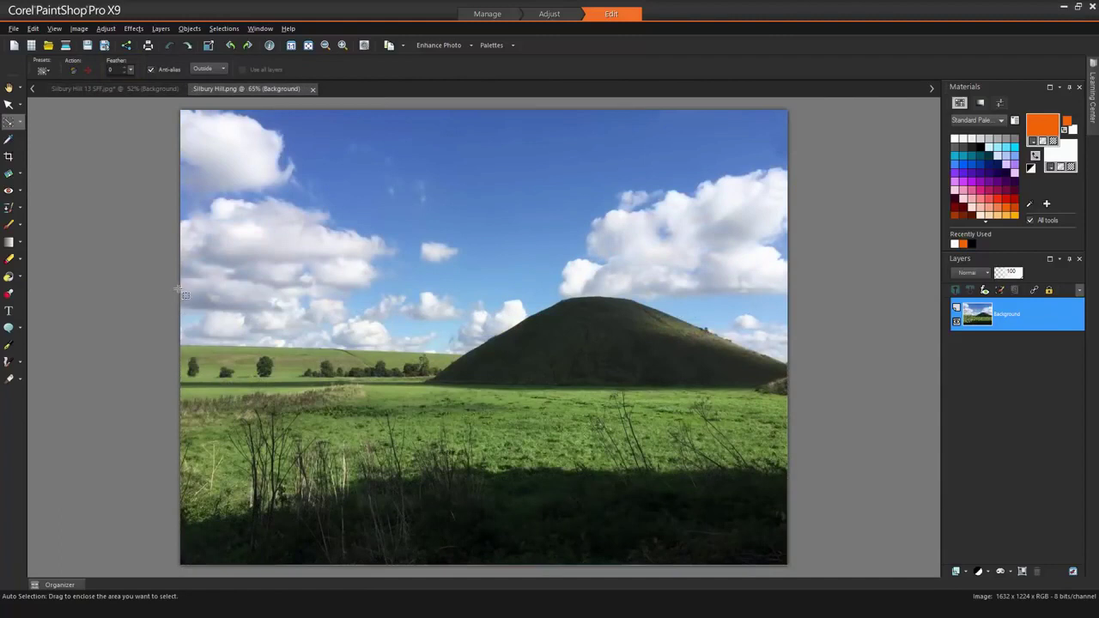
left_click_drag(180, 293, 800, 570)
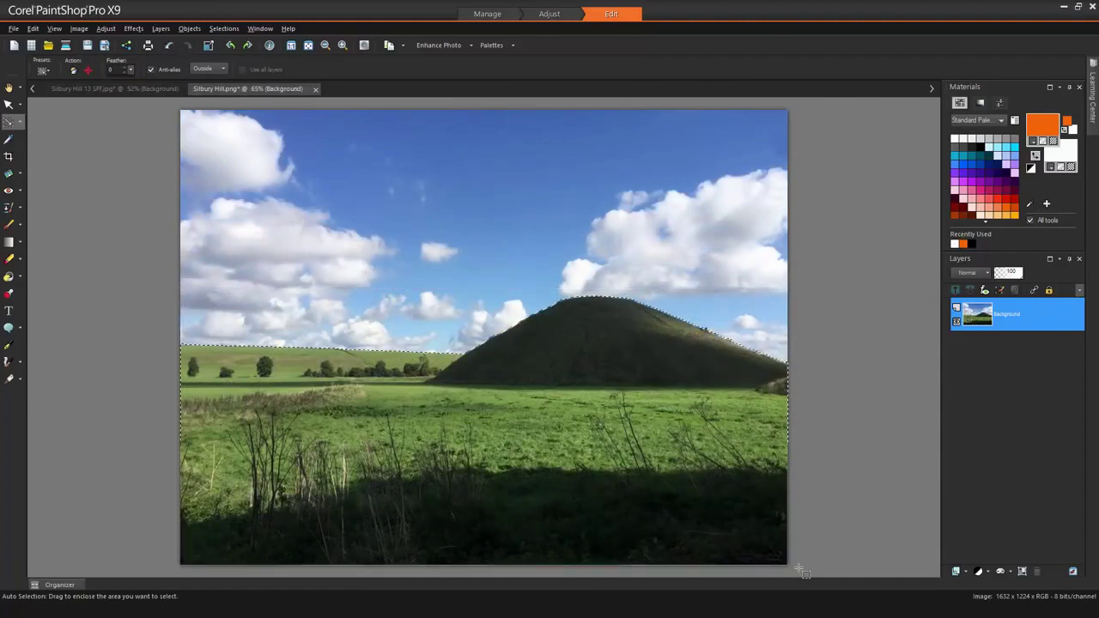
- Try Magic Fill on the selection, deselect, then undo both to restore the selected hill
left_click(74, 72)
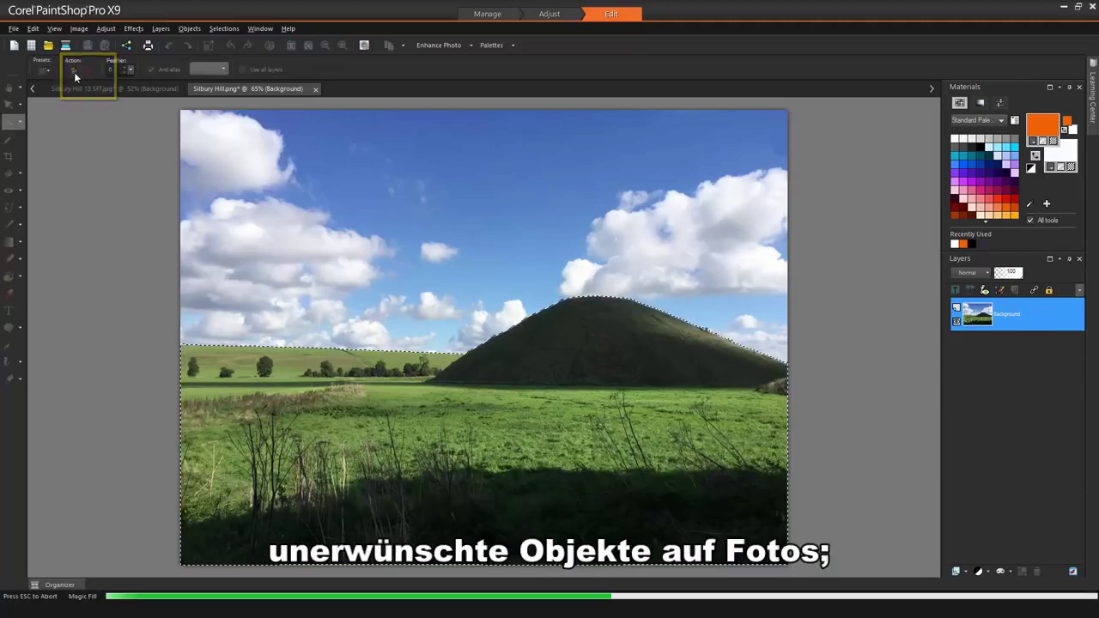
left_click(224, 28)
left_click(234, 57)
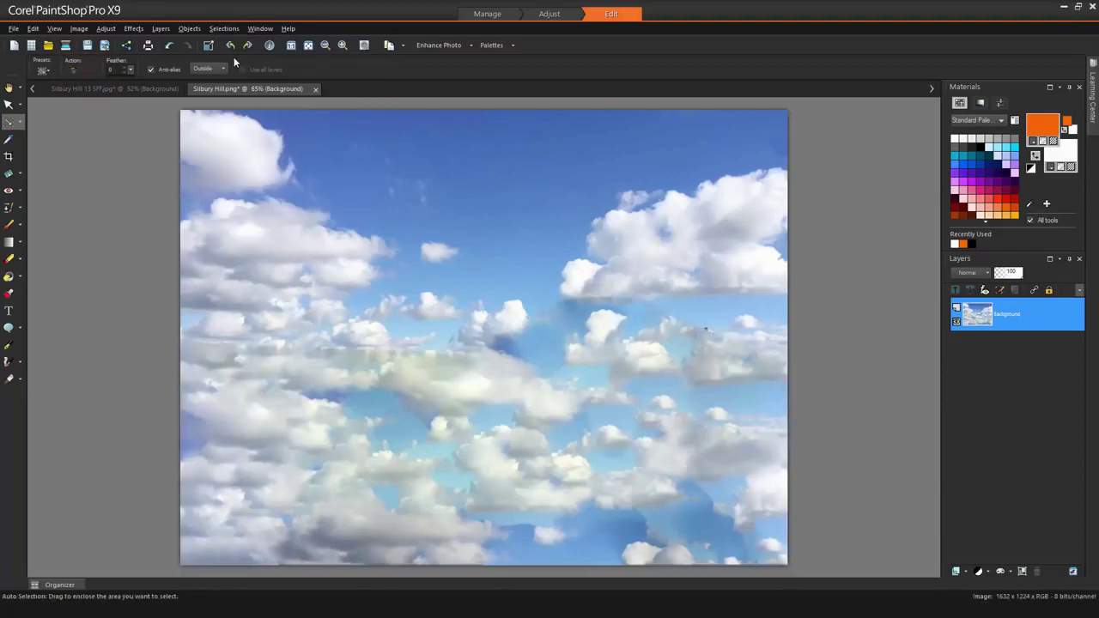
left_click(171, 45)
left_click(172, 45)
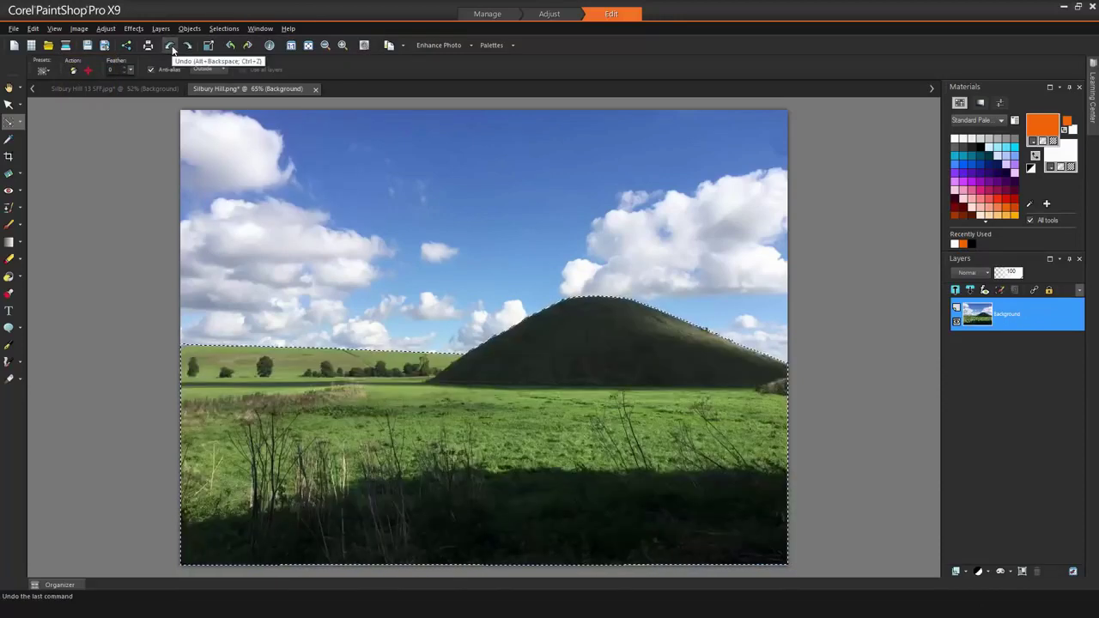
- Magic Move the selected hill and field up and to the left
left_click(90, 72)
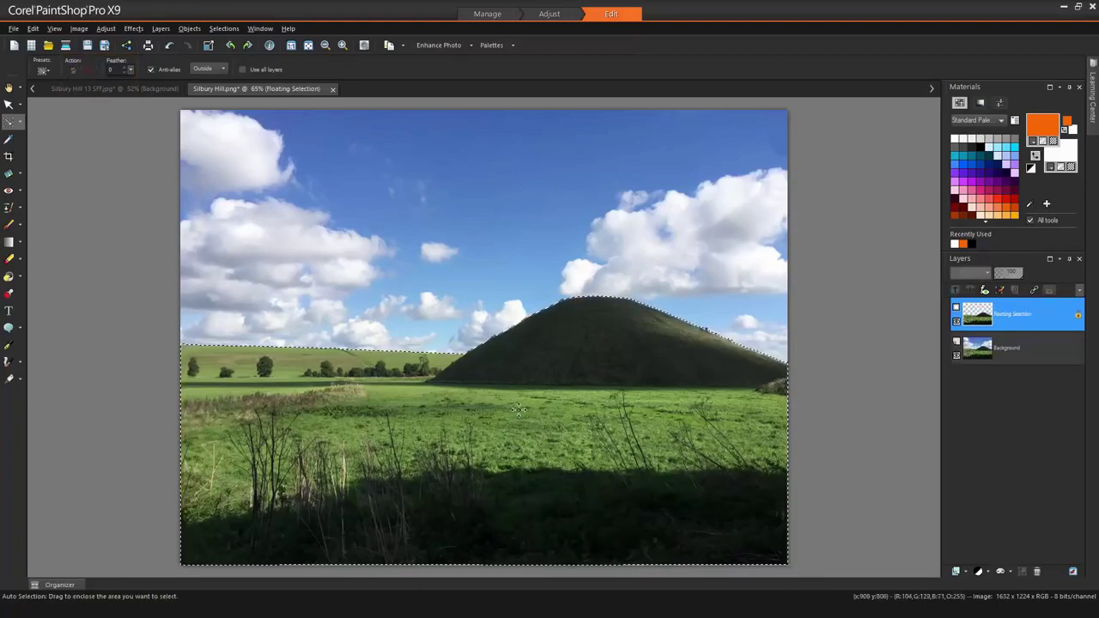
left_click_drag(518, 409, 489, 288)
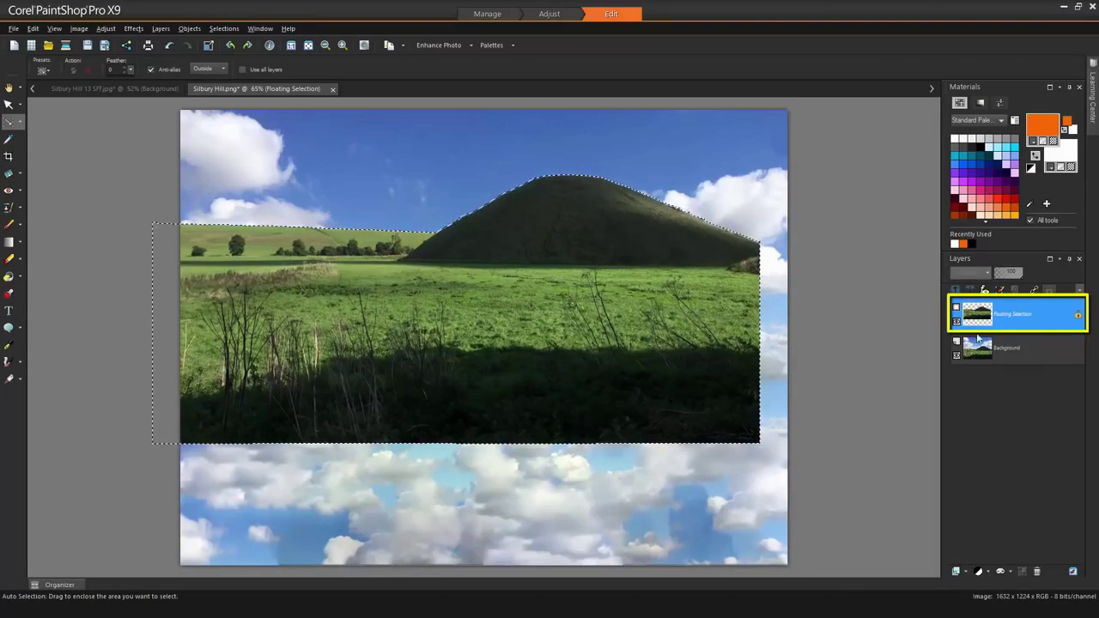
mouse_move(1021, 336)
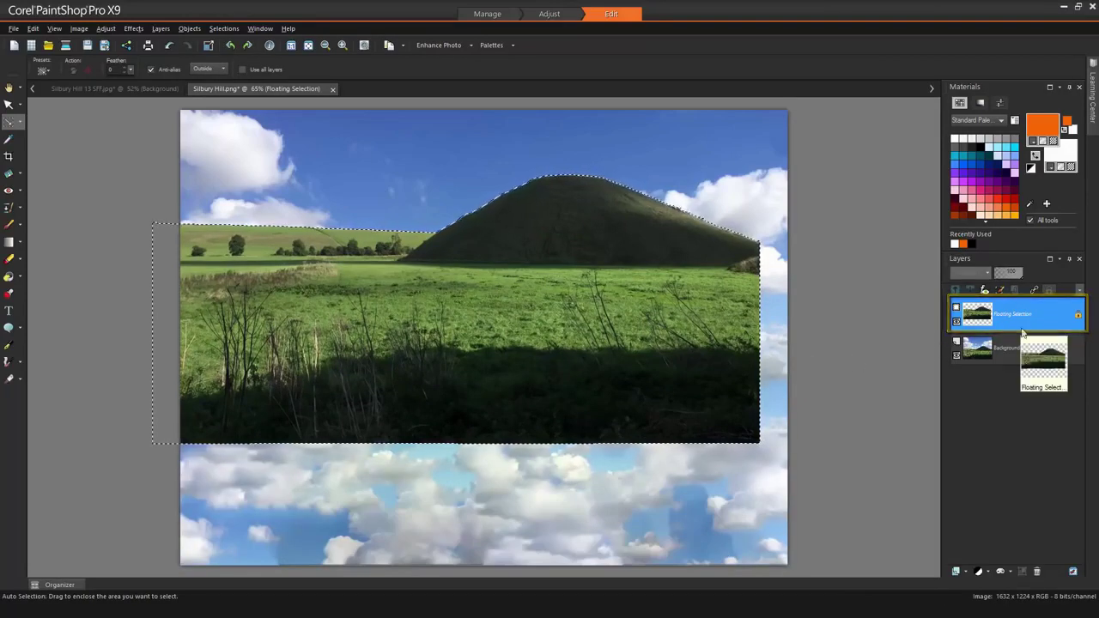
- Promote the floating selection to its own layer and copy it
key("a")
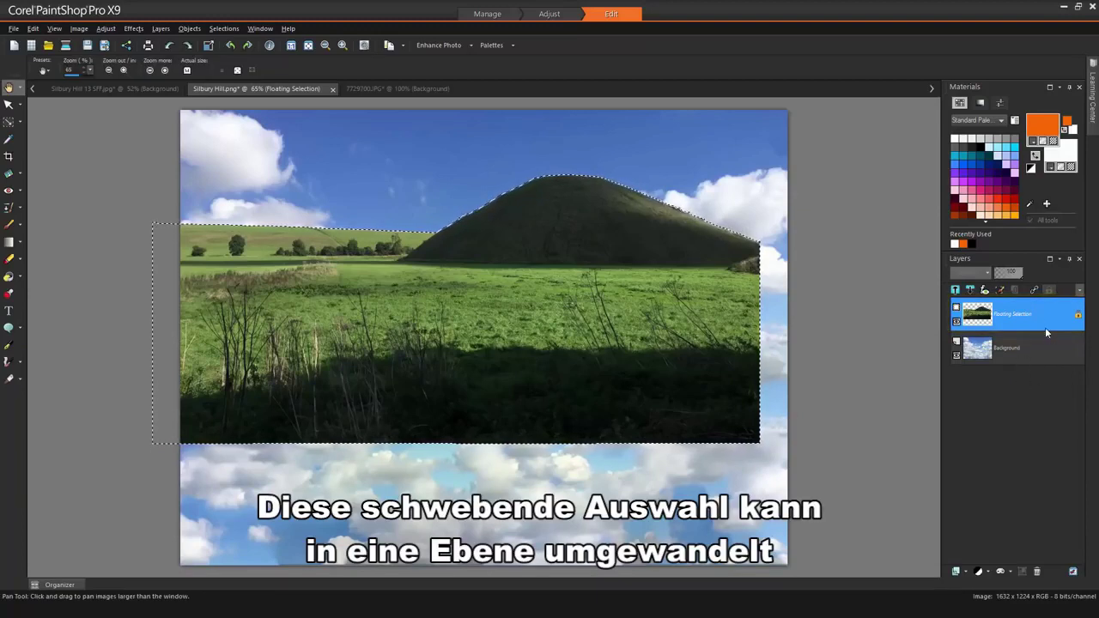
right_click(1031, 312)
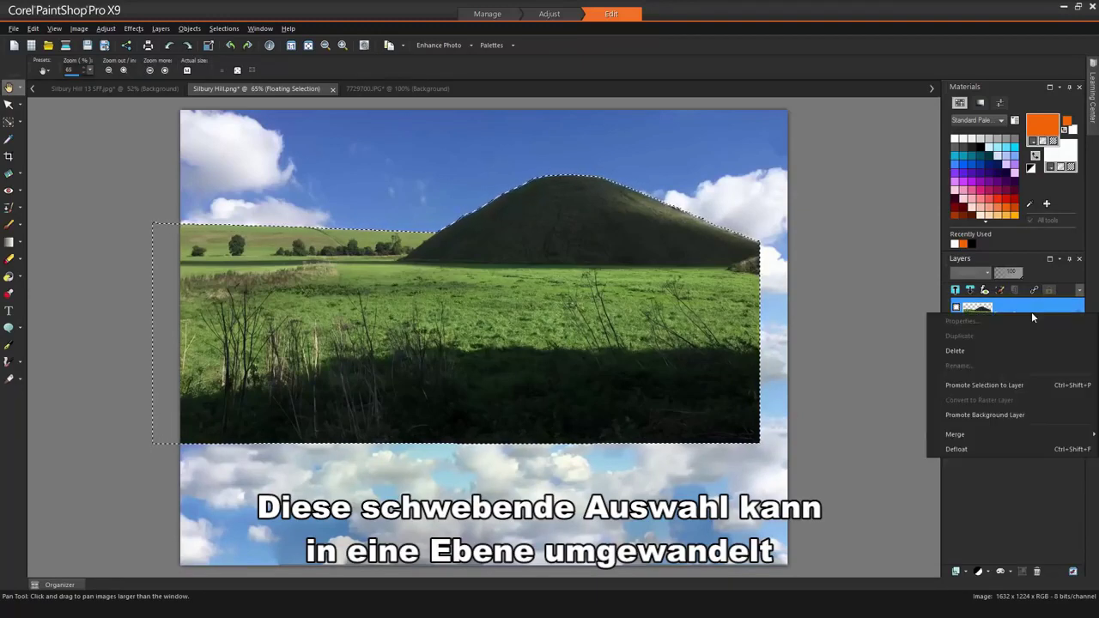
left_click(1027, 382)
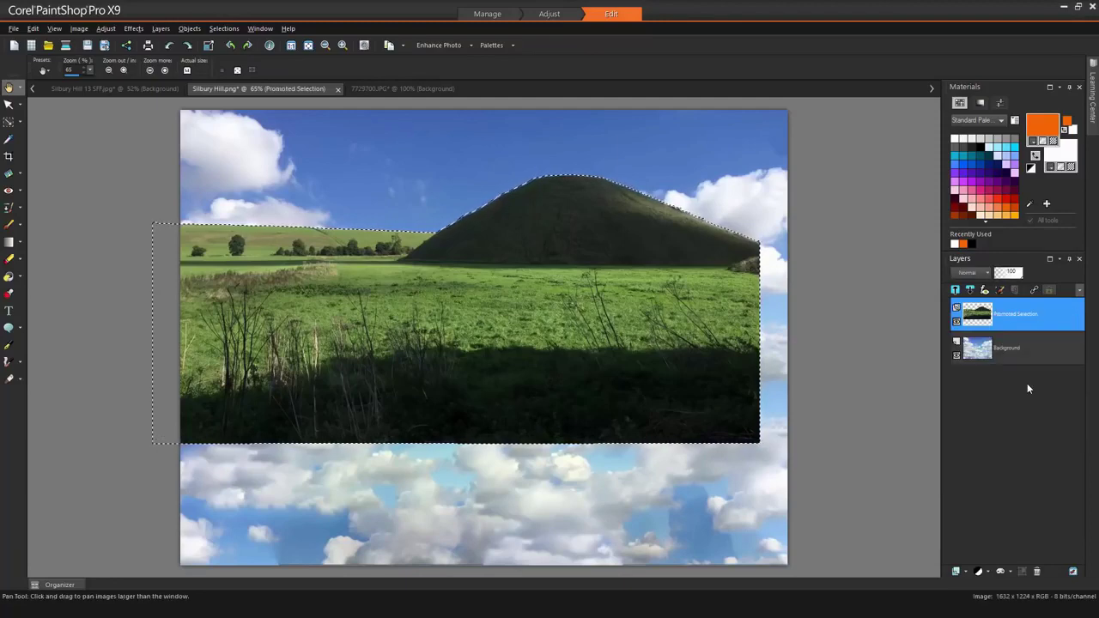
left_click(32, 28)
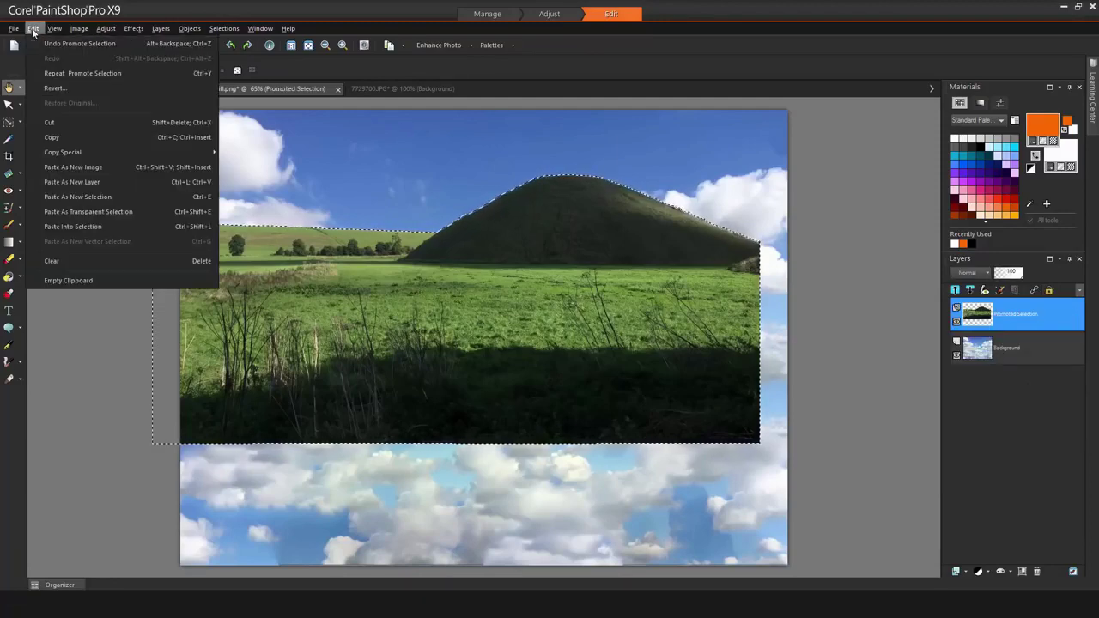
left_click(69, 137)
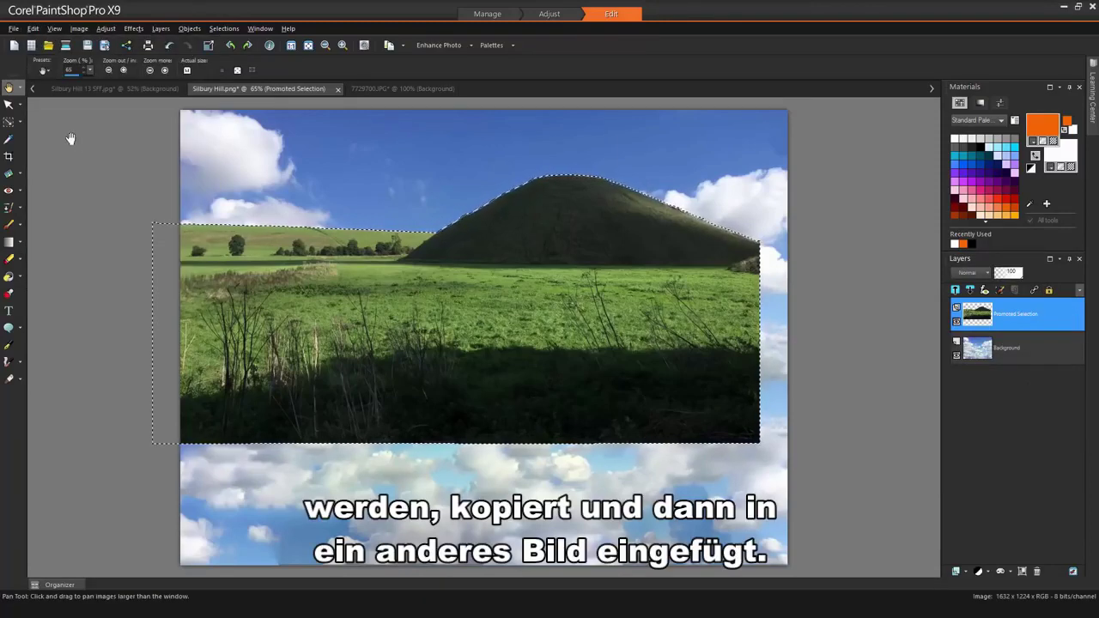
- Paste the hill scene as a new layer in 7729700.JPG
left_click(378, 88)
right_click(388, 265)
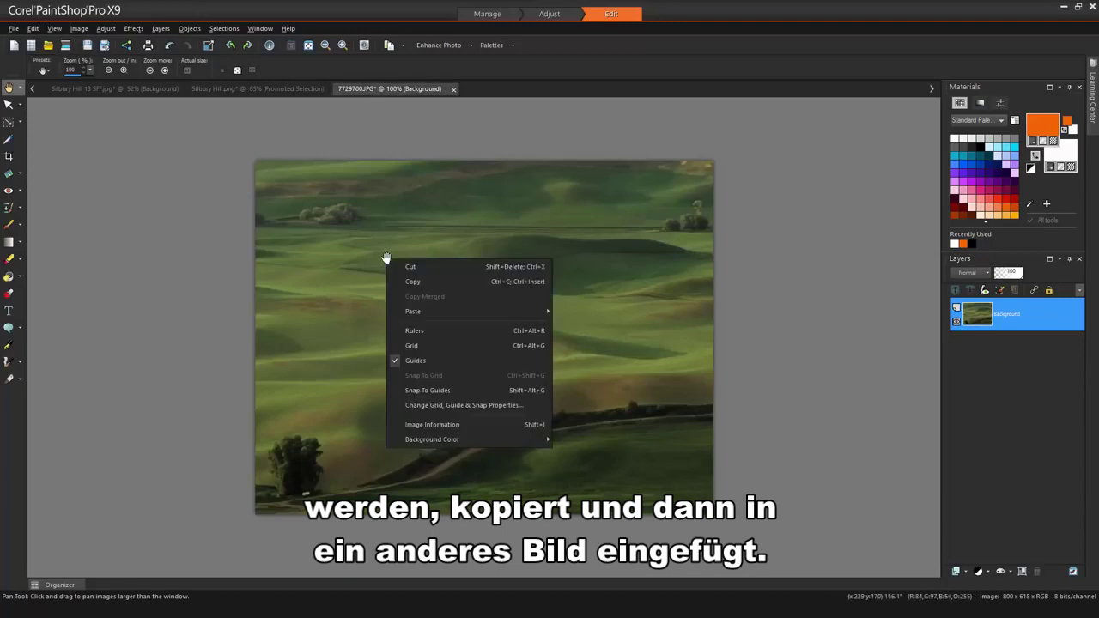
mouse_move(433, 309)
left_click(574, 326)
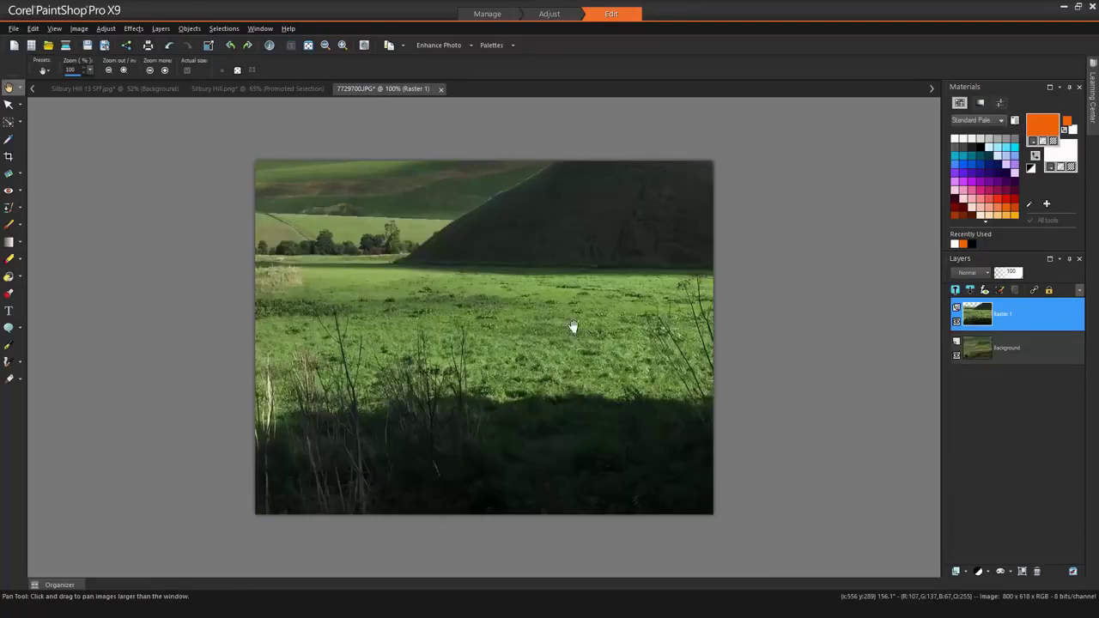
scroll(566, 326, "down", 3)
- Scale the pasted Raster 1 layer down with the Pick tool into the lower area
left_click(11, 105)
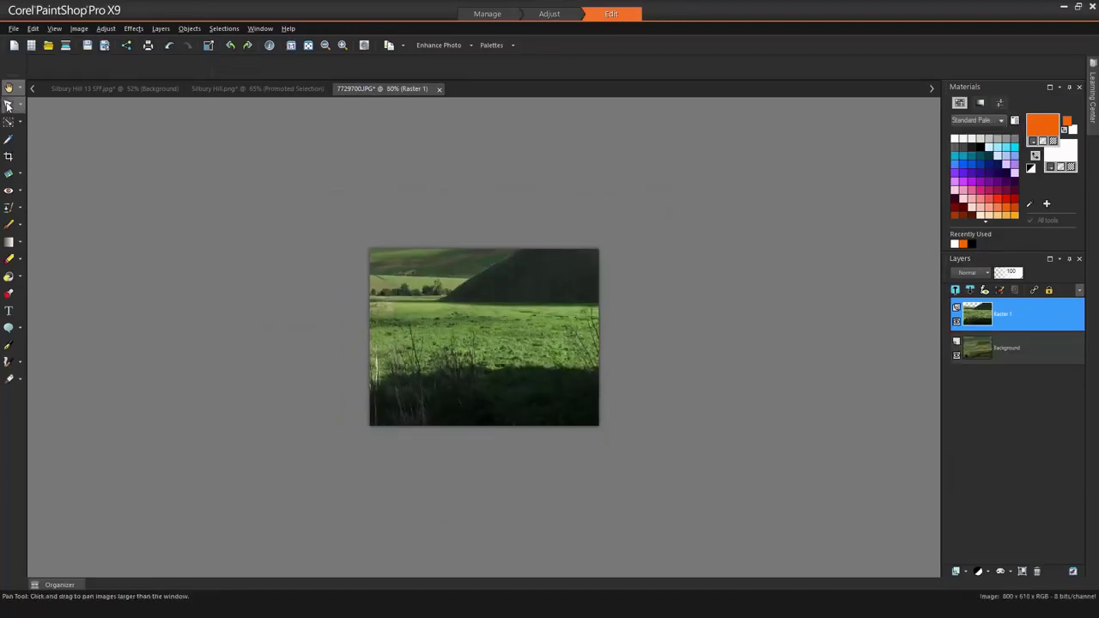
left_click_drag(717, 443, 598, 388)
left_click_drag(252, 387, 369, 296)
left_click(9, 87)
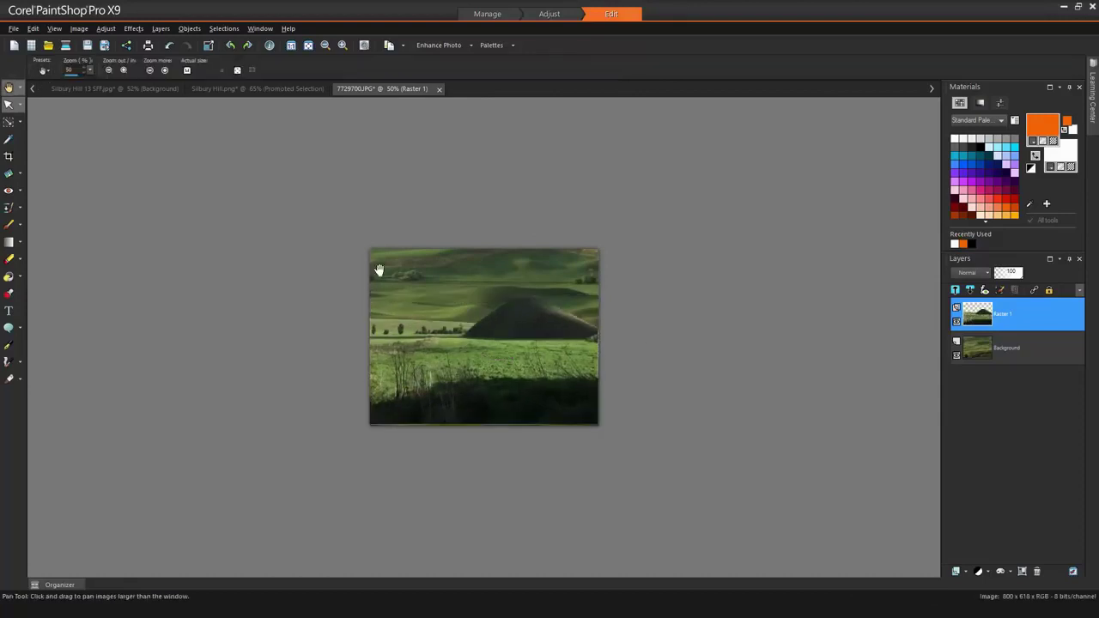
scroll(485, 364, "up", 3)
scroll(491, 368, "up", 1)
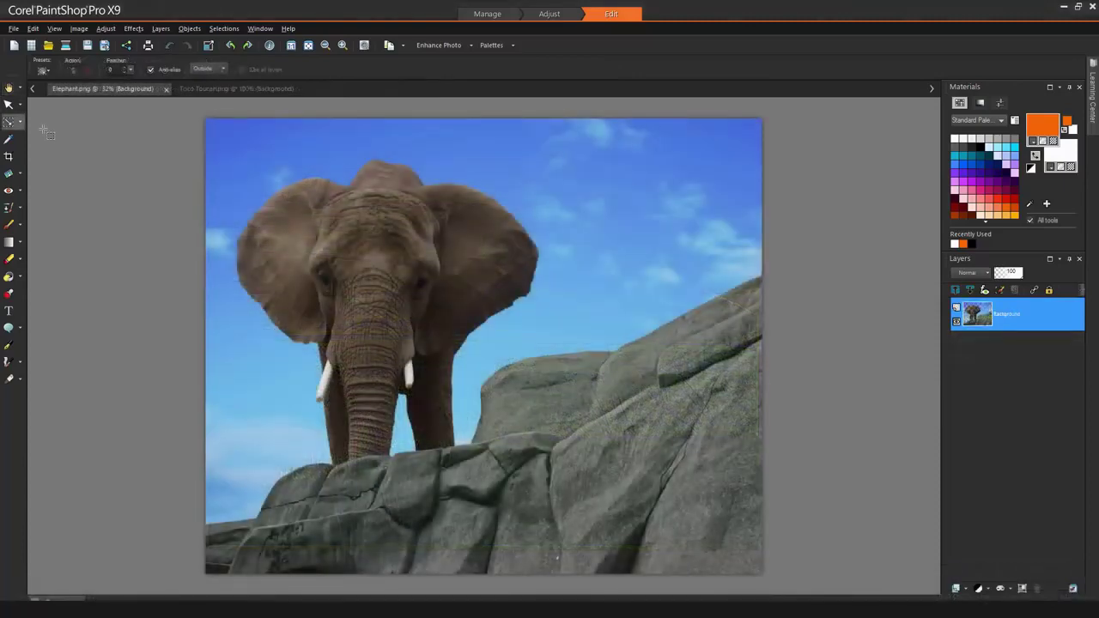
- Select the elephant by painting over it with the Smart Selection Brush
left_click(23, 125)
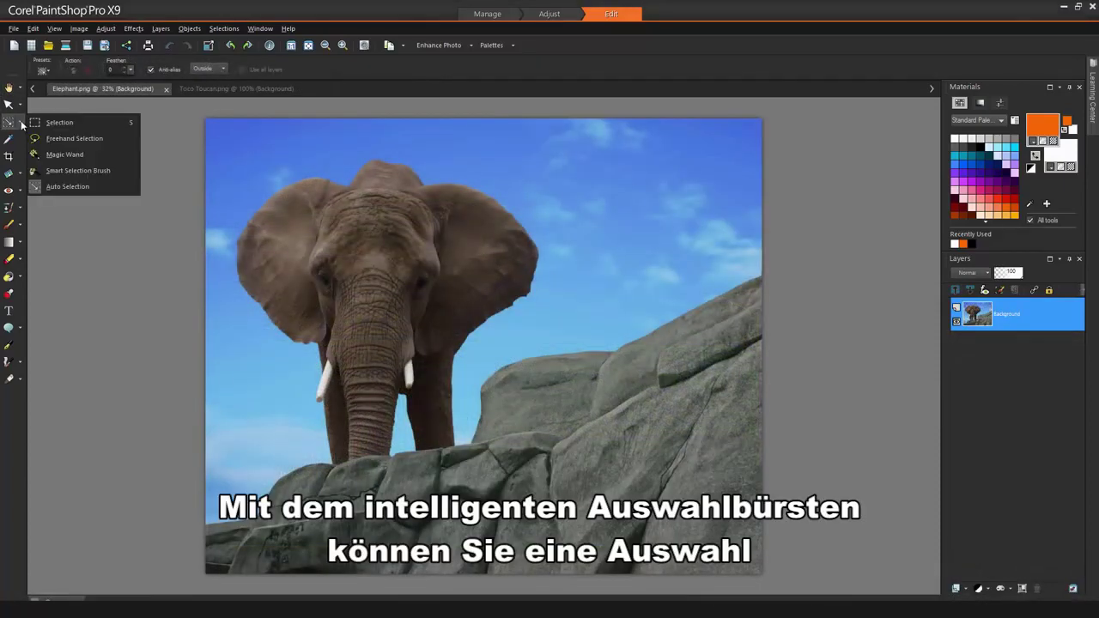
left_click(129, 170)
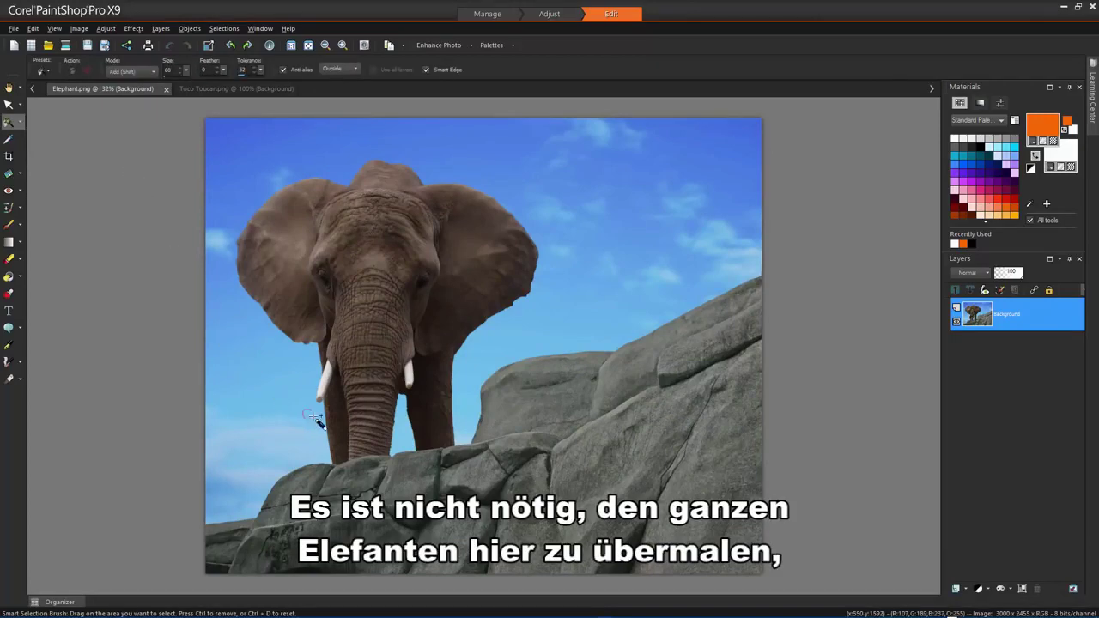
left_click_drag(369, 444, 368, 419)
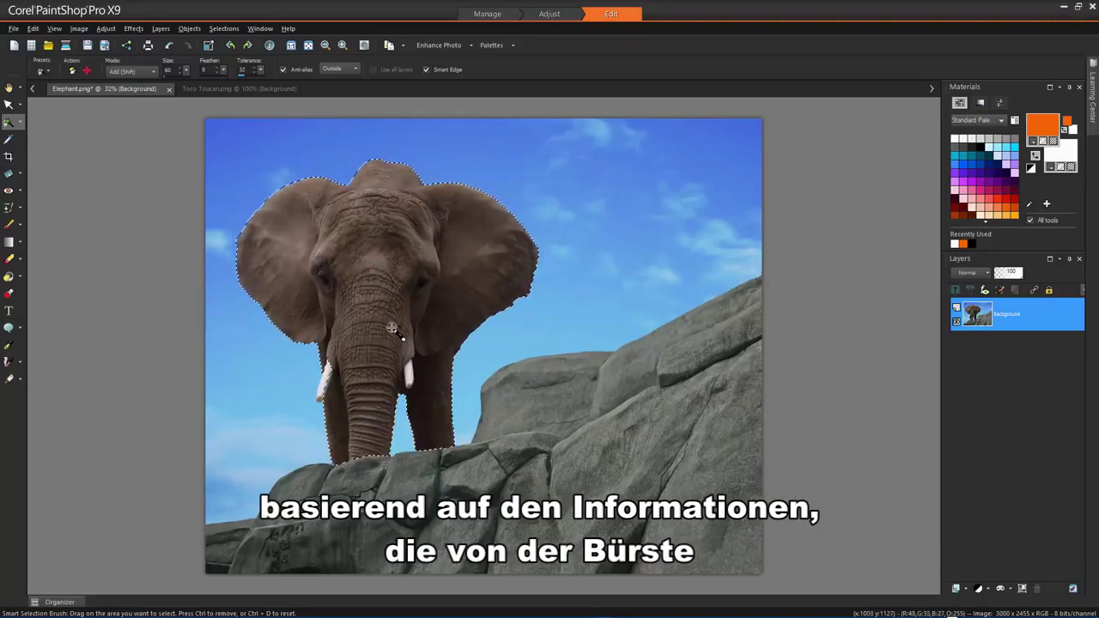
- Preview the Charcoal art media effect on the elephant, then cancel it
left_click(133, 28)
mouse_move(181, 91)
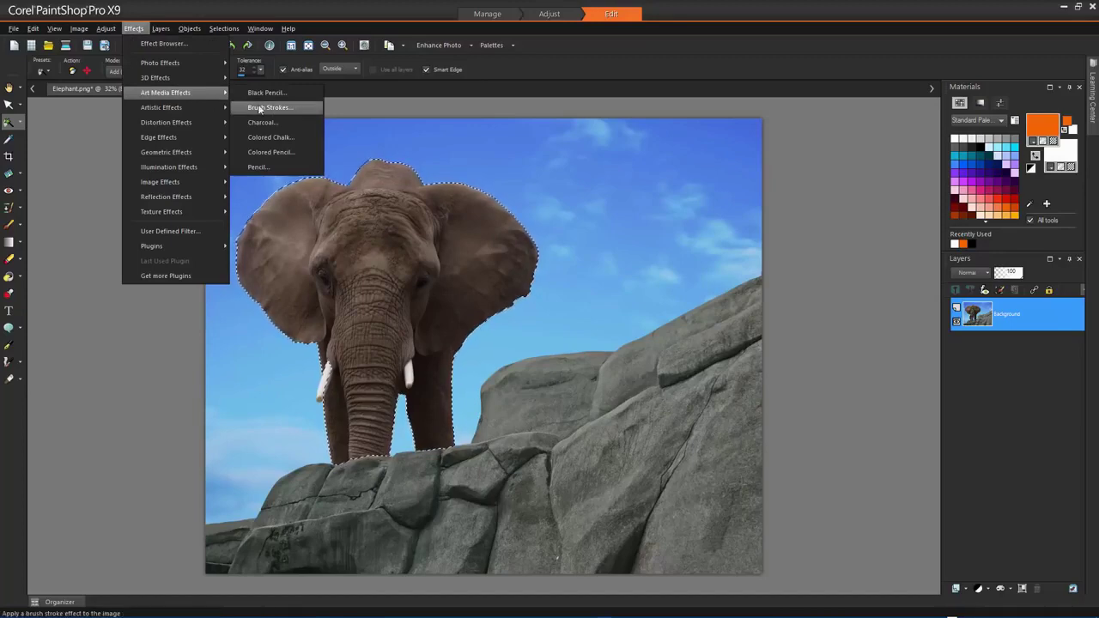
left_click(280, 121)
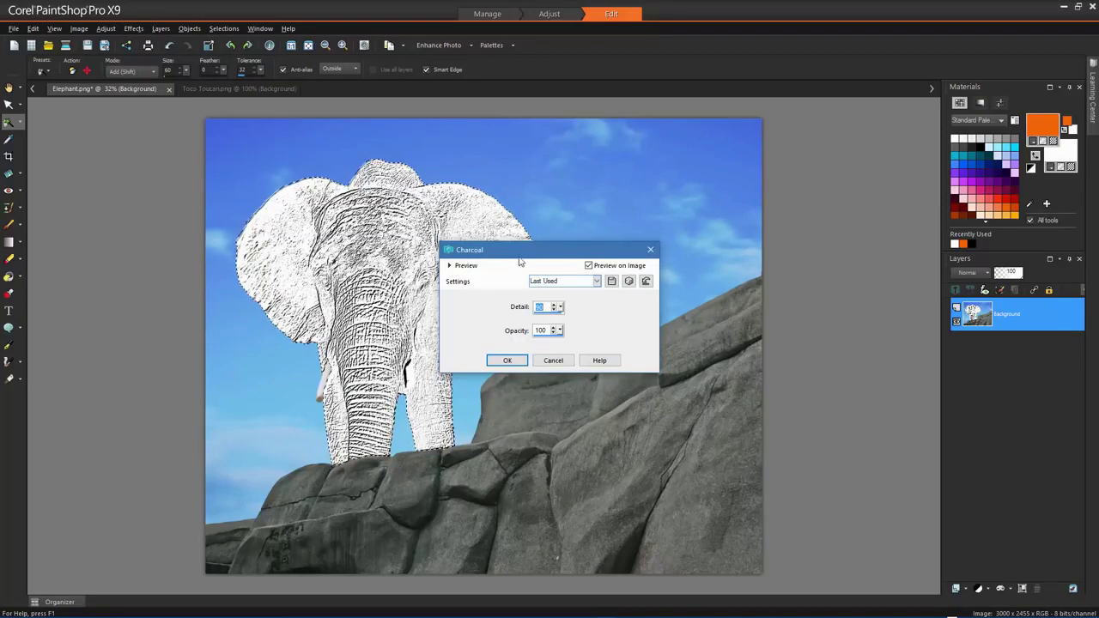
left_click_drag(527, 249, 677, 220)
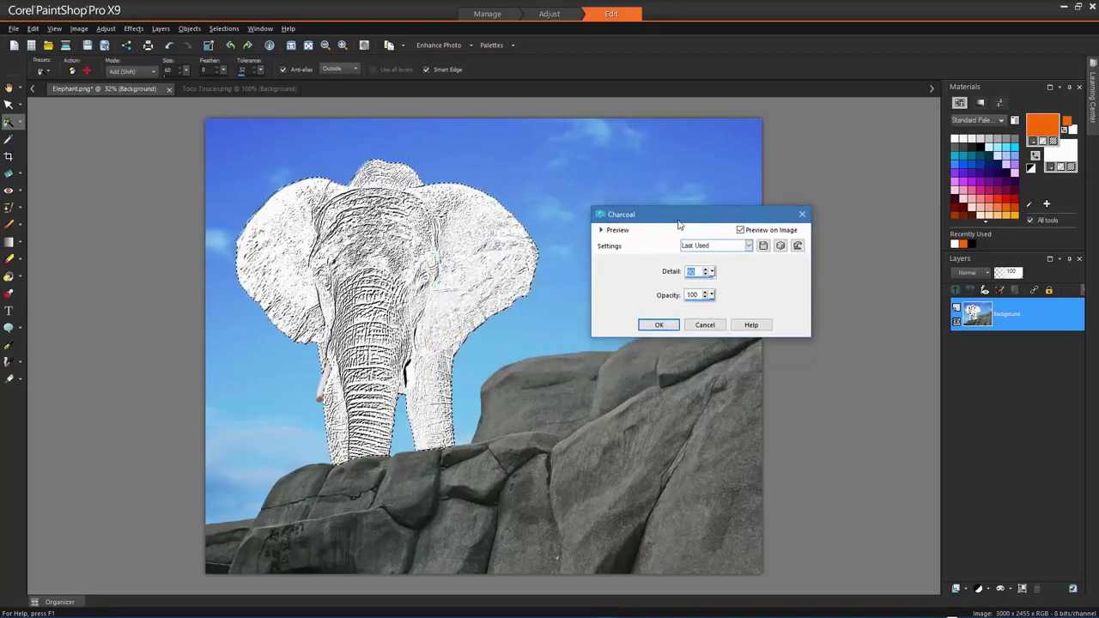
left_click(706, 327)
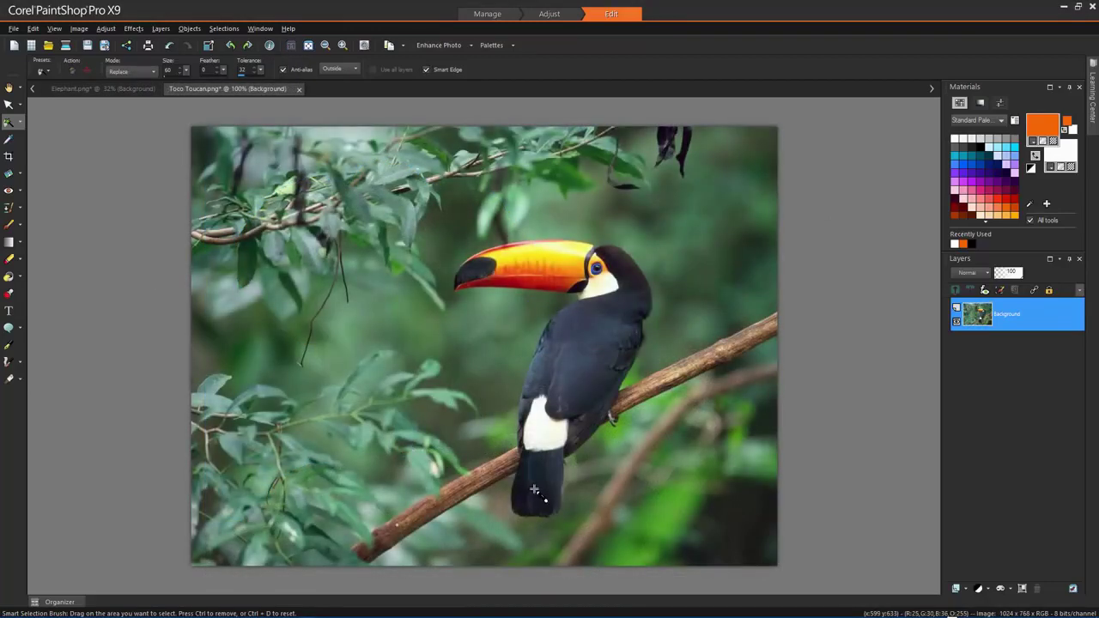
- Brush a selection over the toucan's tail, chest and lower body, setting the mode to Add
mouse_move(533, 489)
left_mouse_down()
mouse_move(551, 408)
mouse_move(588, 371)
mouse_move(610, 291)
mouse_move(600, 274)
mouse_move(532, 266)
left_mouse_up()
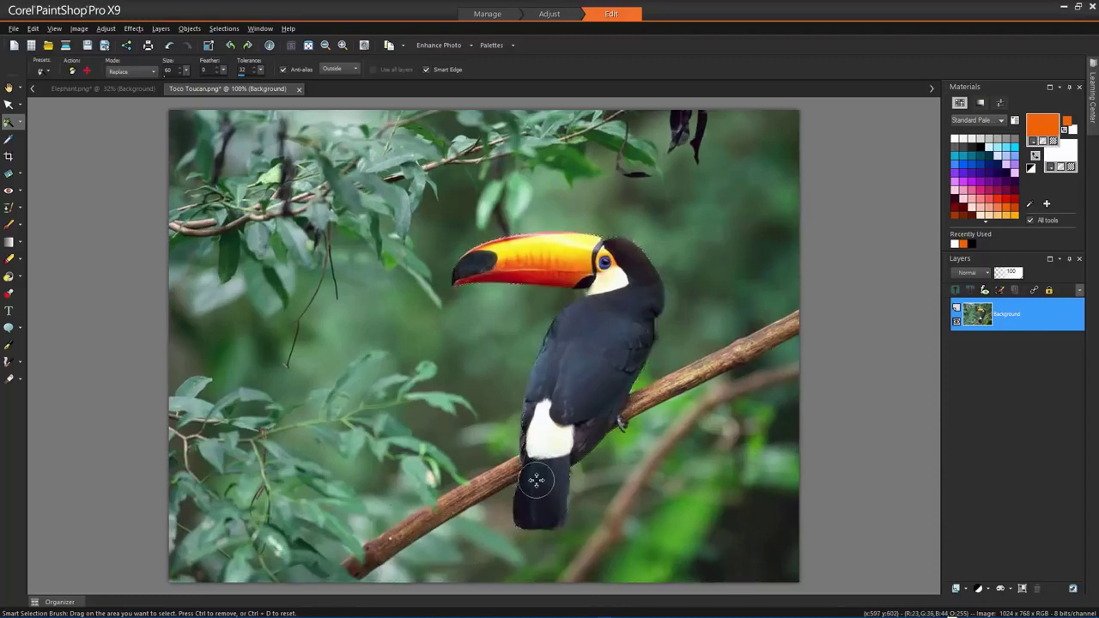
left_click_drag(535, 480, 530, 503)
scroll(530, 503, "up", 1)
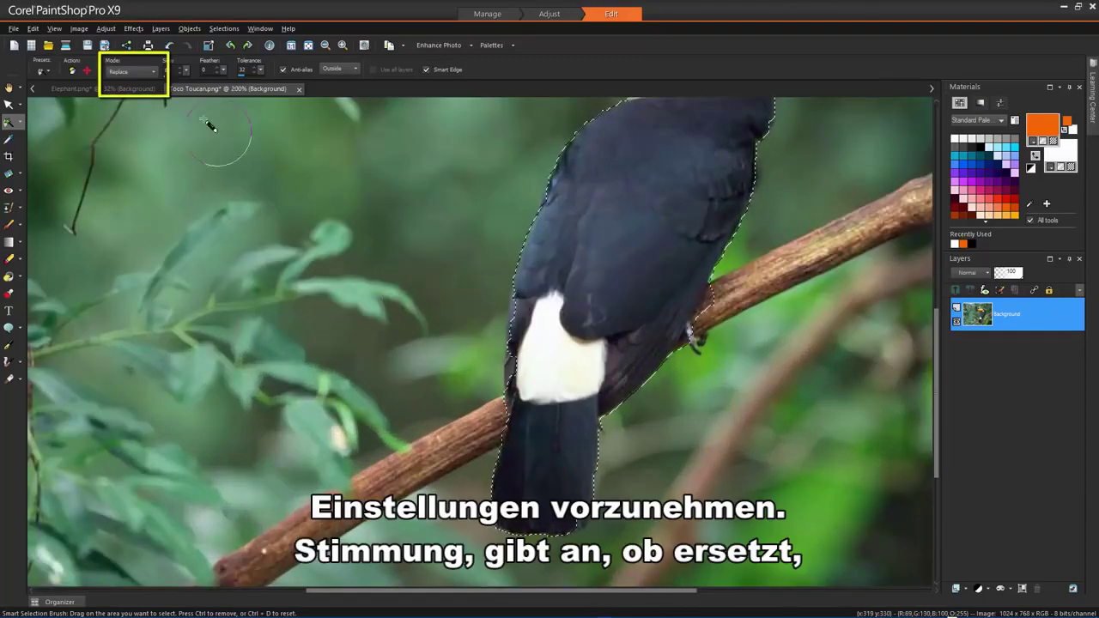
left_click(157, 77)
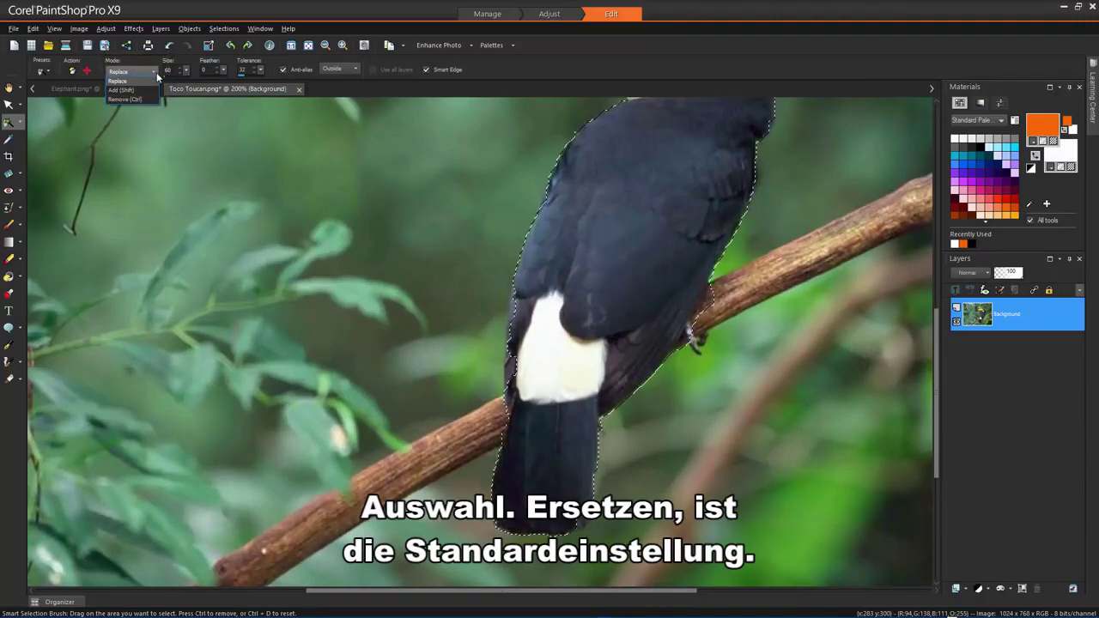
left_click(120, 90)
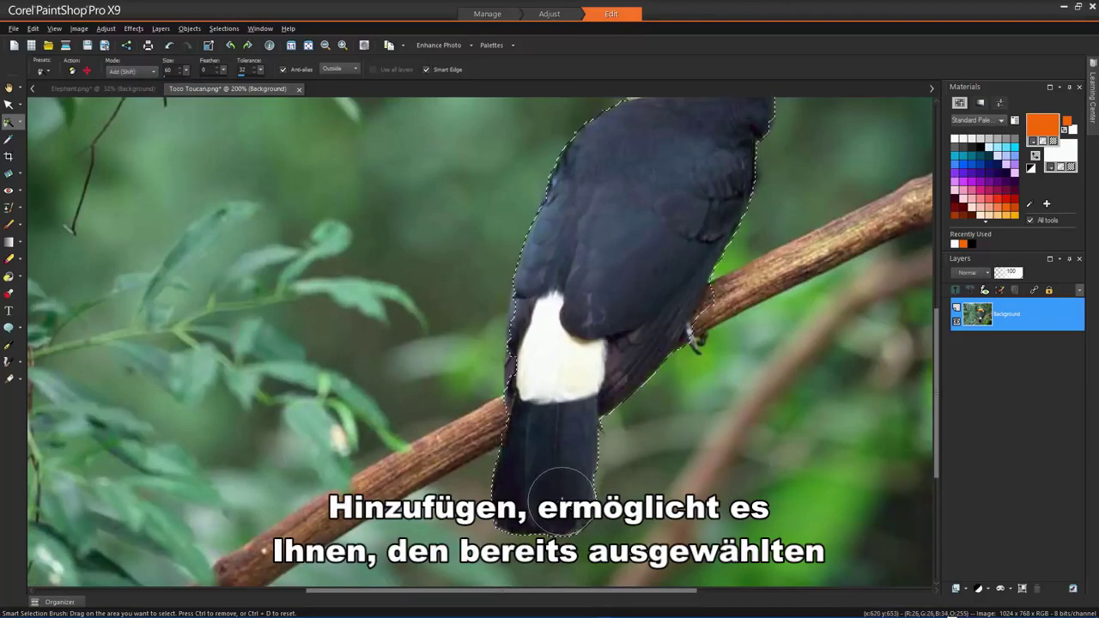
- Reselect the whole toucan body, then remove the patch by the branch in Remove mode
key("ctrl+d")
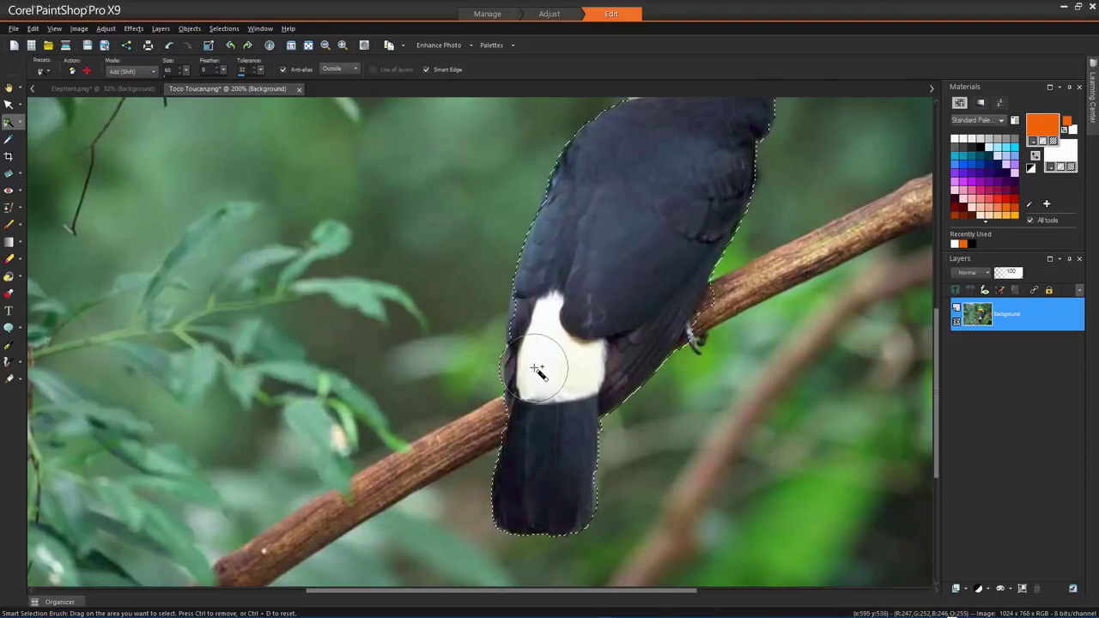
mouse_move(539, 363)
left_mouse_down()
mouse_move(534, 307)
mouse_move(549, 309)
left_mouse_up()
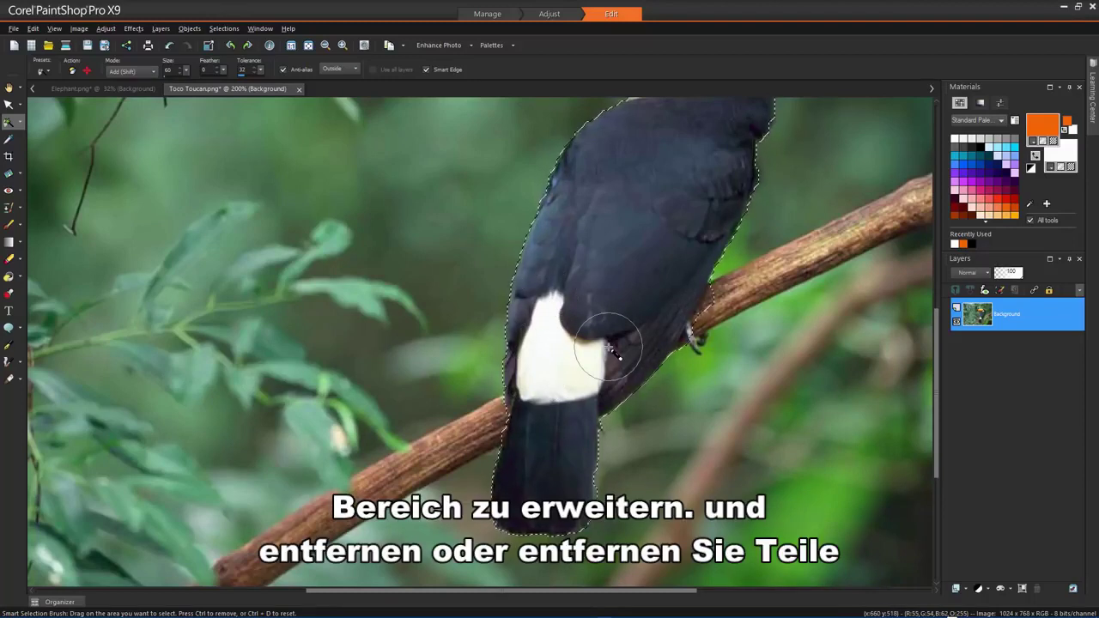
left_click(153, 70)
left_click(124, 99)
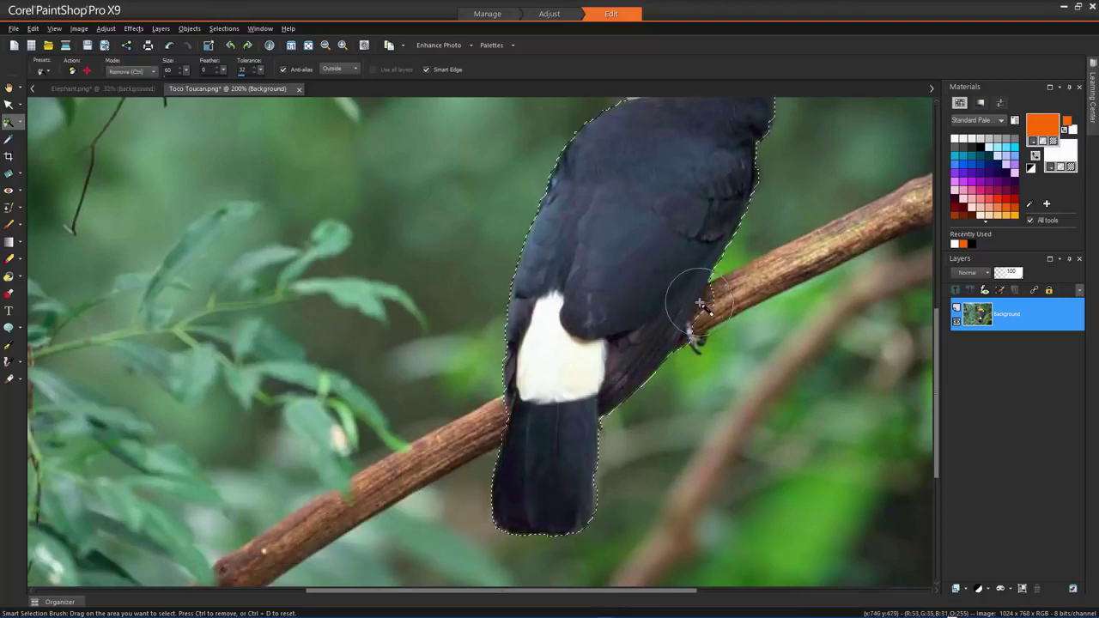
mouse_move(697, 302)
left_mouse_down()
mouse_move(670, 334)
mouse_move(642, 319)
left_mouse_up()
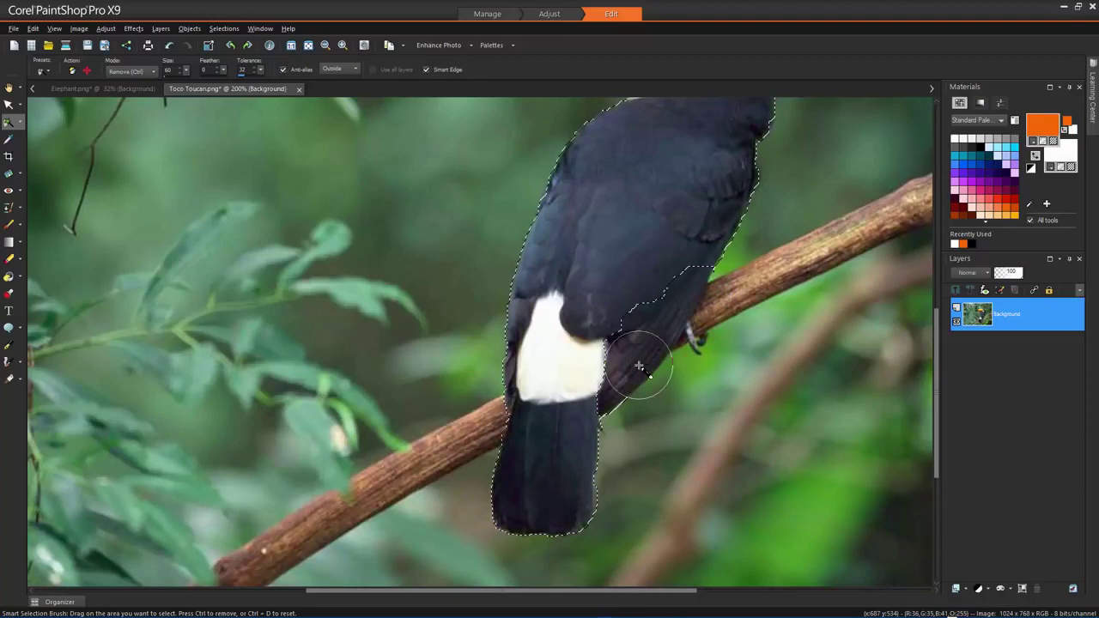
- Add the lower back and tail junction back into the toucan selection using Shift, then return to Remove
left_click(610, 418)
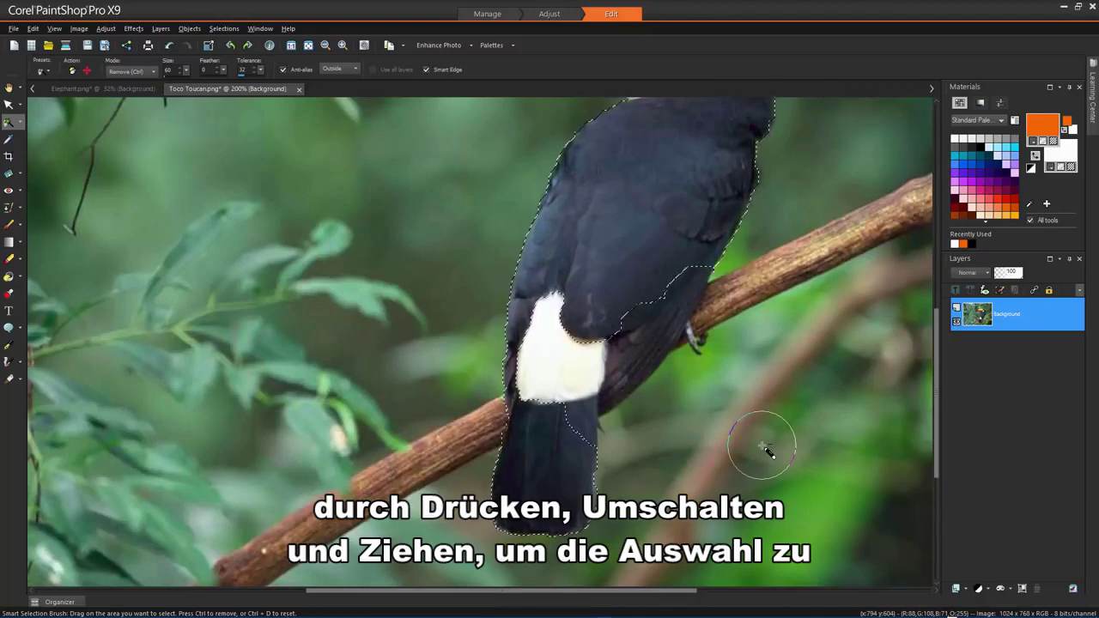
key("shift")
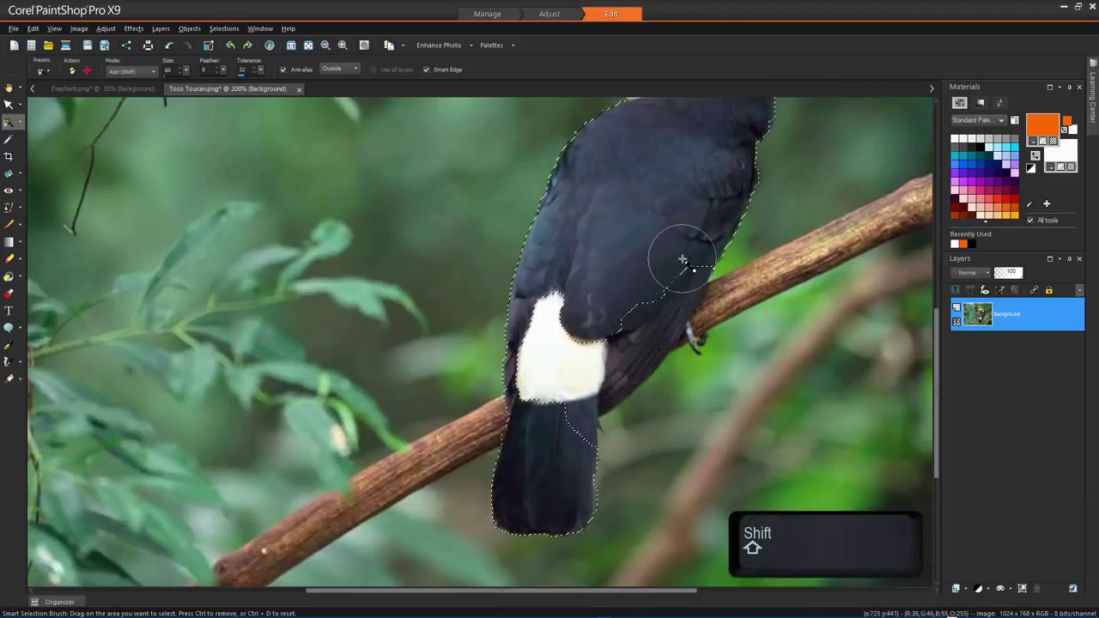
left_click_drag(679, 252, 663, 305)
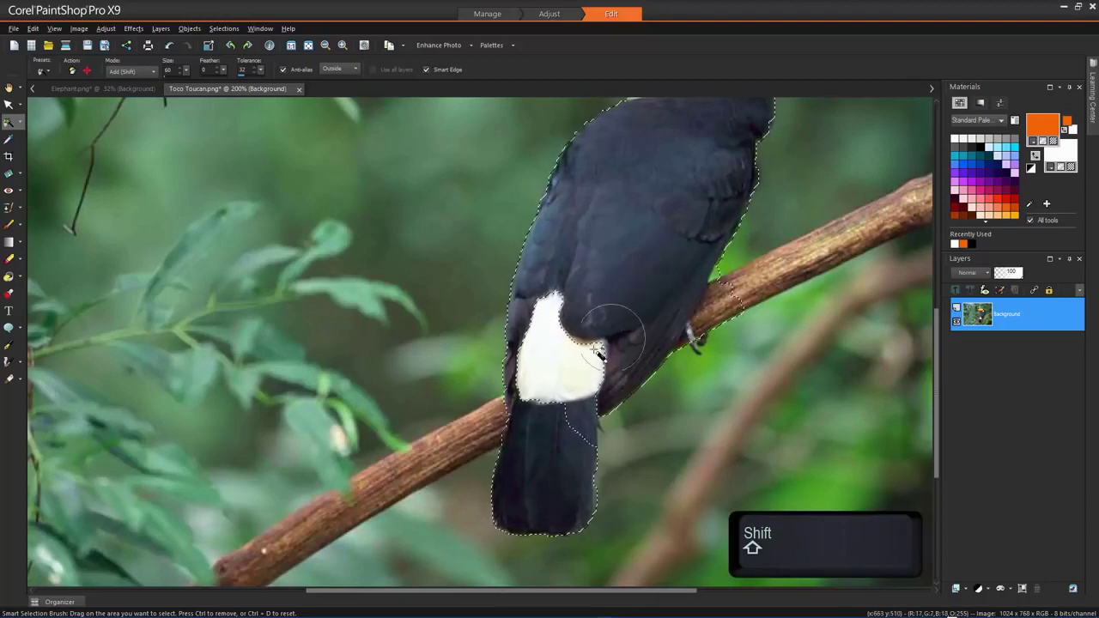
left_click_drag(575, 368, 573, 413)
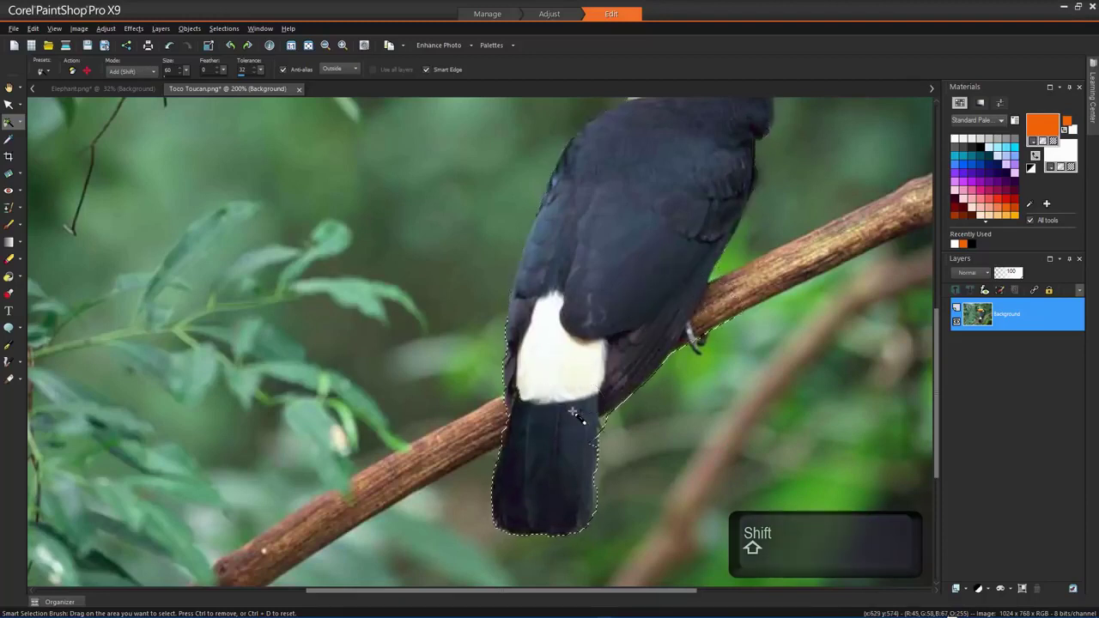
key("ctrl")
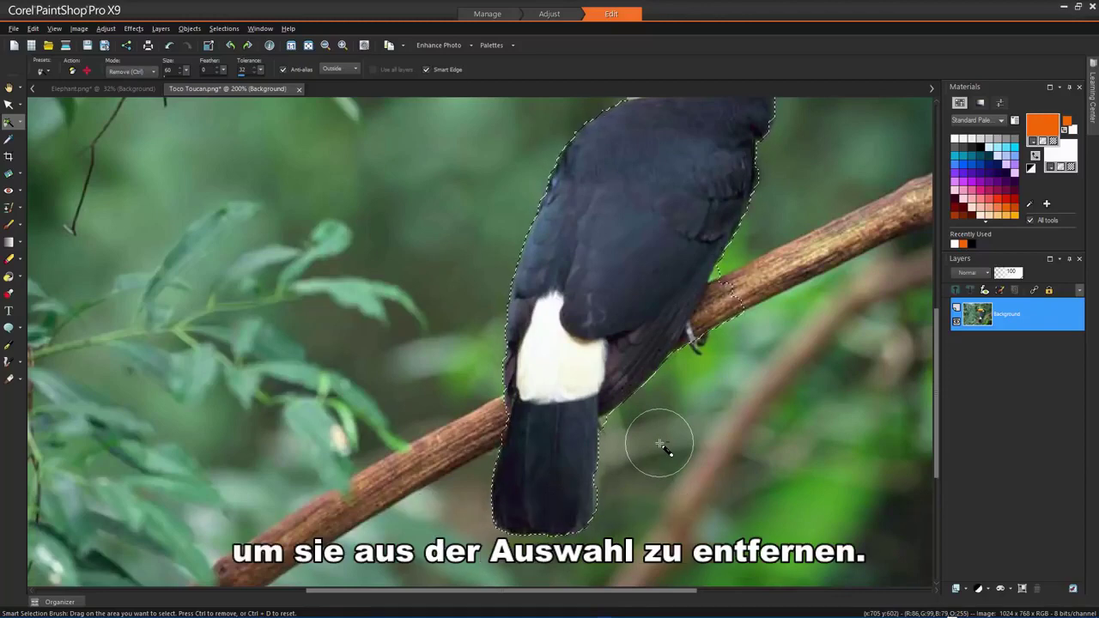
key("ctrl")
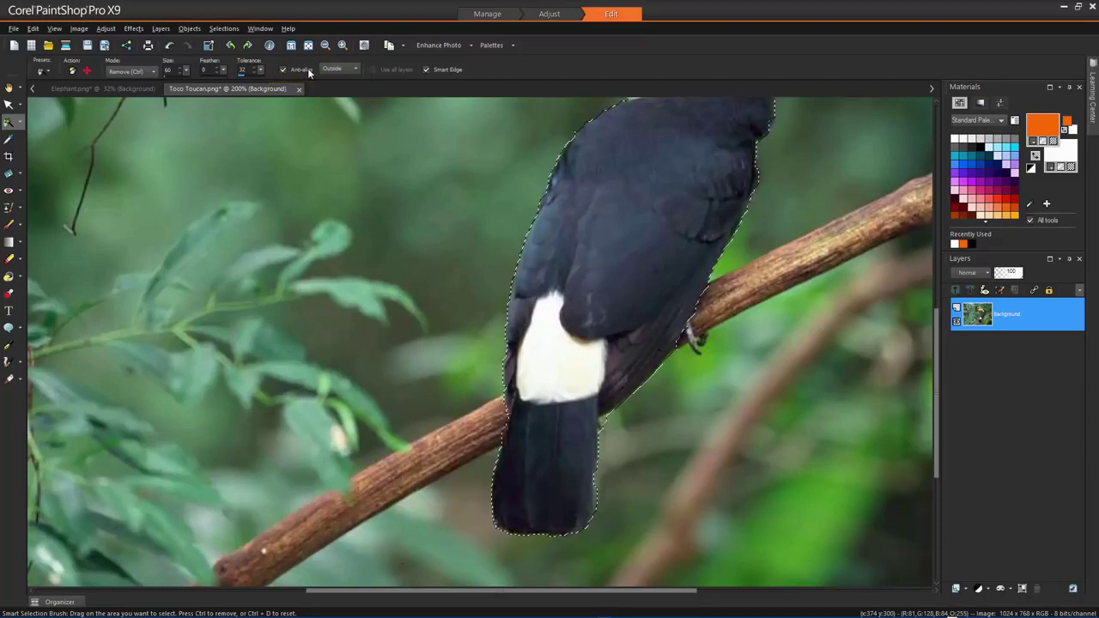
- Keep the Smart Selection Brush's Anti-alias option set to Outside
scroll(532, 210, "up", 4)
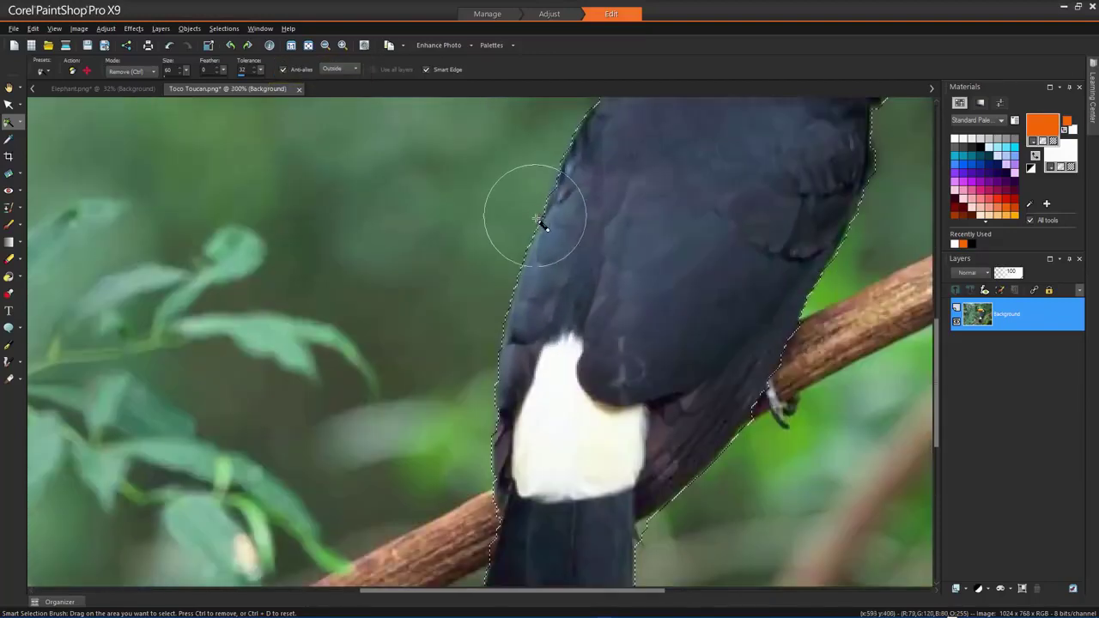
scroll(546, 228, "up", 3)
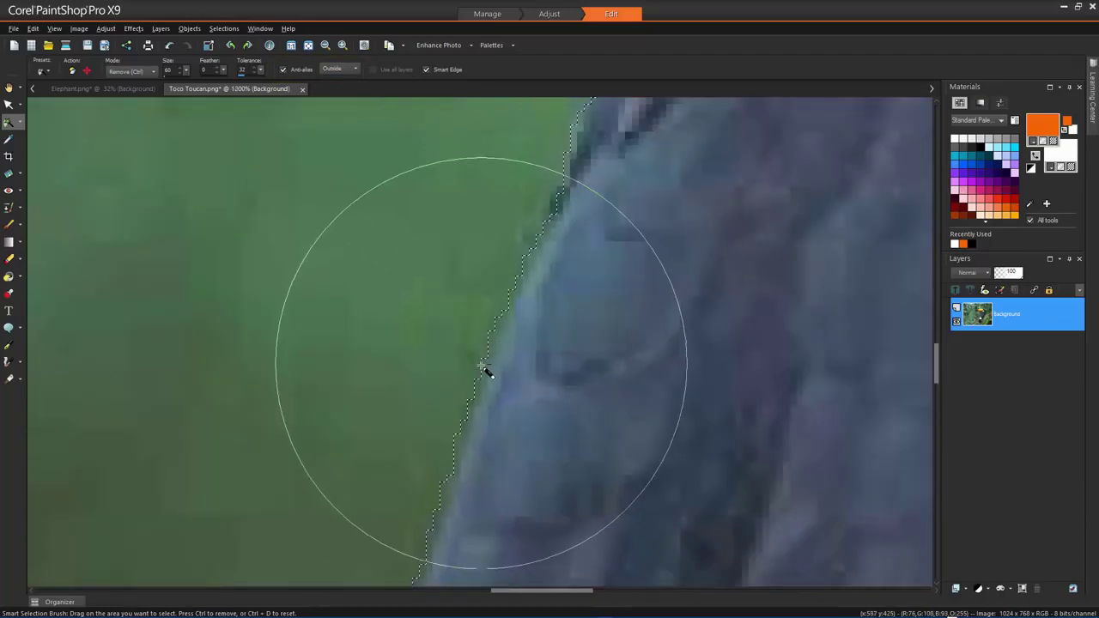
left_click(355, 69)
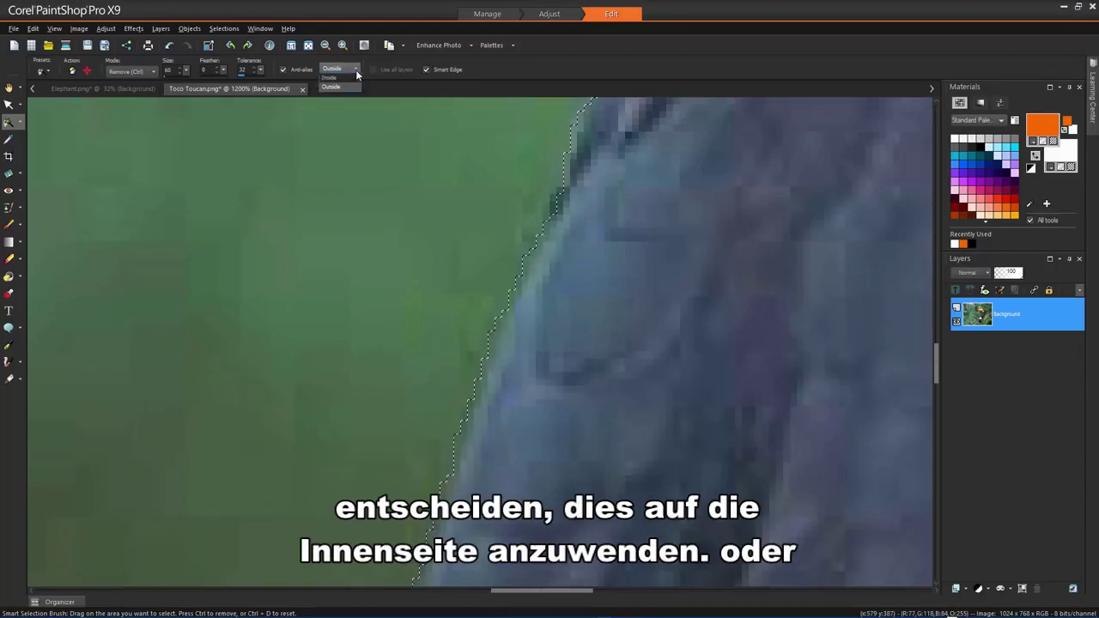
left_click(356, 69)
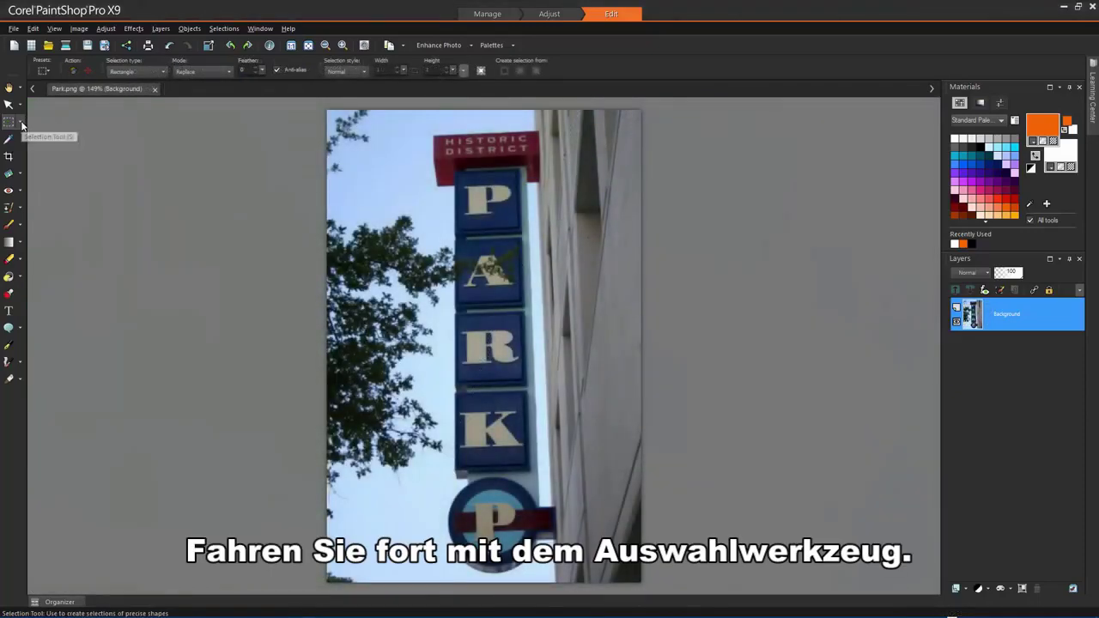
- Set the Selection tool to Circle and draw a circle around the round P sign
left_click(20, 122)
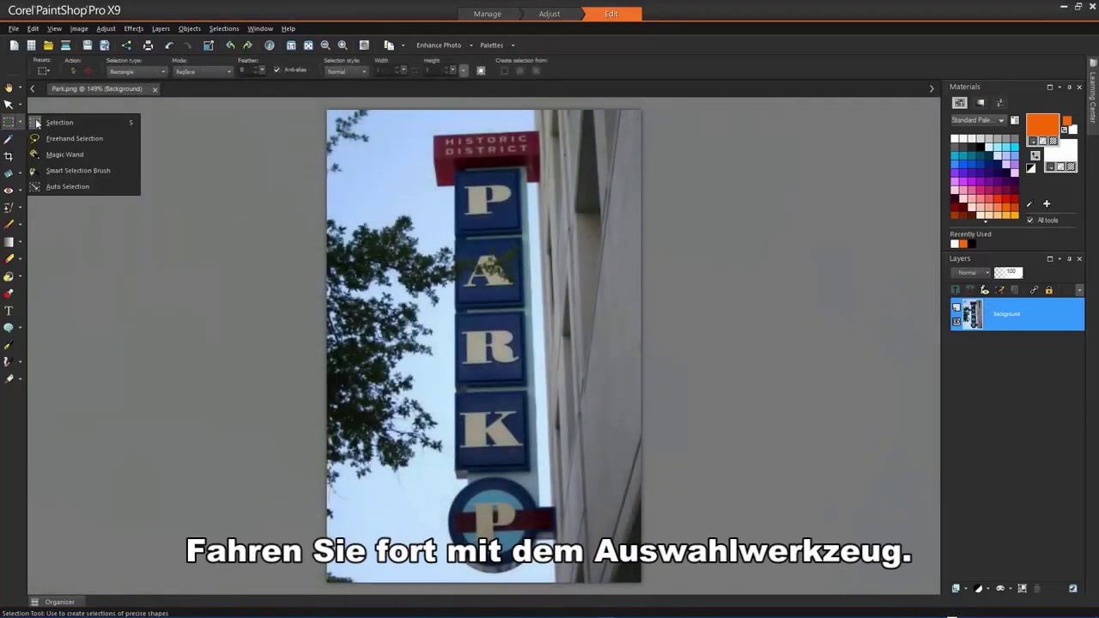
left_click(122, 127)
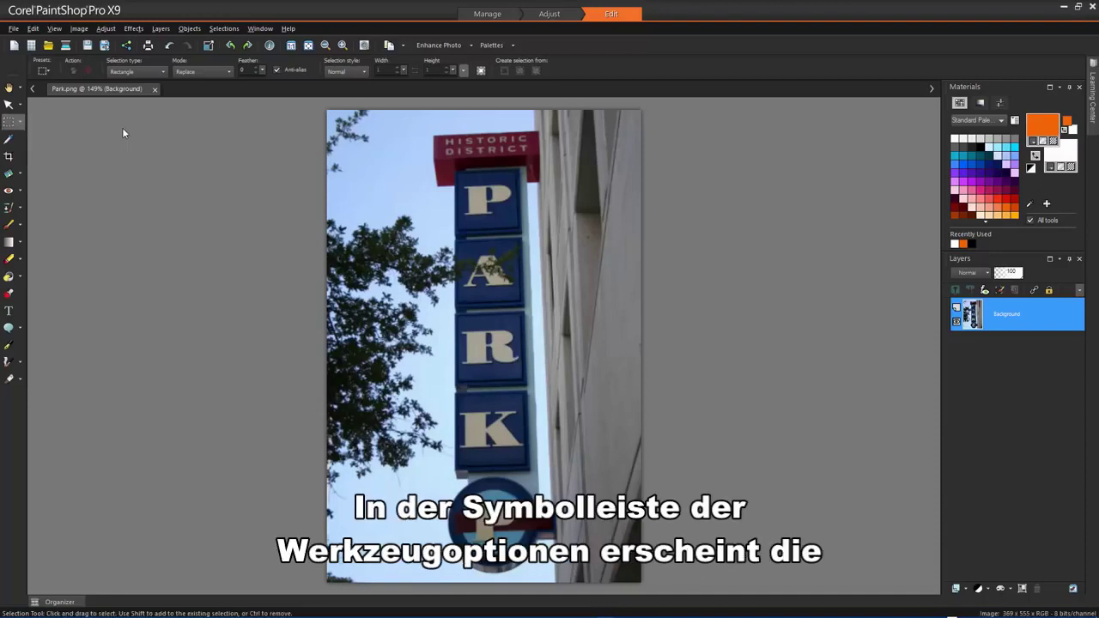
left_click(163, 72)
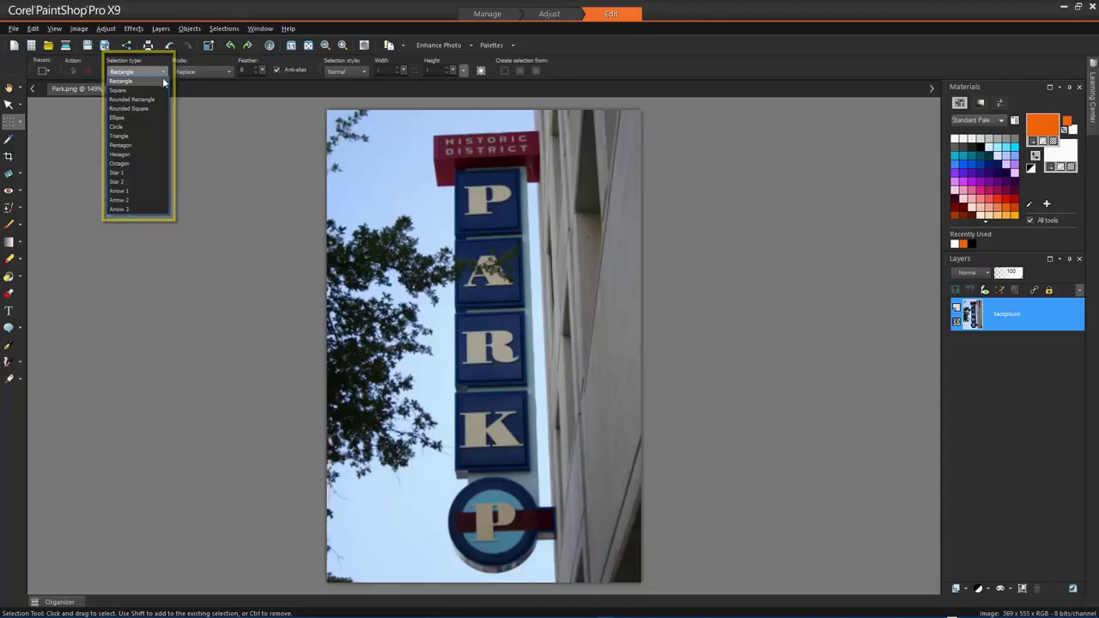
left_click(145, 126)
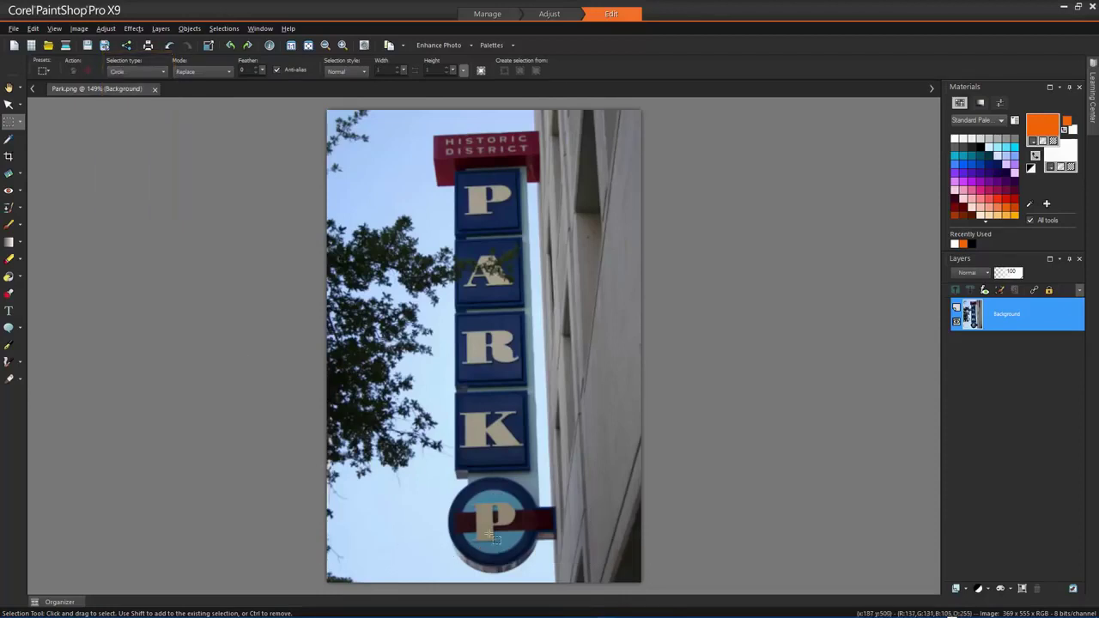
left_click_drag(494, 526, 533, 571)
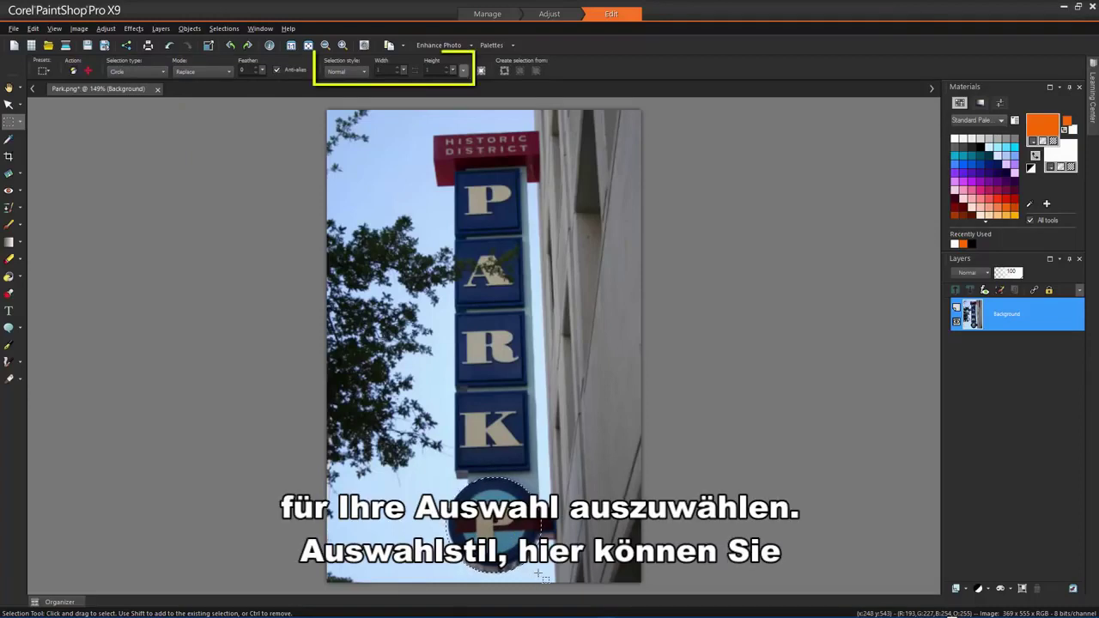
left_click(364, 73)
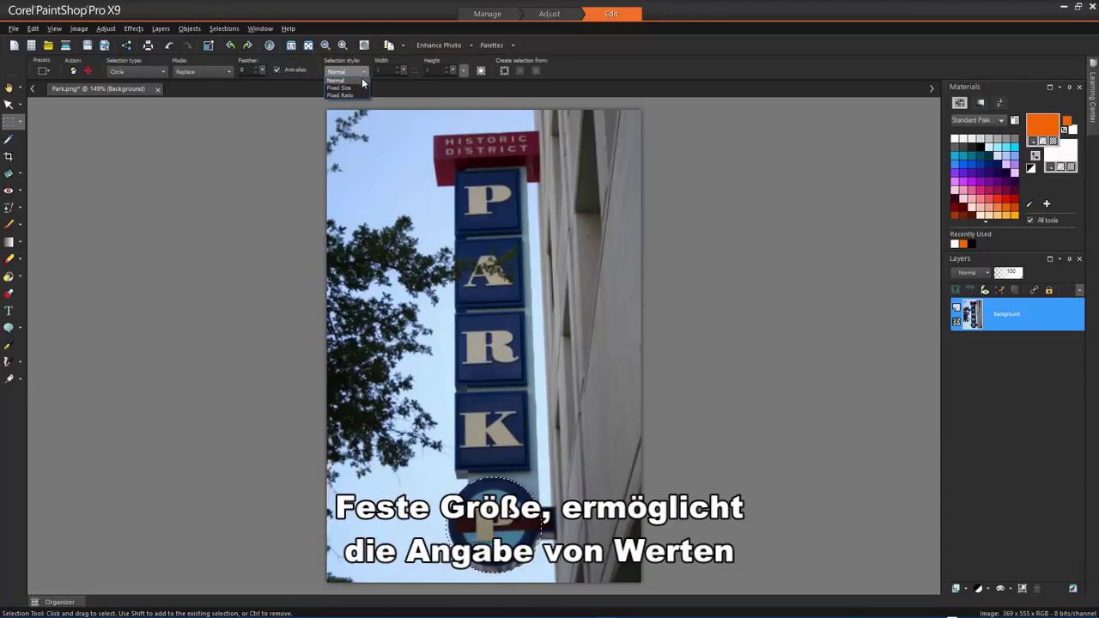
left_click(359, 87)
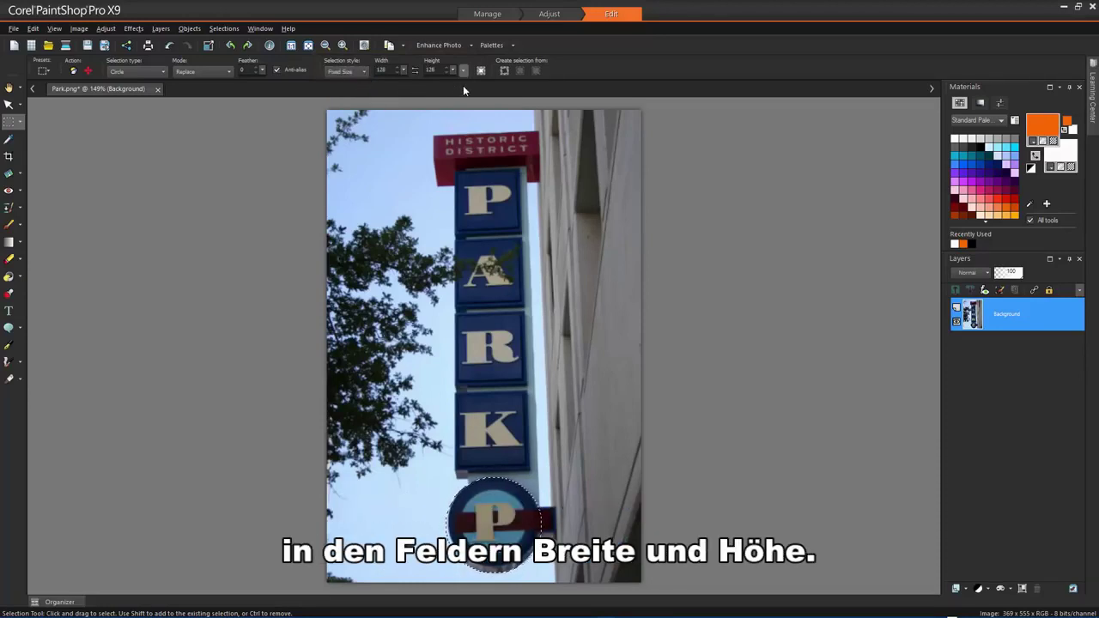
left_click(361, 72)
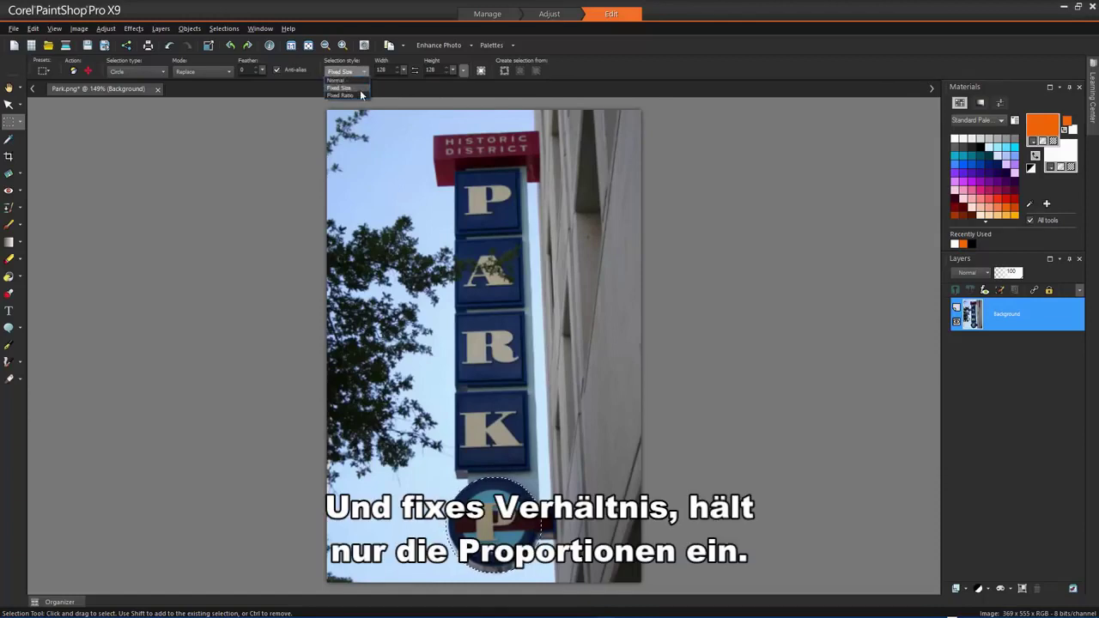
left_click(361, 95)
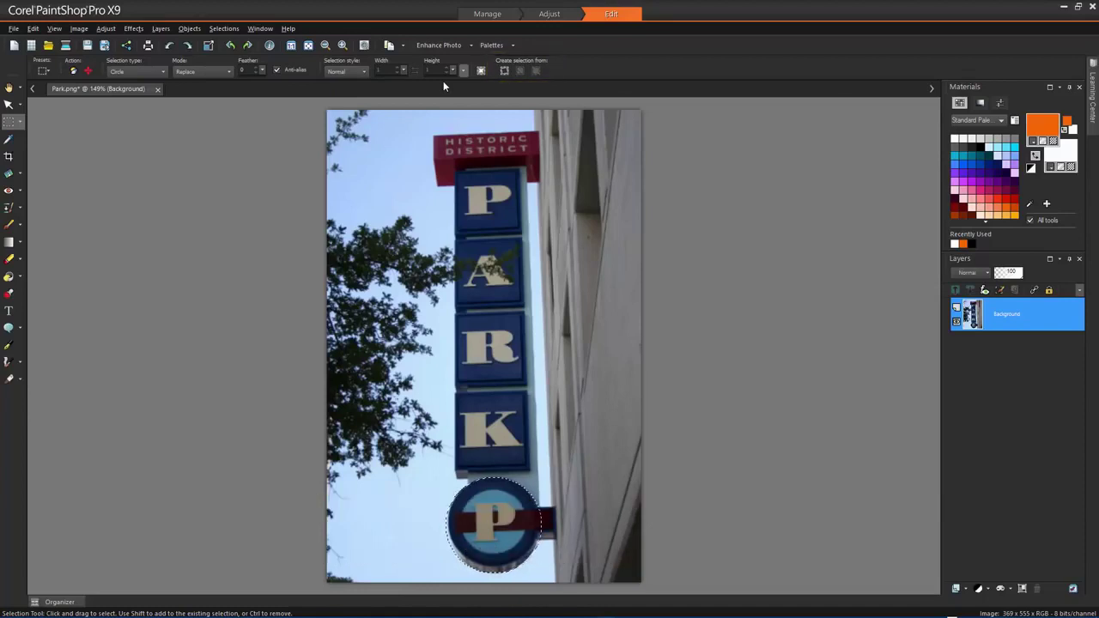
- Convert the circle to its bounding rectangle, then apply a custom selection with Left 20 and Top 50
left_click(504, 72)
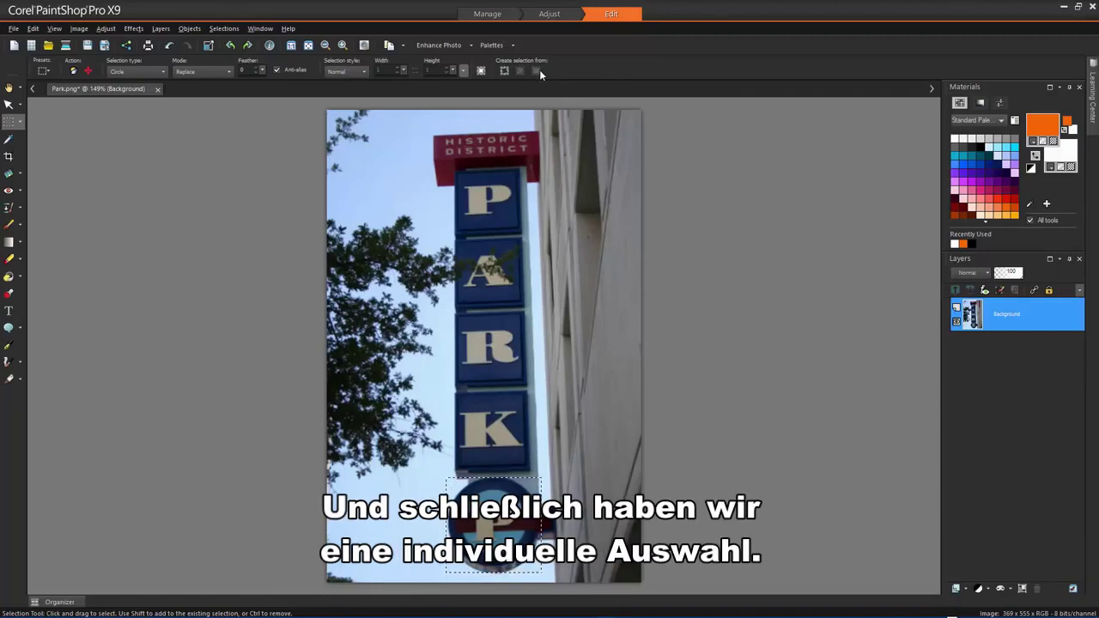
left_click(480, 71)
left_click_drag(527, 253, 734, 172)
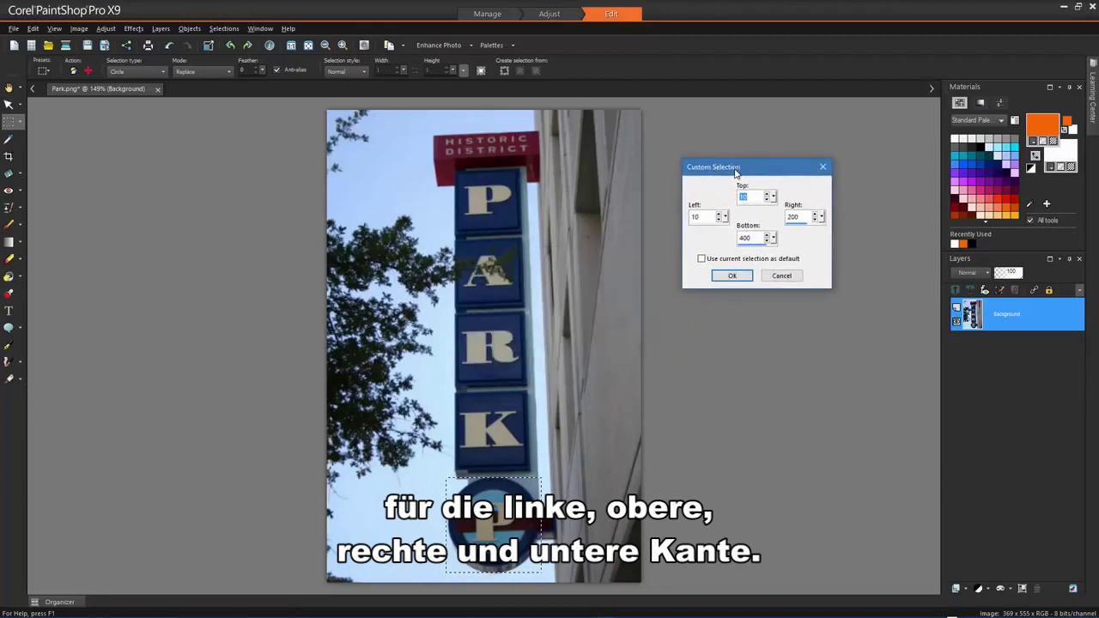
double_click(695, 215)
type("20")
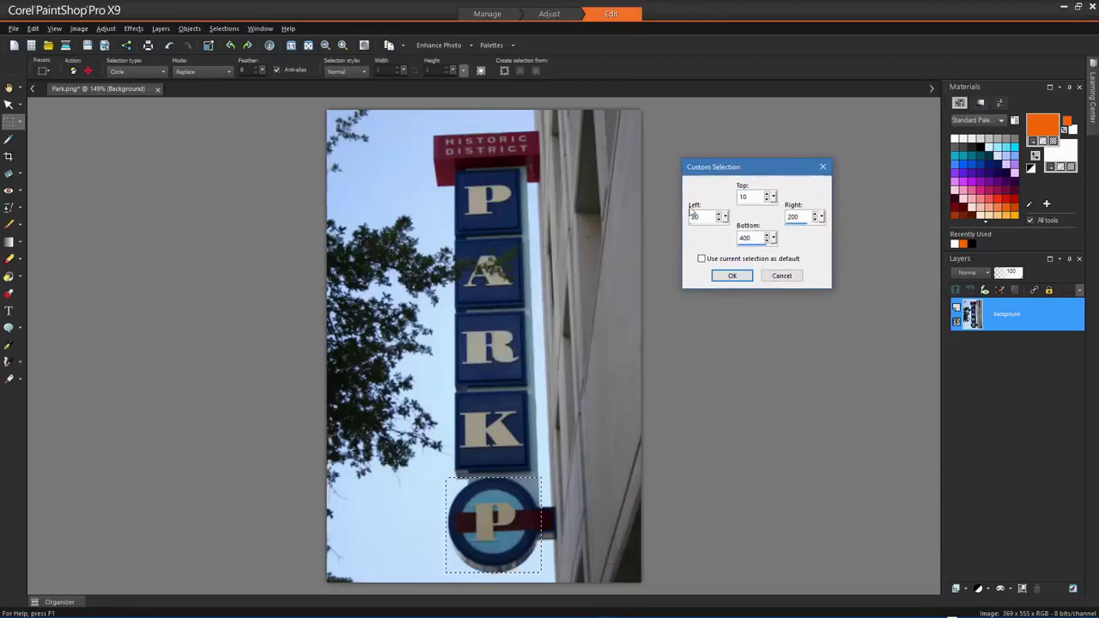
double_click(743, 197)
type("50")
left_click(737, 275)
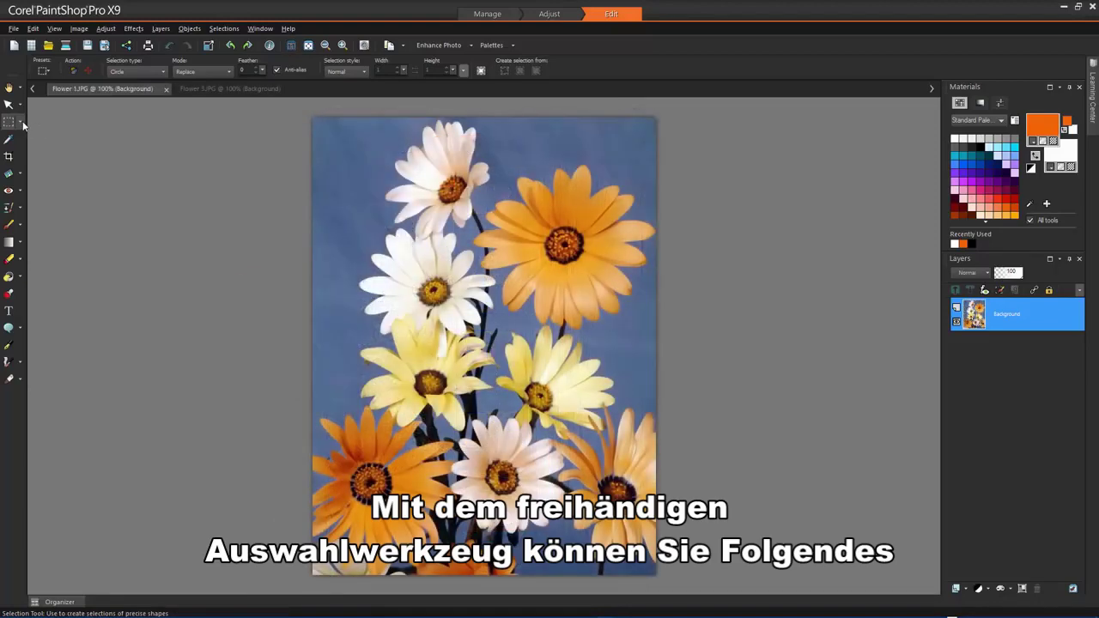
- Choose the Freehand Selection tool in plain Freehand mode
left_click(21, 122)
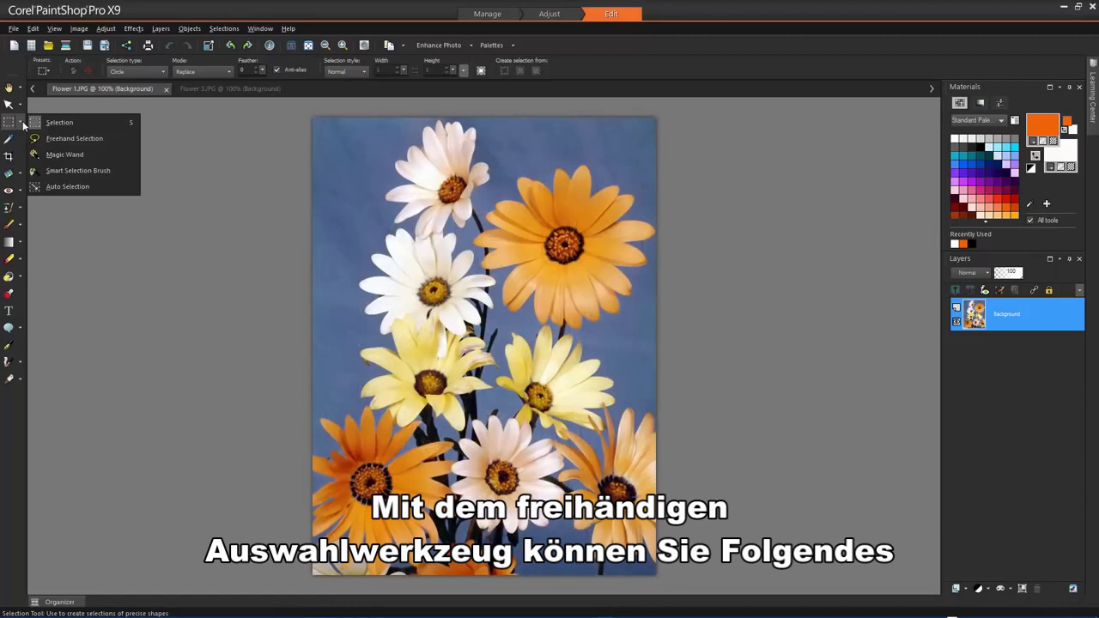
left_click(132, 139)
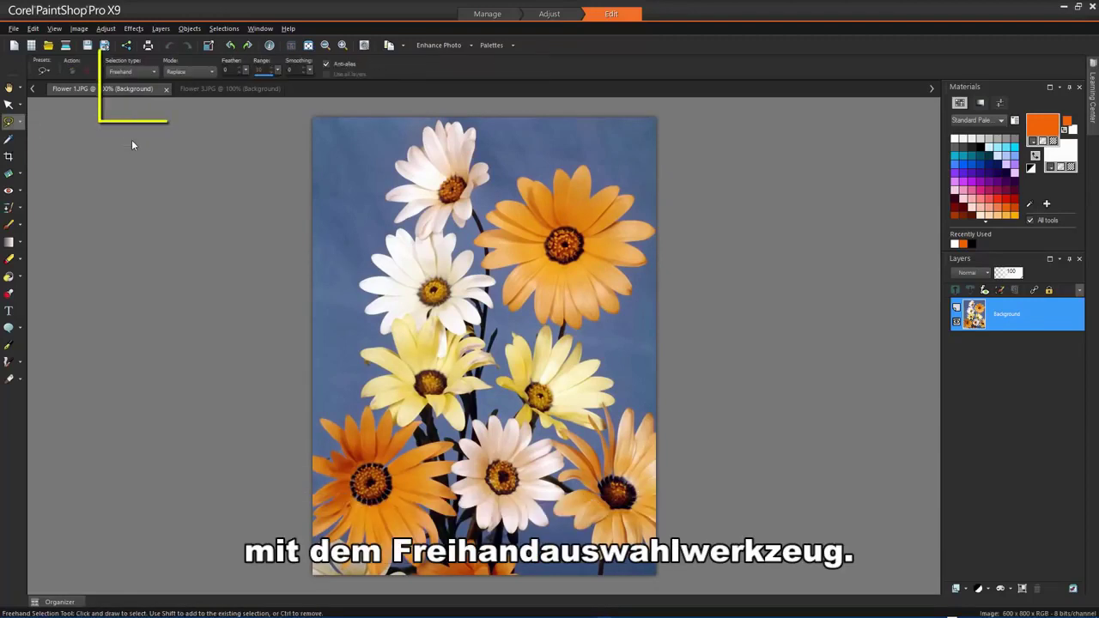
left_click(154, 71)
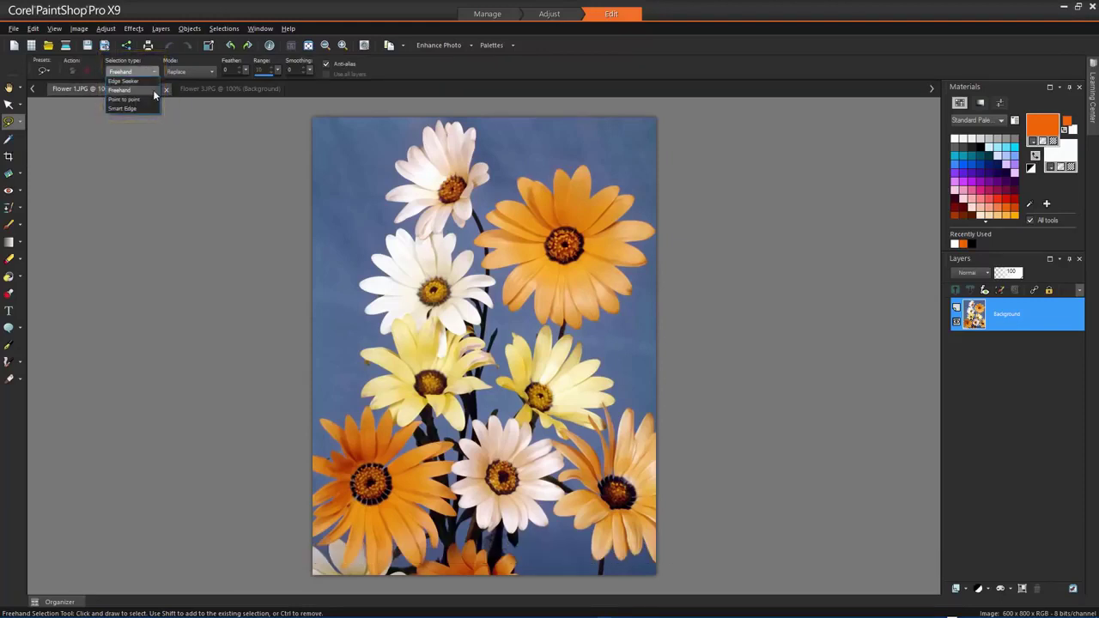
left_click(153, 89)
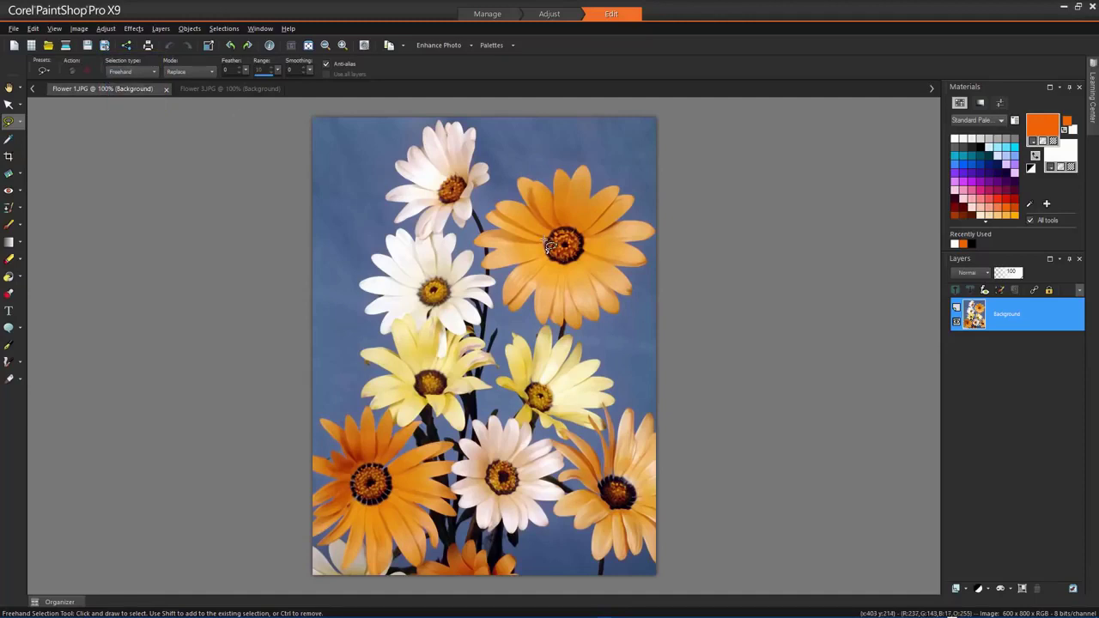
- Zoom in and lasso around the orange flower's right-hand petals
scroll(546, 247, "up", 5)
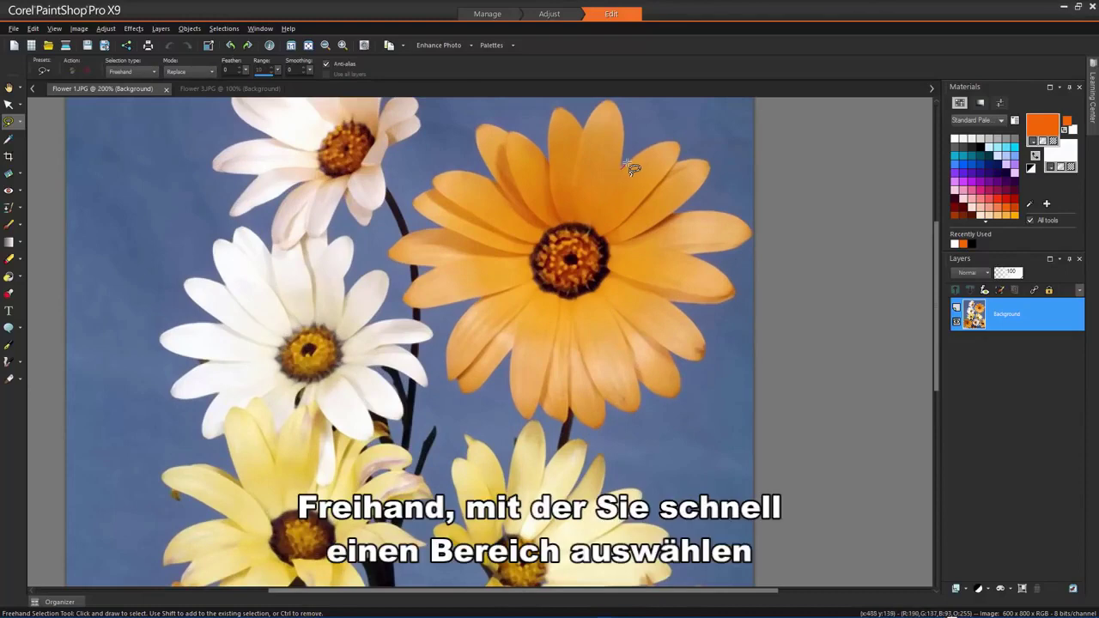
mouse_move(633, 166)
left_mouse_down()
mouse_move(675, 135)
mouse_move(680, 154)
mouse_move(710, 164)
mouse_move(684, 208)
mouse_move(753, 232)
left_mouse_up()
mouse_move(697, 256)
left_mouse_down()
mouse_move(719, 296)
mouse_move(680, 301)
mouse_move(631, 233)
left_mouse_up()
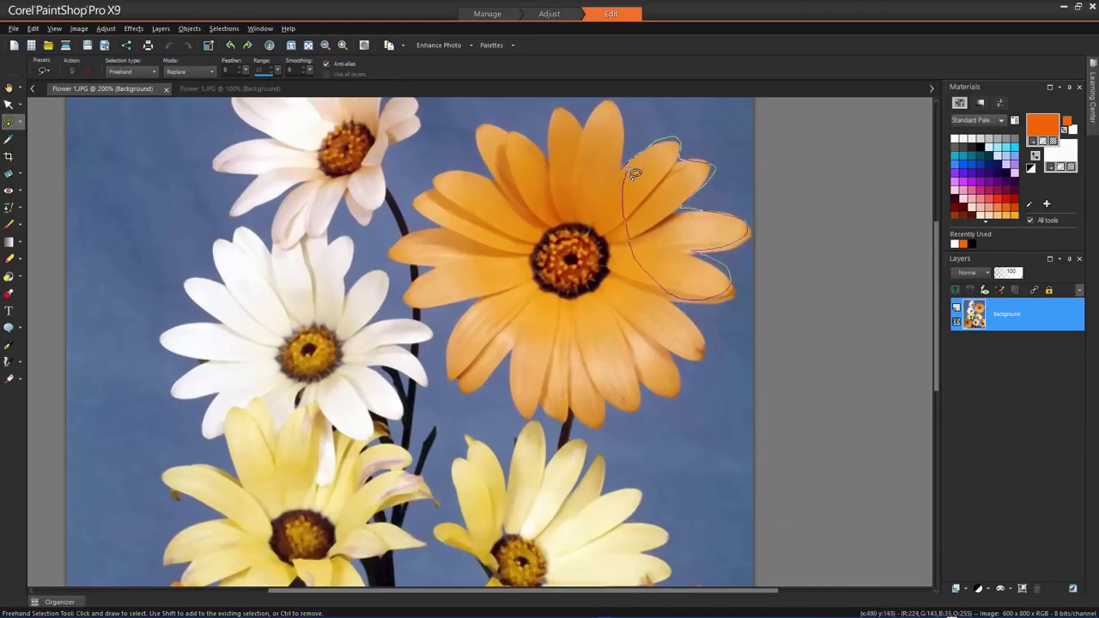
left_click_drag(635, 172, 633, 172)
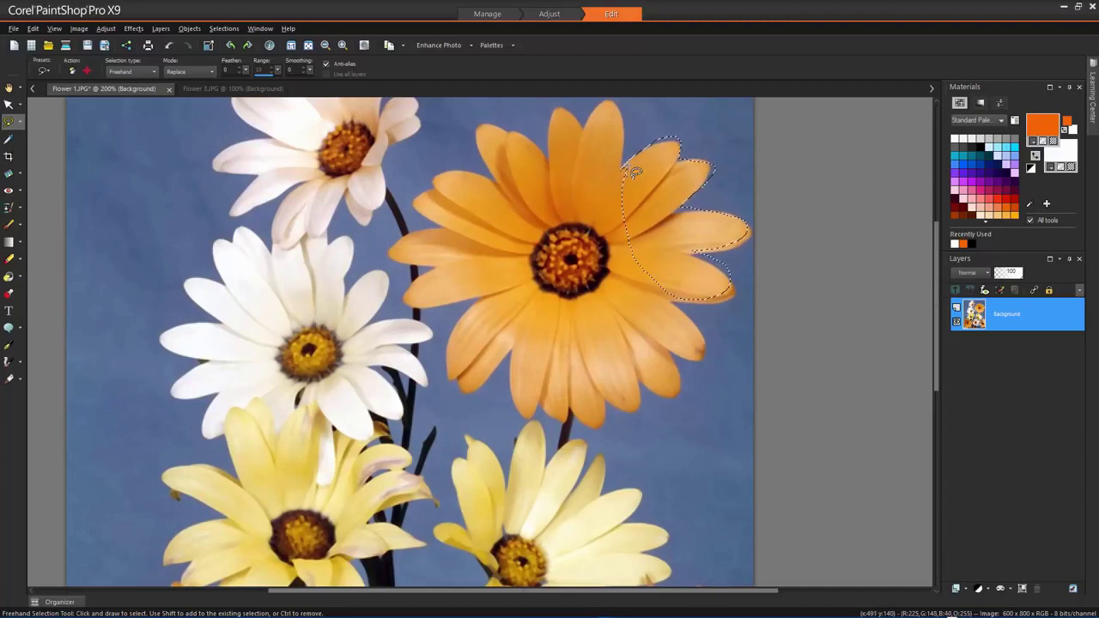
left_click(225, 28)
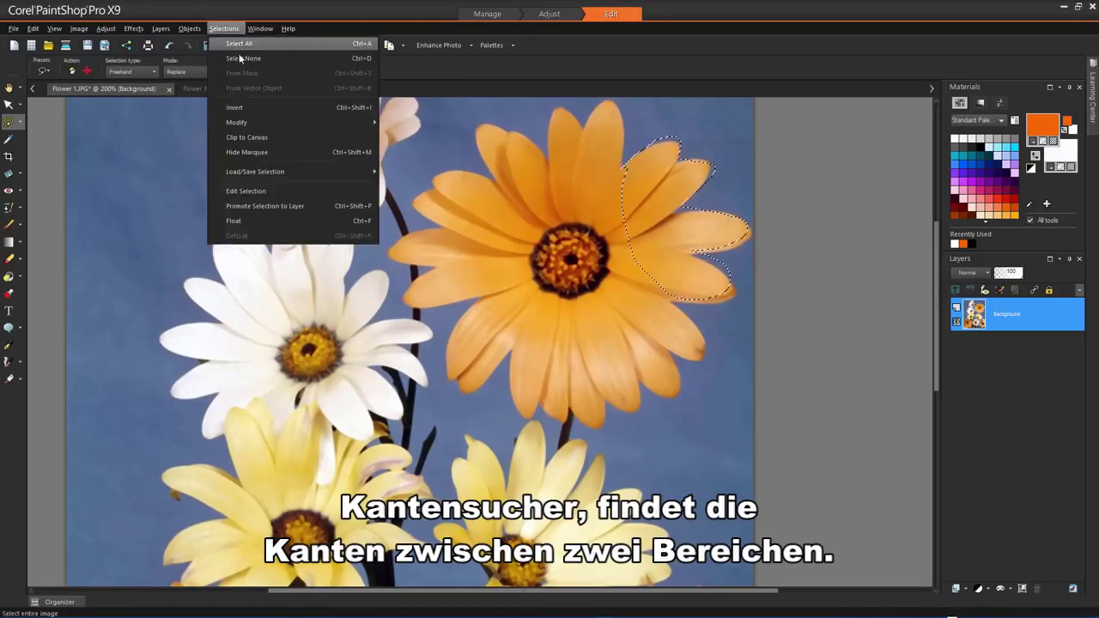
- Clear the selection, switch to Edge Seeker, zoom in and trace the upper-right petals
left_click(242, 59)
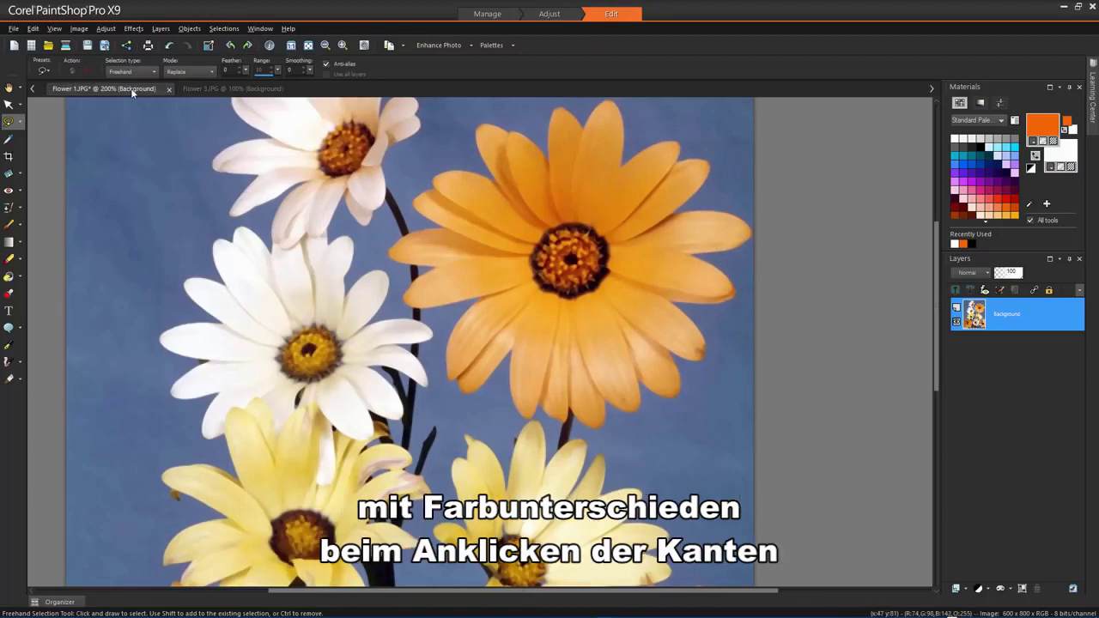
left_click(153, 72)
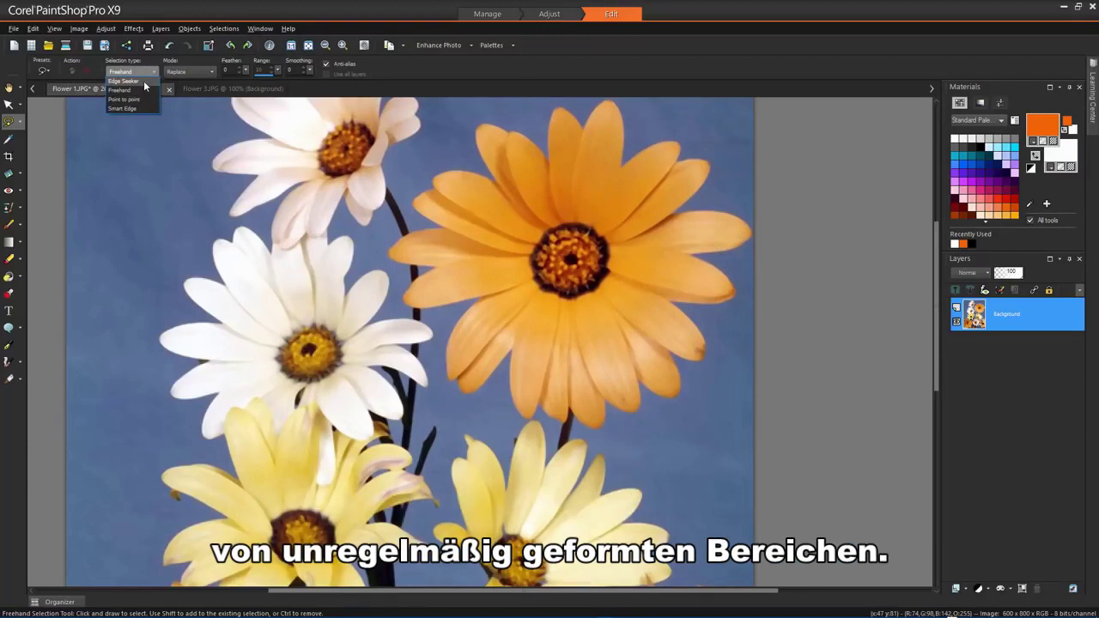
left_click(143, 81)
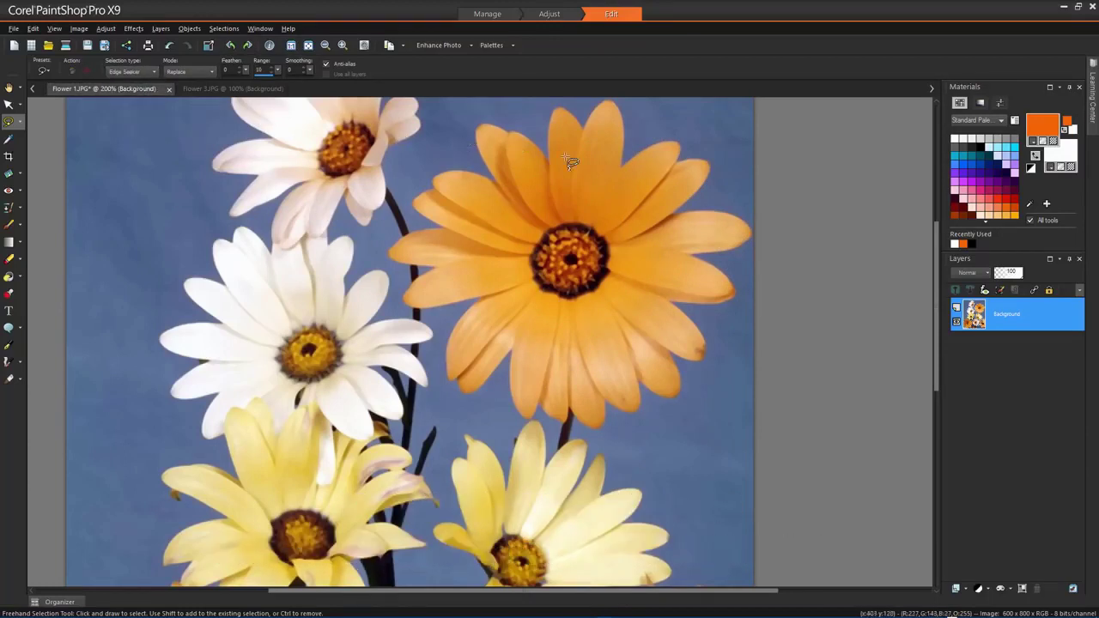
scroll(667, 160, "up", 2)
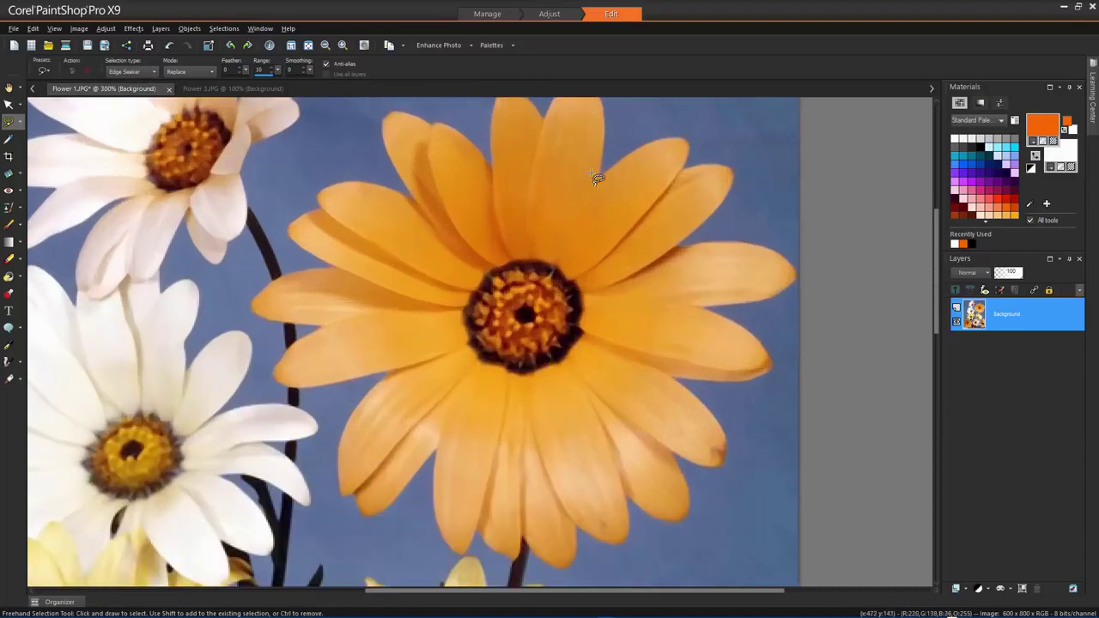
left_click(602, 173)
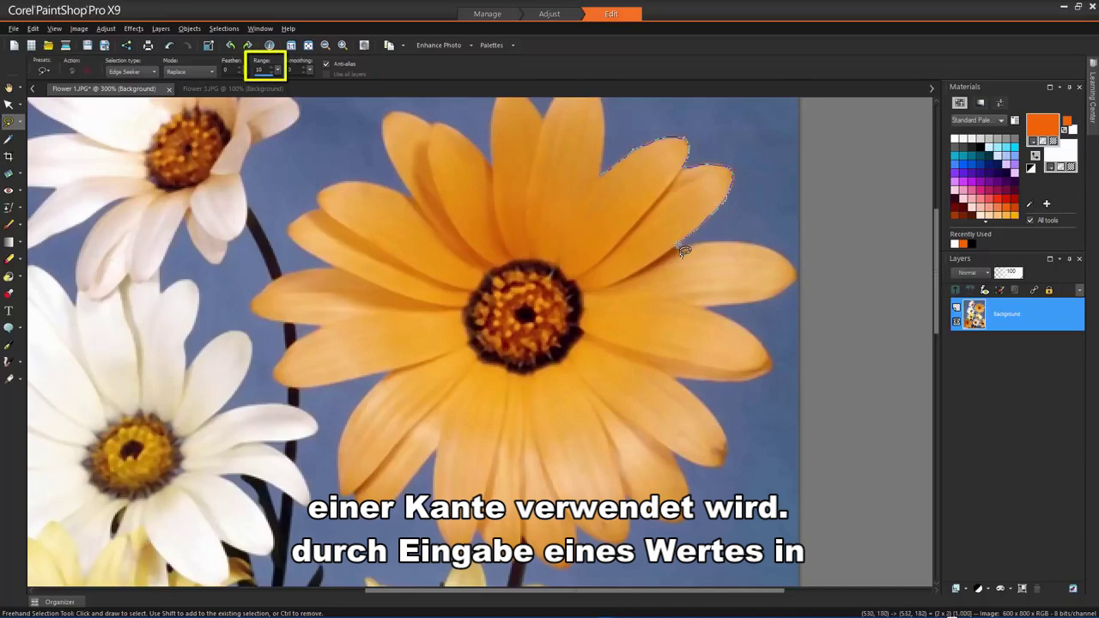
double_click(599, 174)
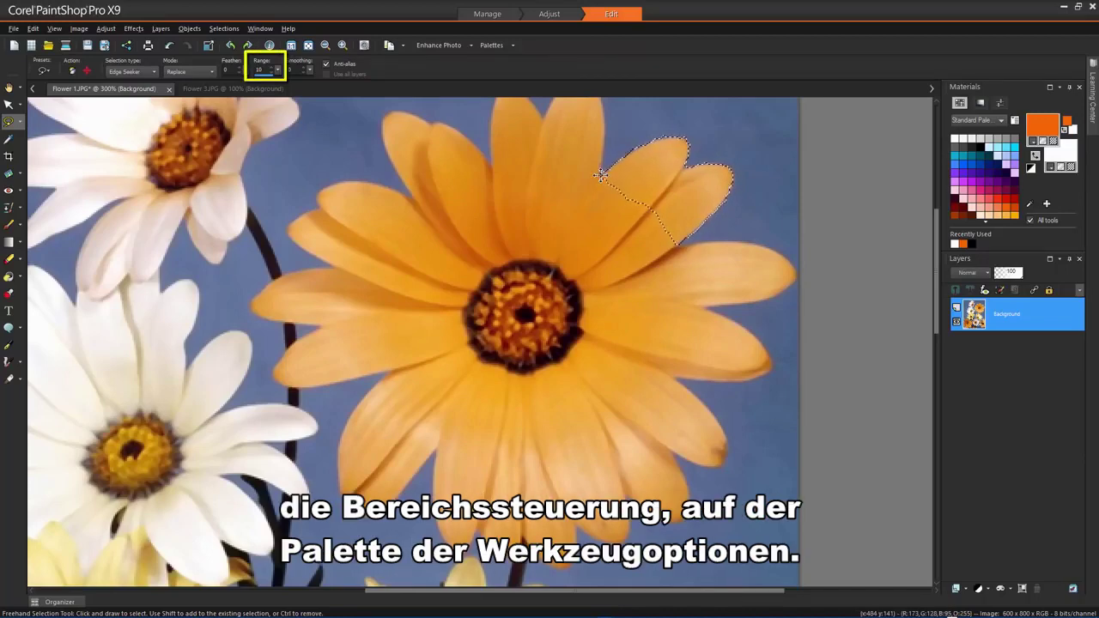
- Clear the selection and set the selection type to Point to point
left_click(223, 28)
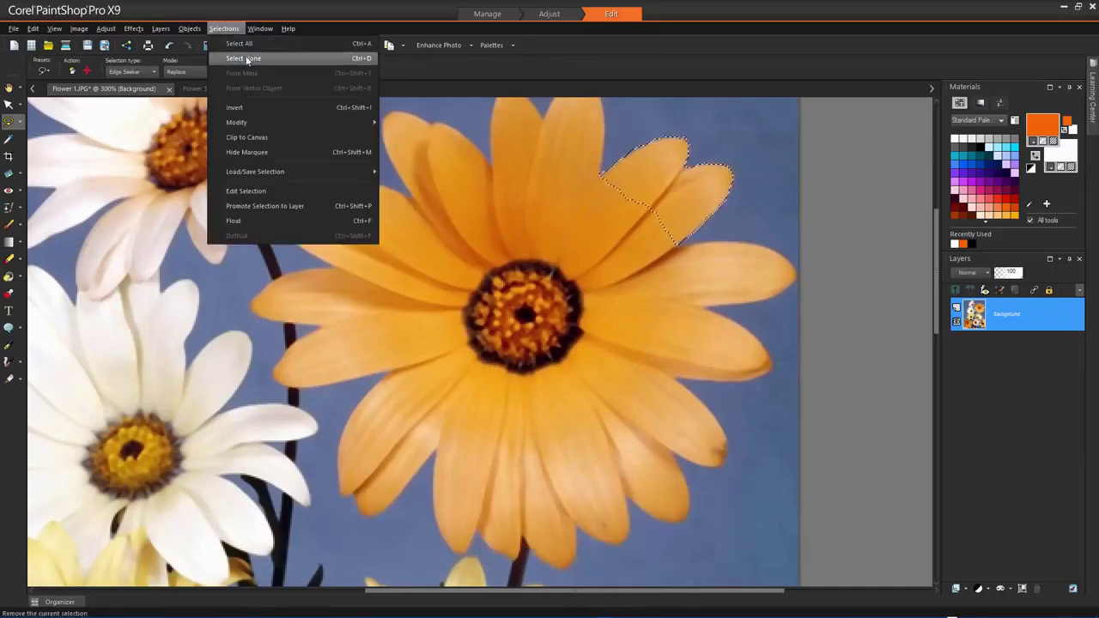
left_click(245, 58)
left_click(155, 73)
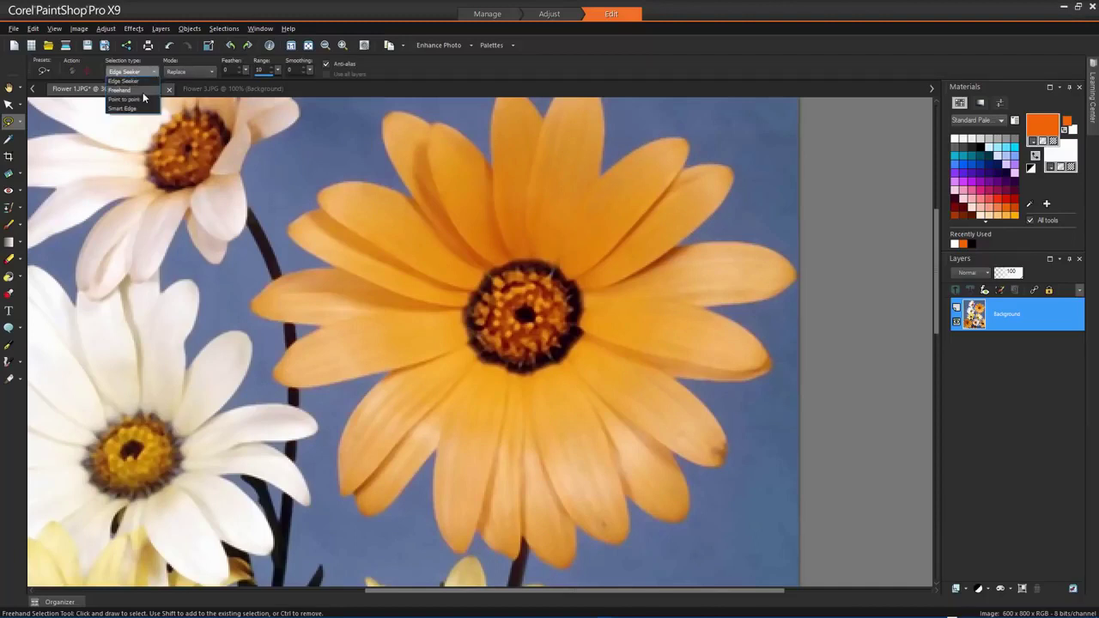
left_click(142, 99)
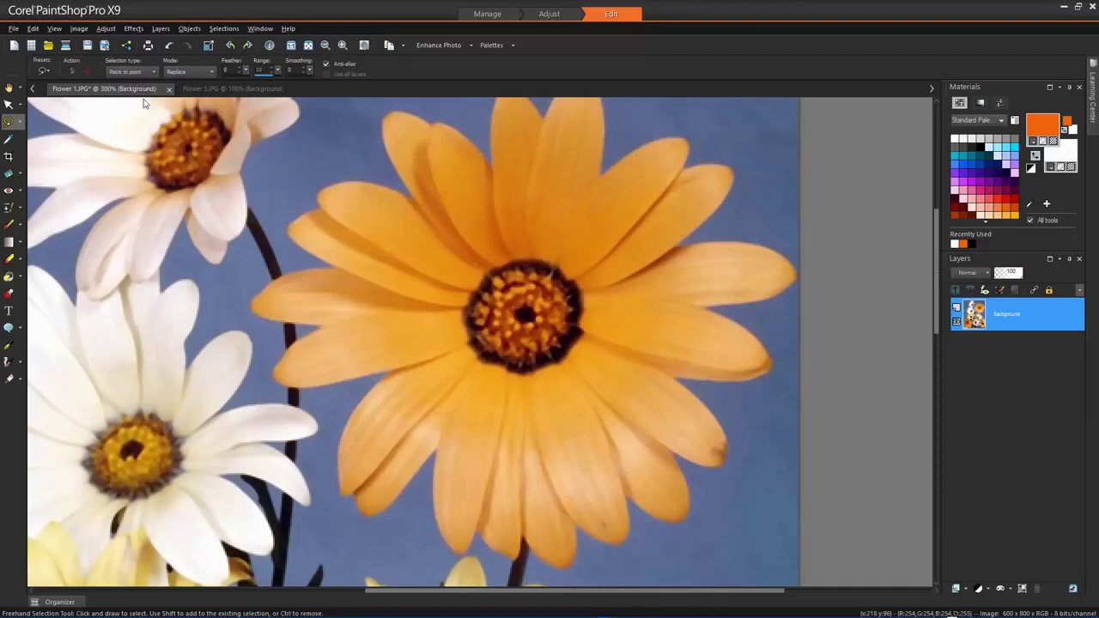
- Outline the top orange petals with straight point-to-point segments
left_click(602, 171)
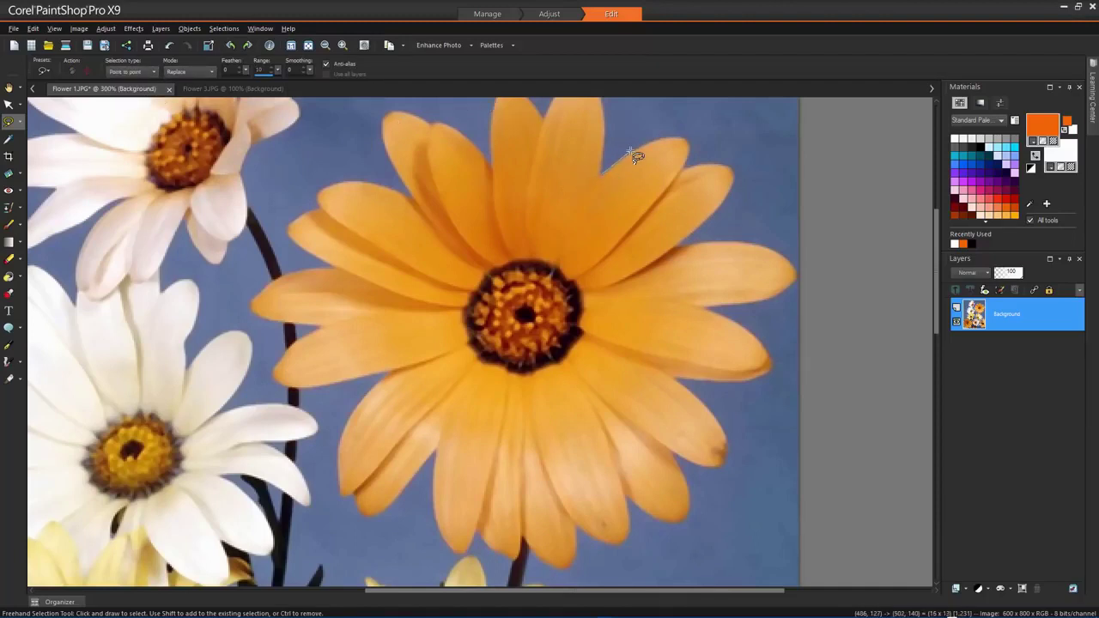
left_click(687, 143)
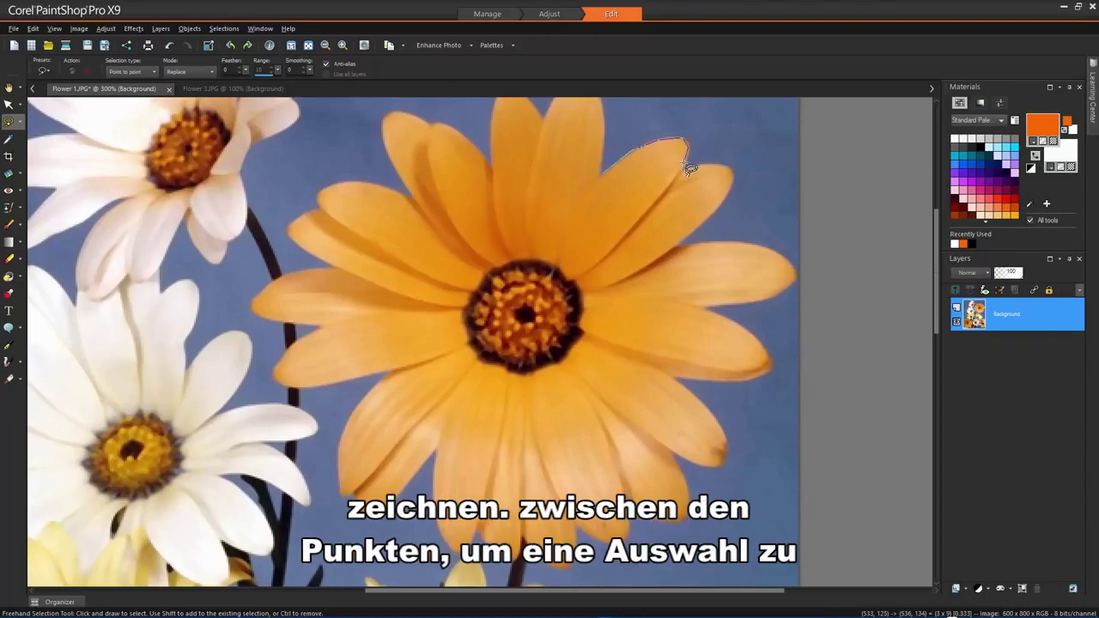
left_click(727, 171)
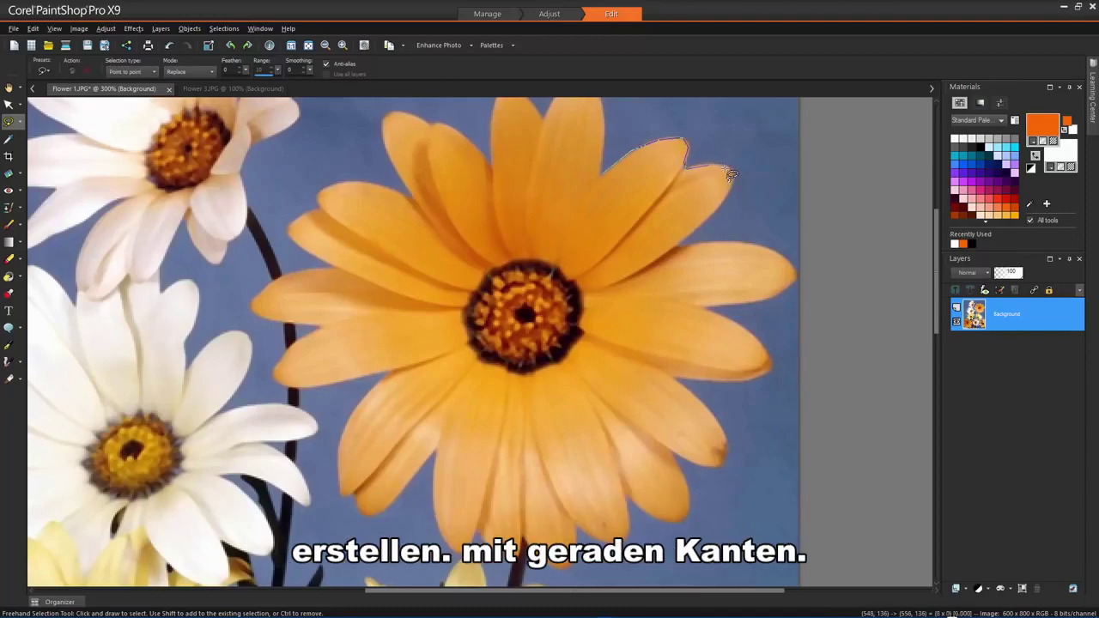
left_click(734, 175)
left_click(728, 187)
double_click(609, 180)
- Clear that selection, switch to Smart Edge, and begin tracing at the petal edge
left_click(225, 28)
left_click(243, 57)
left_click(153, 71)
left_click(148, 110)
left_click(603, 175)
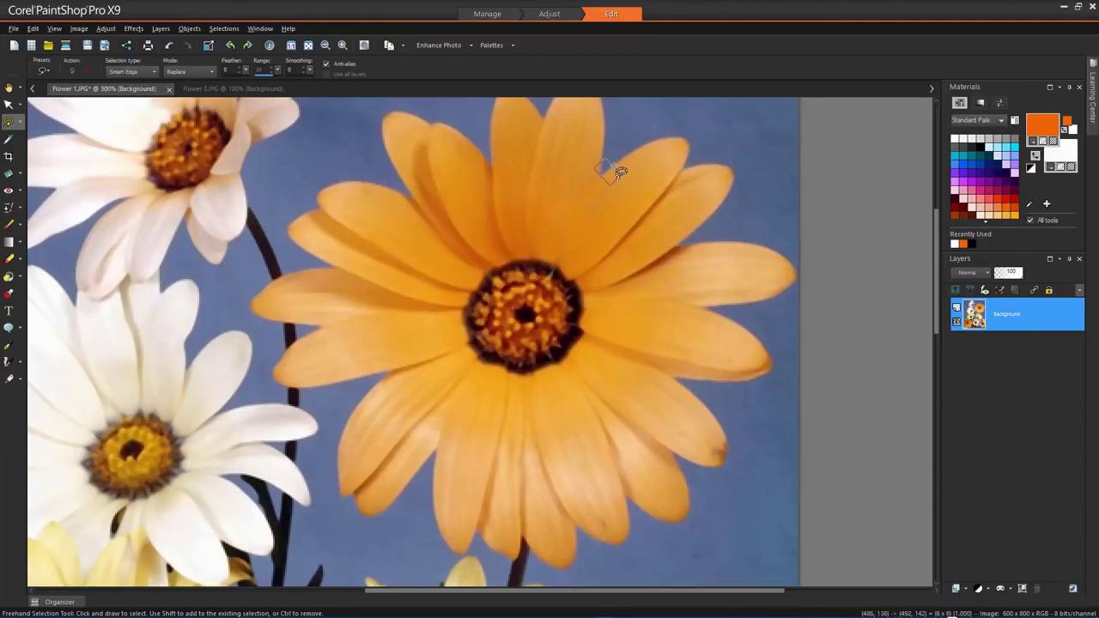
- Anchor Smart Edge points at the petal tips and close the outline around both petals
left_click(686, 171)
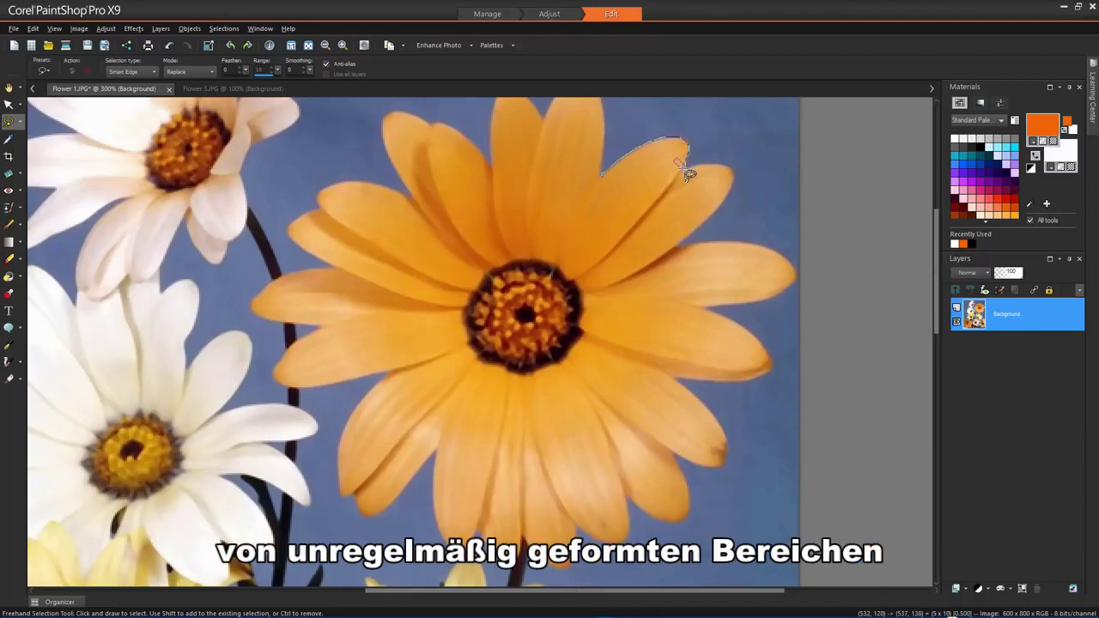
left_click(732, 172)
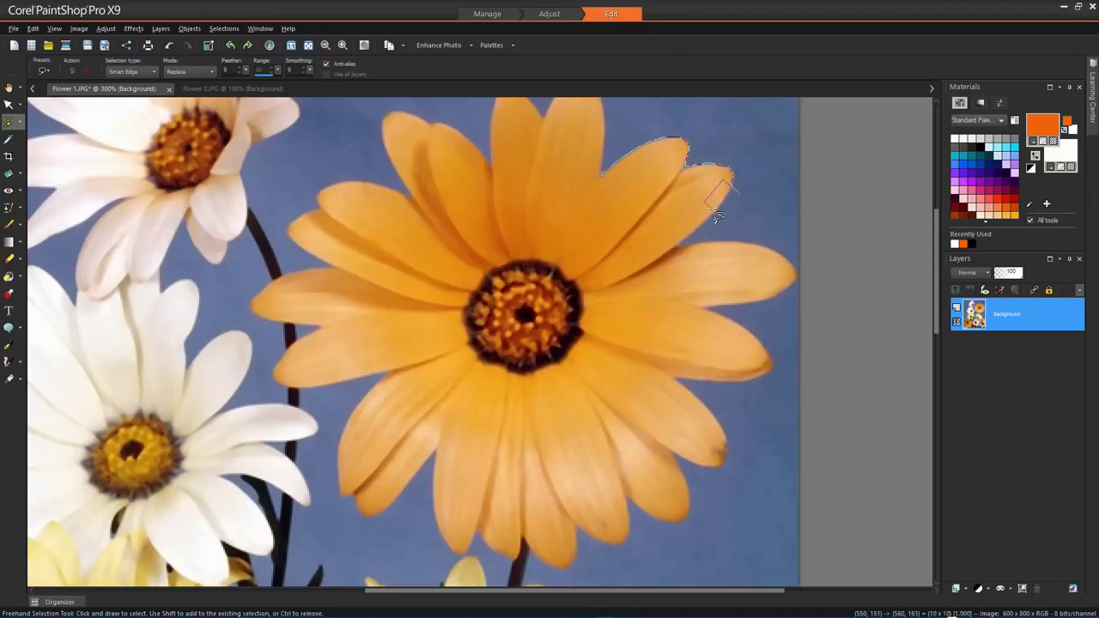
left_click(693, 233)
double_click(608, 180)
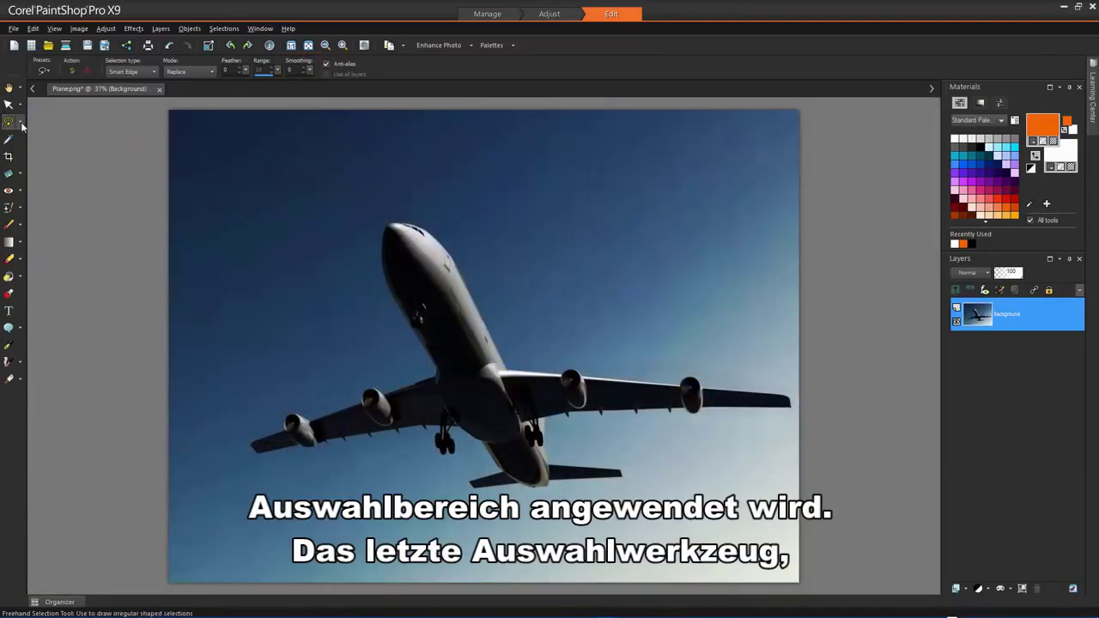
- Choose the Magic Wand with Match mode set to Color
left_click(19, 122)
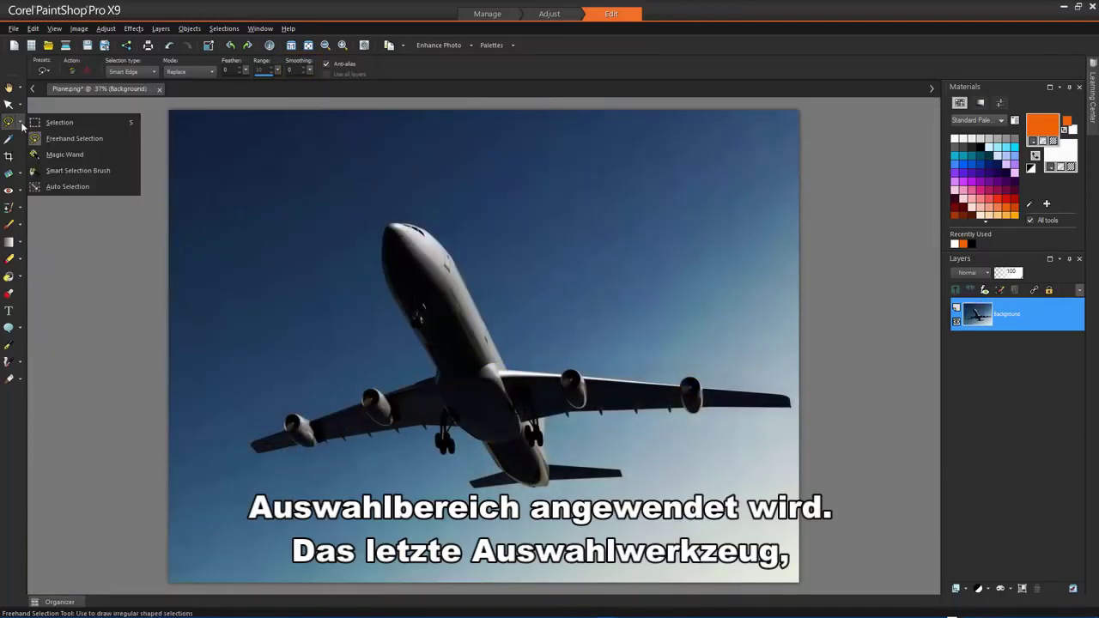
left_click(116, 155)
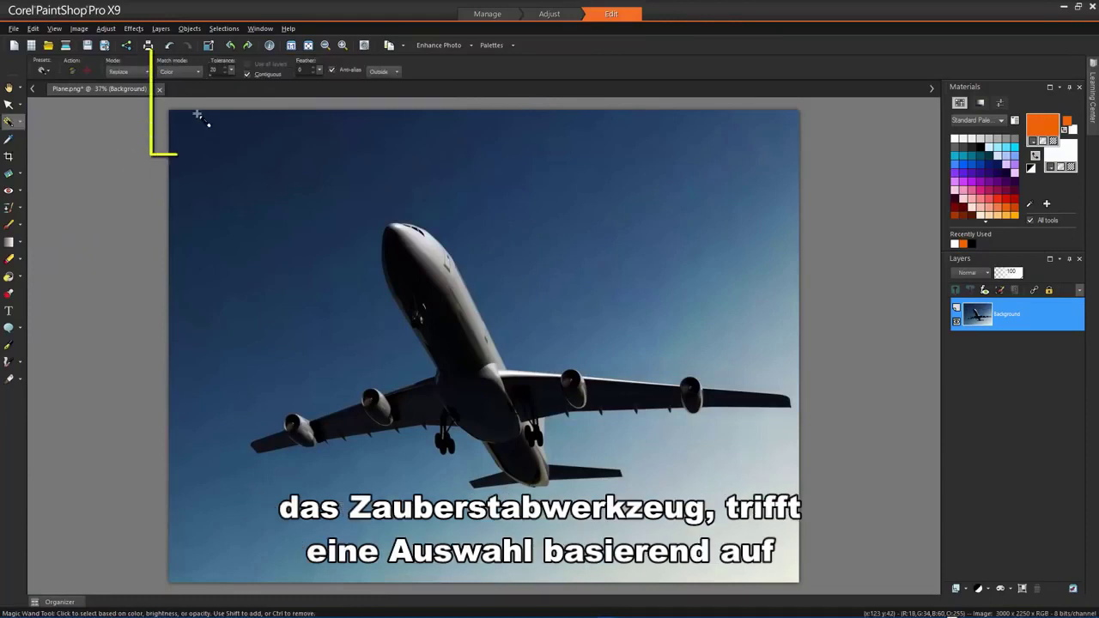
left_click(200, 76)
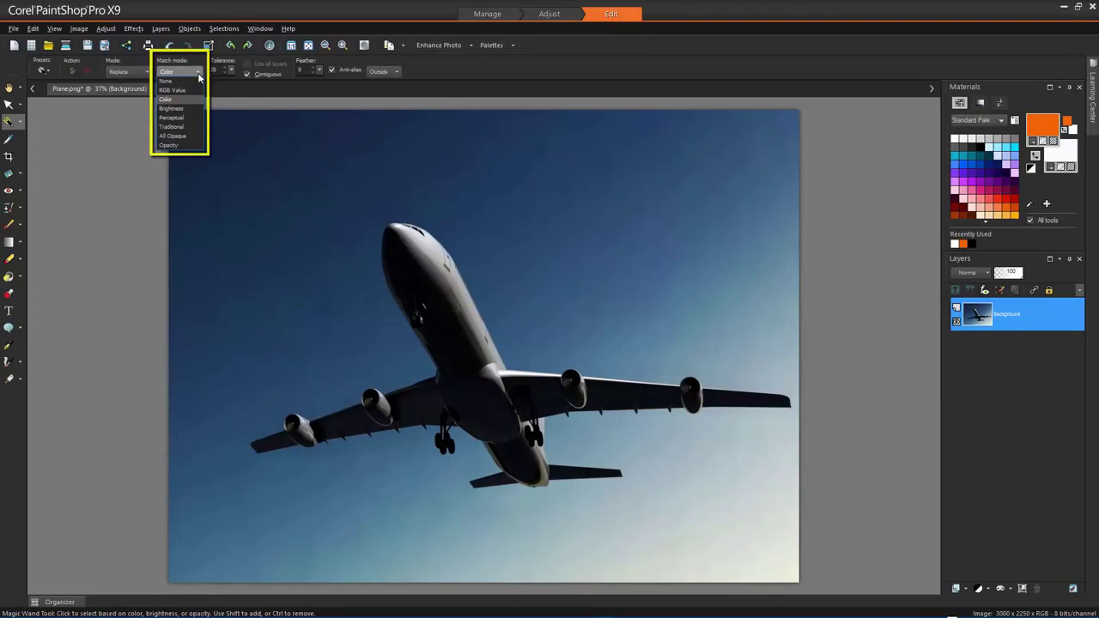
left_click(187, 99)
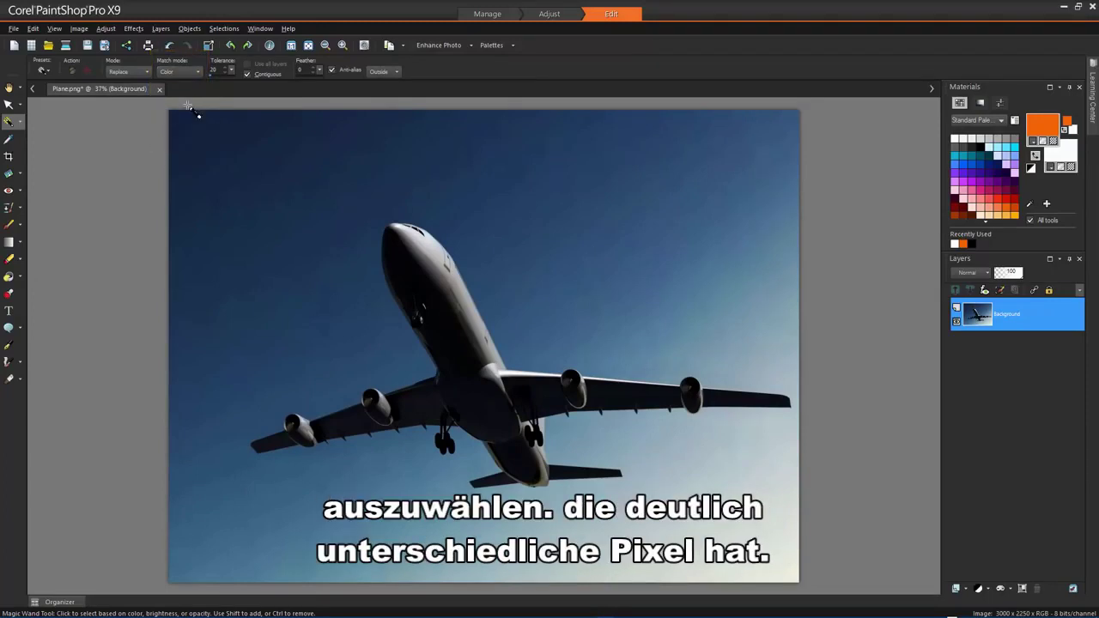
- Select the dark upper-left sky, then add the sky areas around and below the plane
left_click(206, 153)
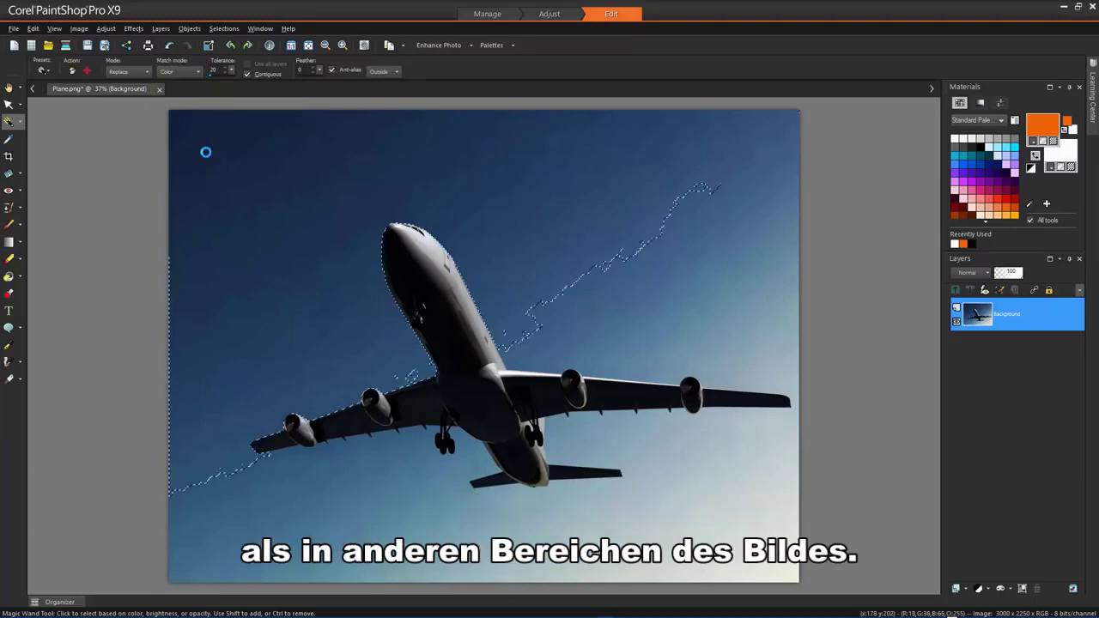
left_click(669, 310, "shift")
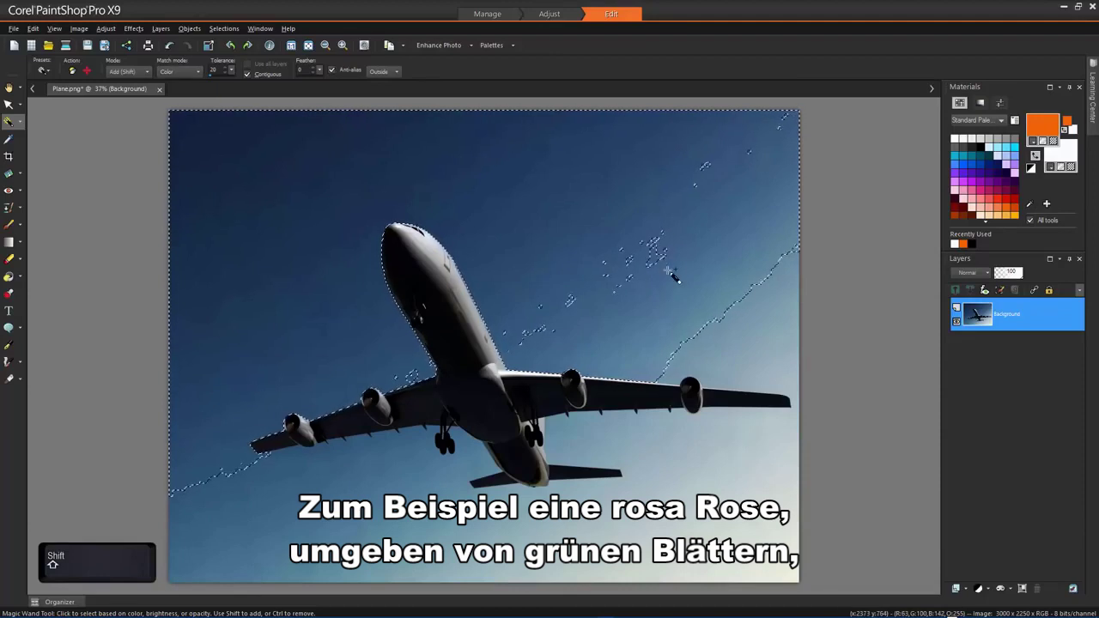
left_click(655, 255, "shift")
left_click(511, 453, "shift")
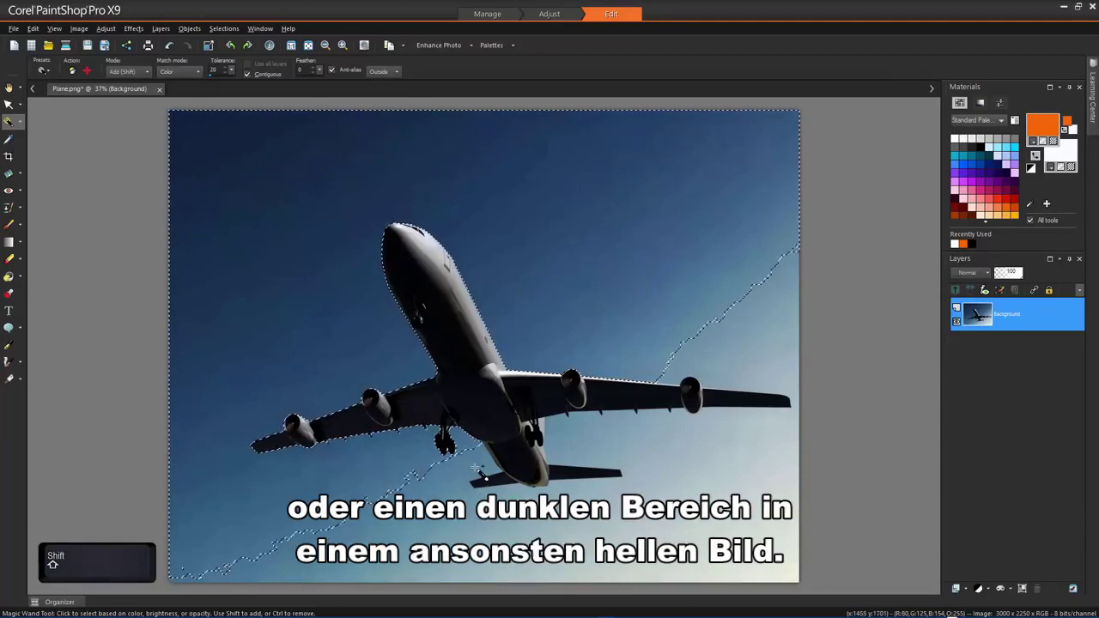
left_click(580, 444, "shift")
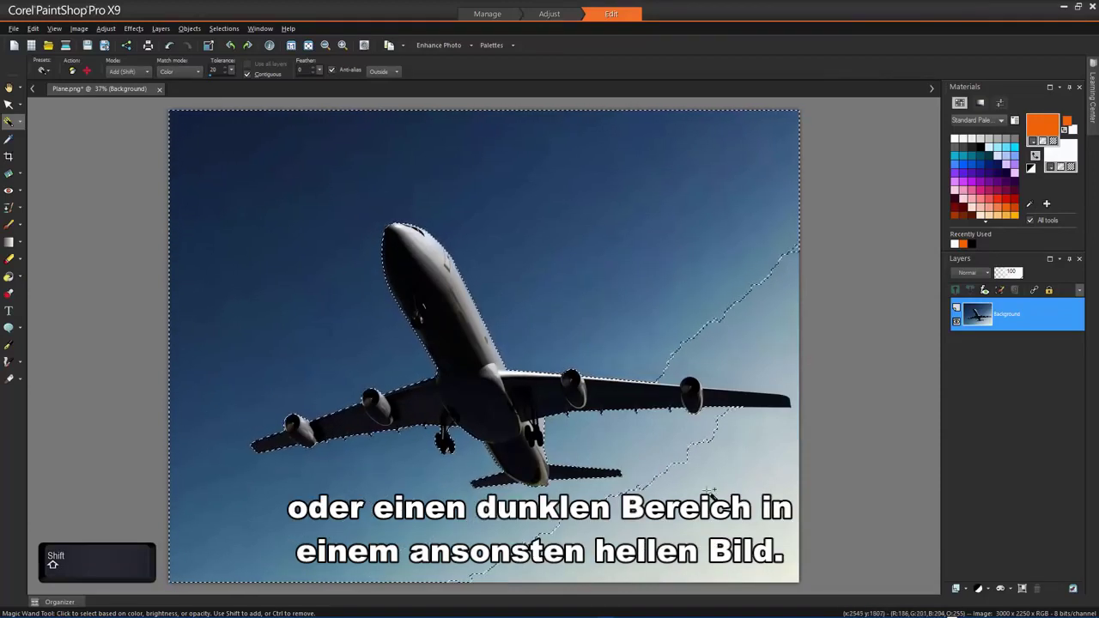
- Add the remaining right-side sky to the Magic Wand selection
left_click(782, 328, "shift")
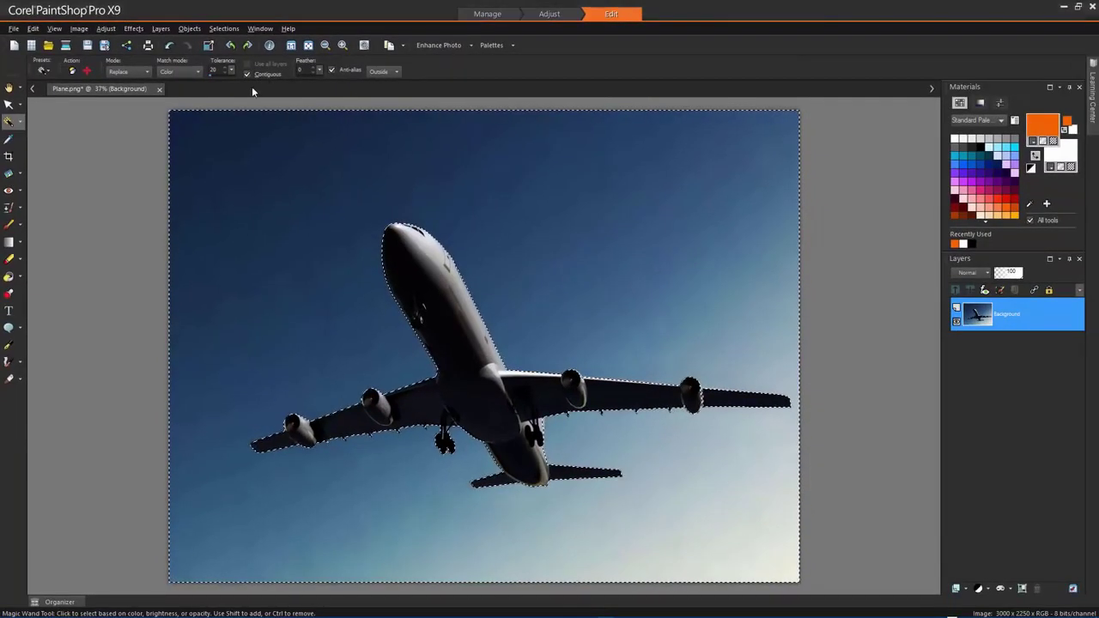
- Flood-fill the selected sky with orange, then deselect it
left_click(8, 276)
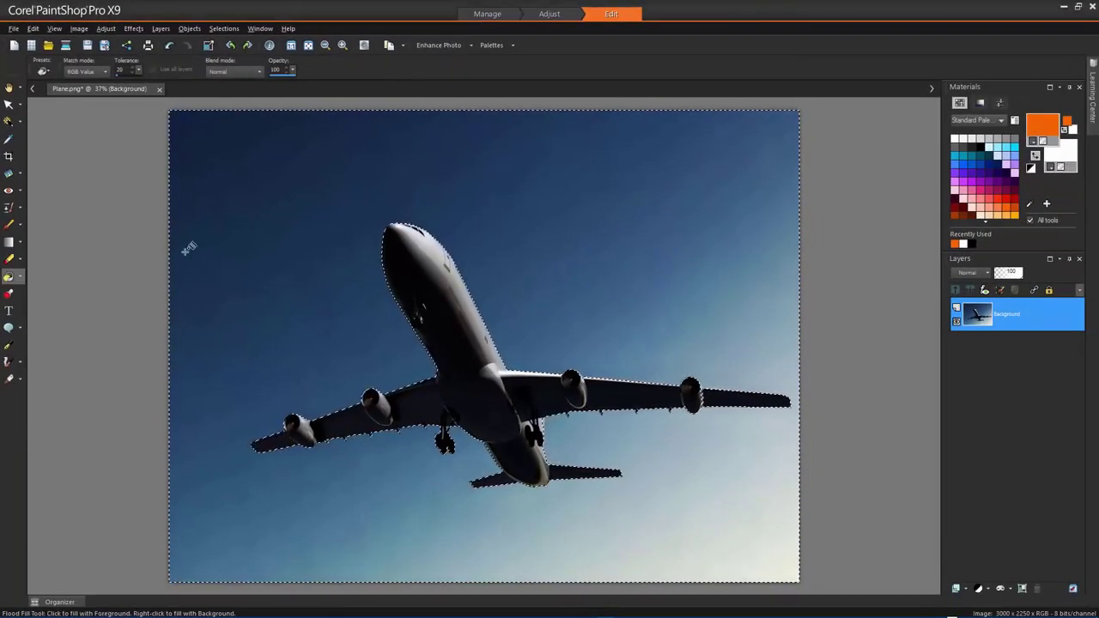
left_click(281, 220)
left_click(473, 226)
key("b")
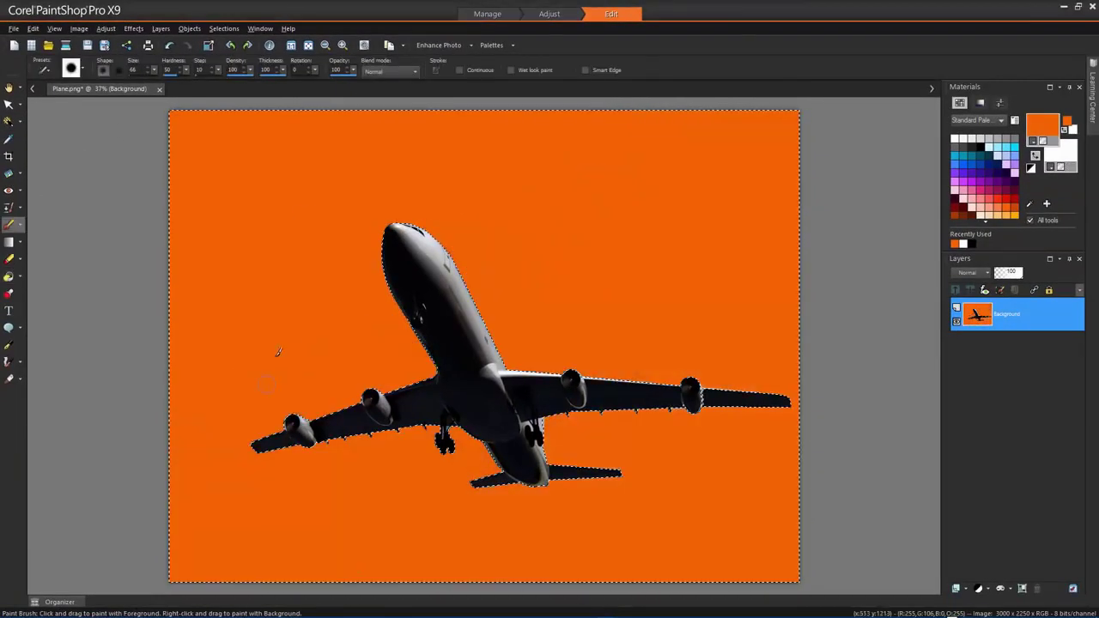
left_click(223, 28)
left_click(244, 57)
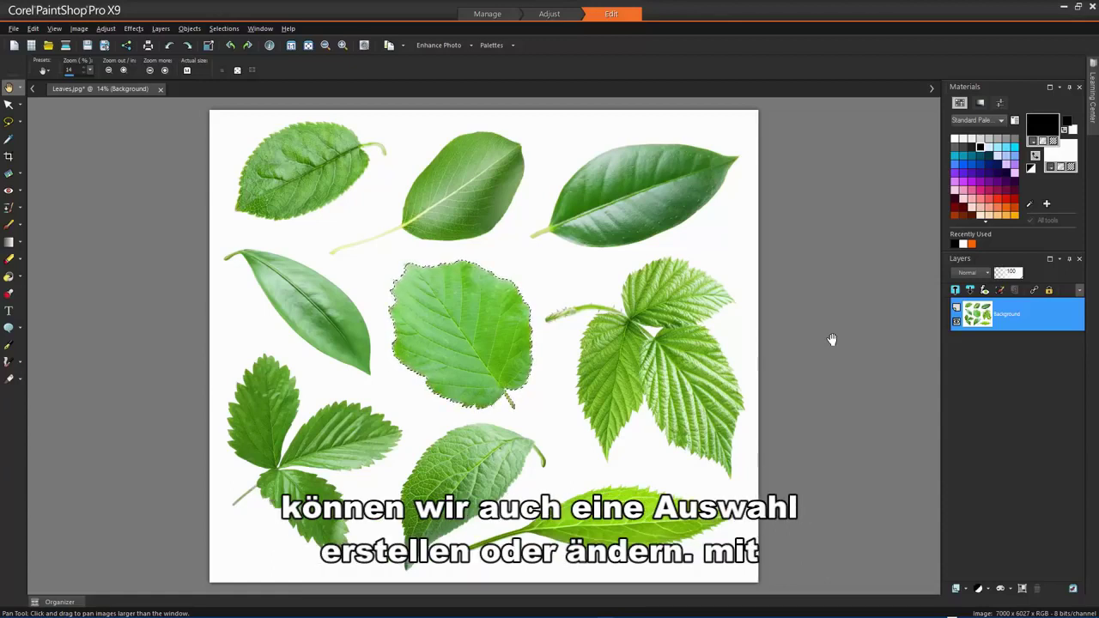
- Edit the leaf selection as a red mask and set up a slightly larger Round 50 paint brush
left_click(232, 30)
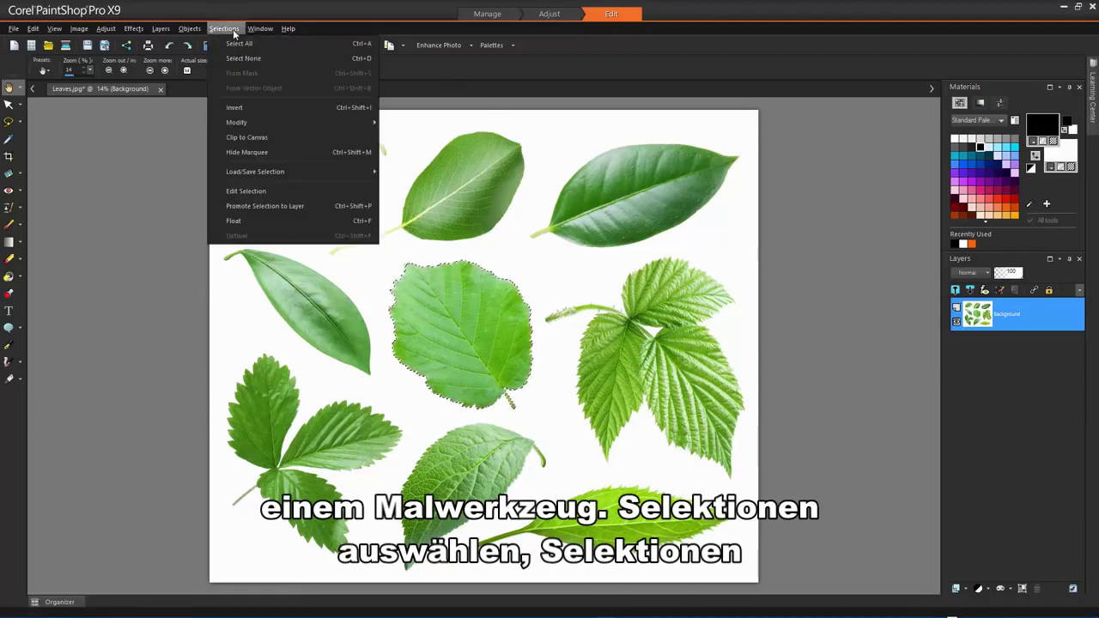
left_click(268, 190)
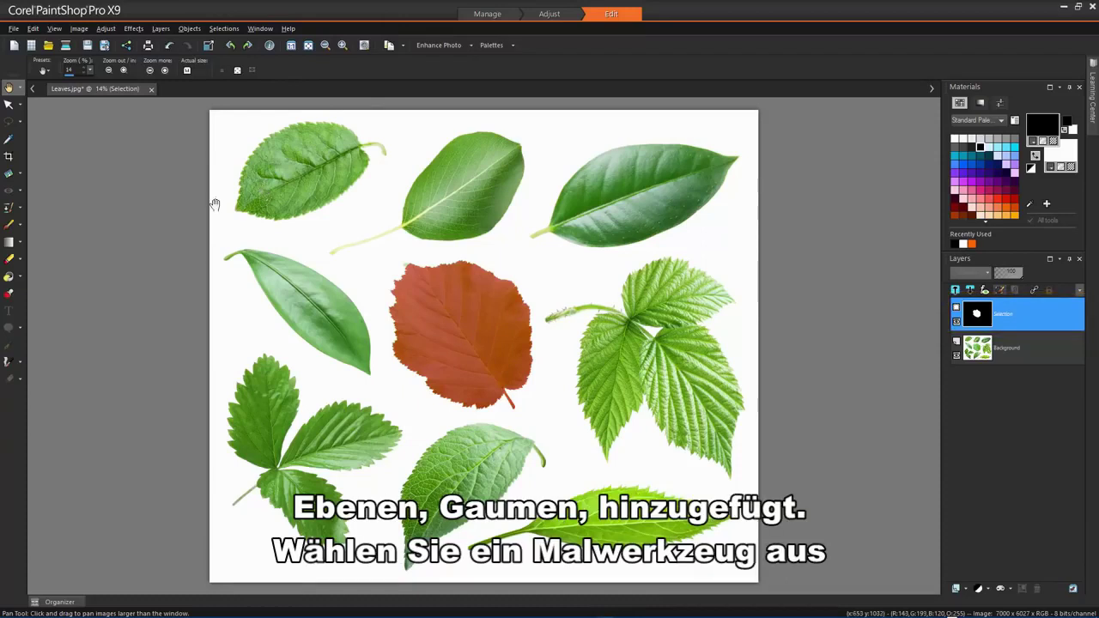
left_click(11, 225)
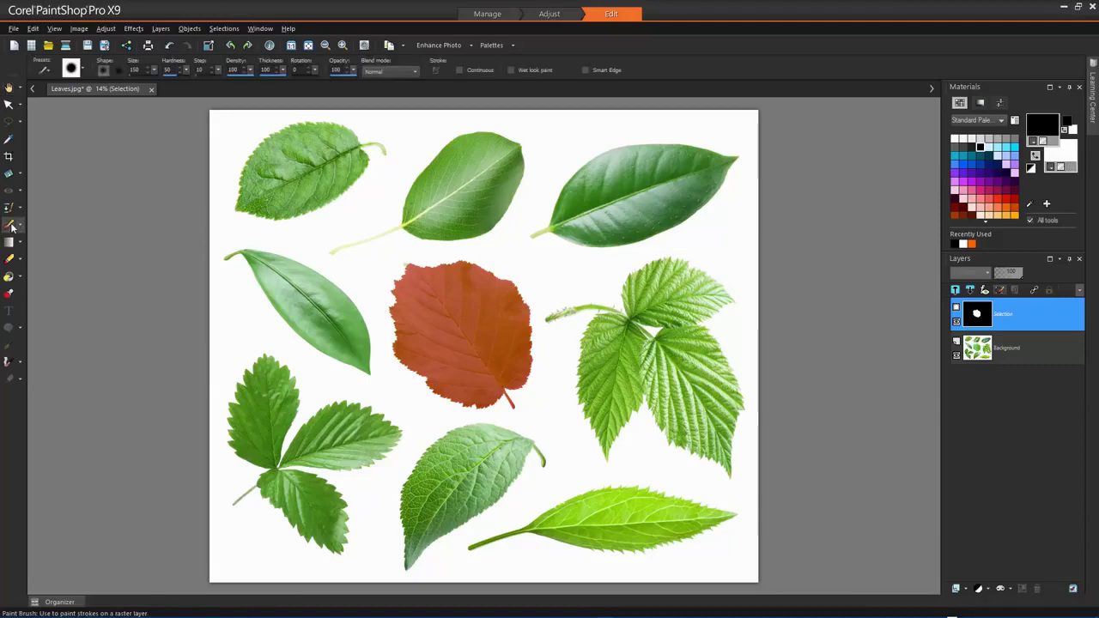
left_click(82, 72)
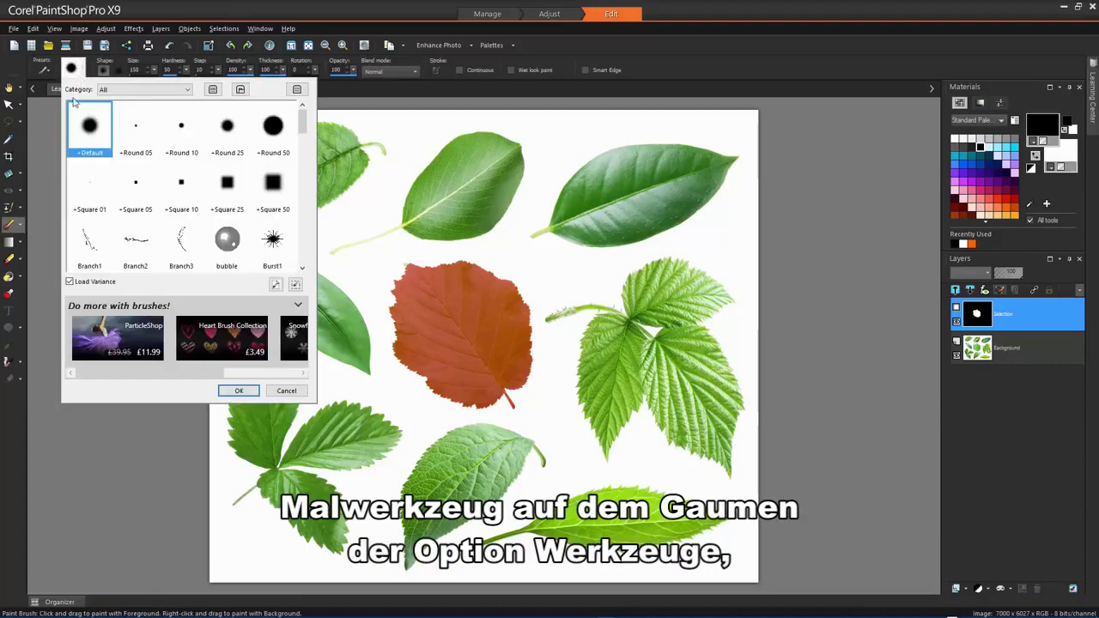
left_click(271, 127)
left_click(235, 392)
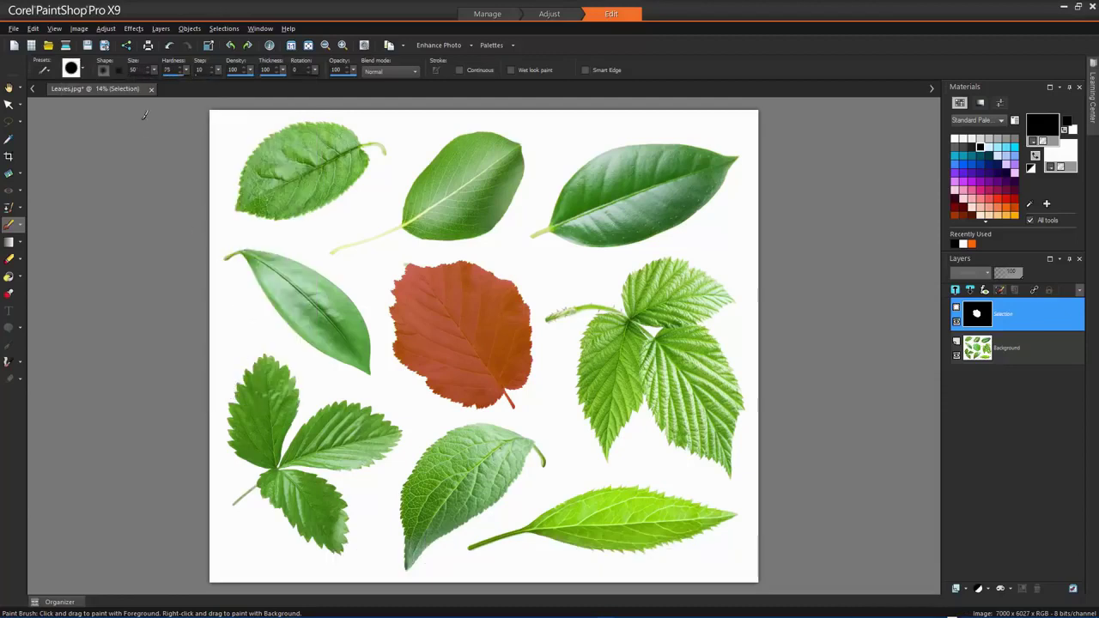
left_click(155, 74)
left_click(167, 76)
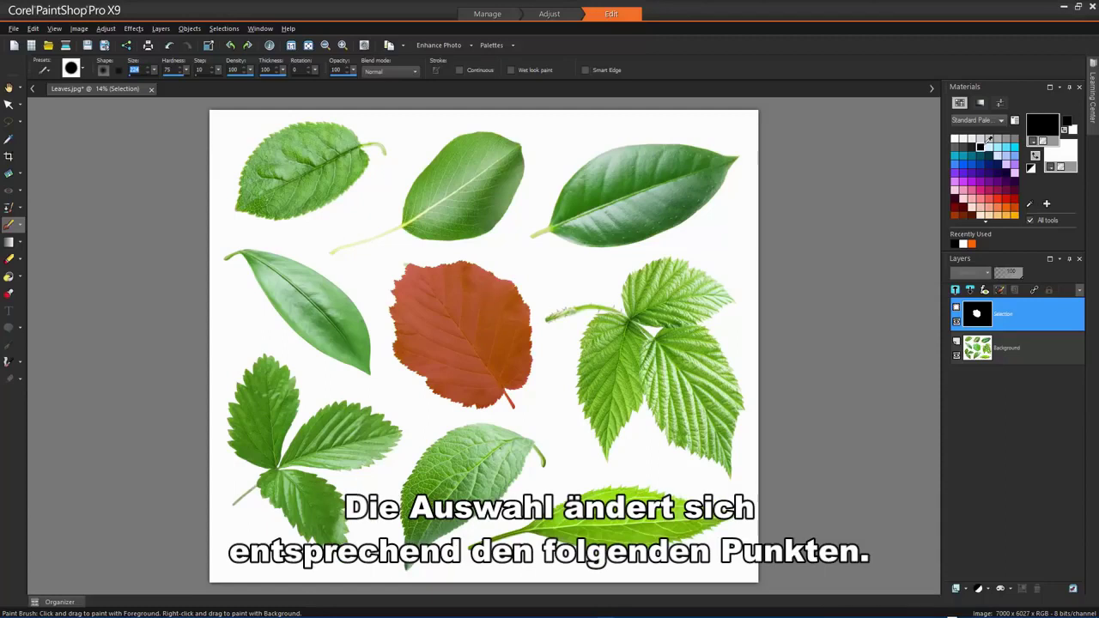
- Paint white along the leaf edge to extend the mask, then exit Edit Selection
left_click(957, 136)
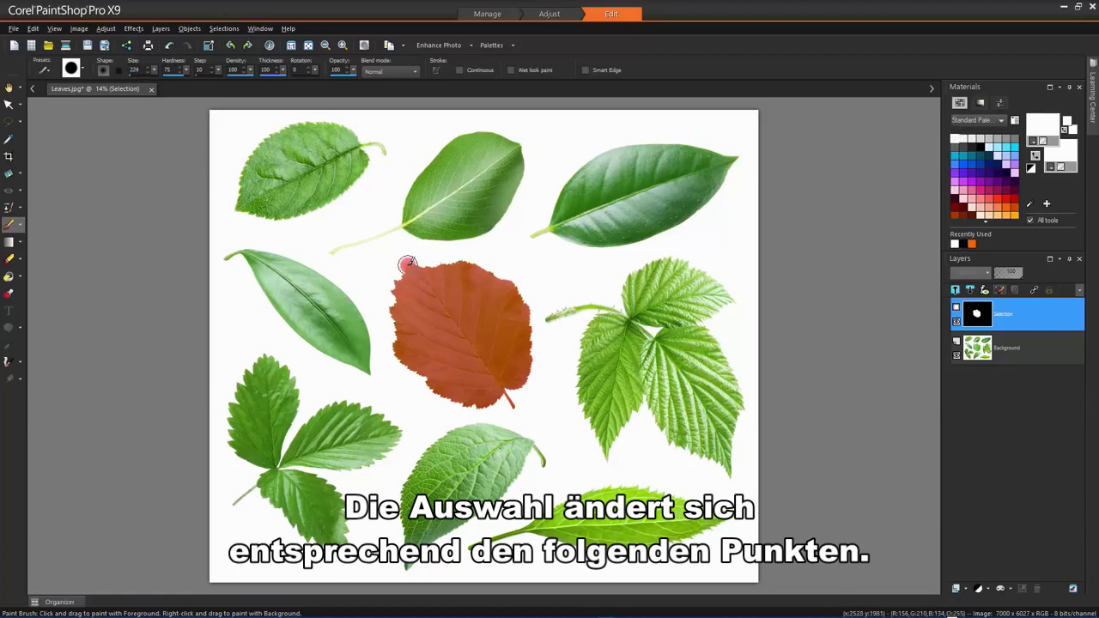
mouse_move(406, 263)
left_mouse_down()
mouse_move(477, 257)
mouse_move(525, 289)
mouse_move(533, 347)
mouse_move(509, 408)
mouse_move(472, 411)
mouse_move(434, 391)
mouse_move(397, 345)
mouse_move(397, 281)
left_mouse_up()
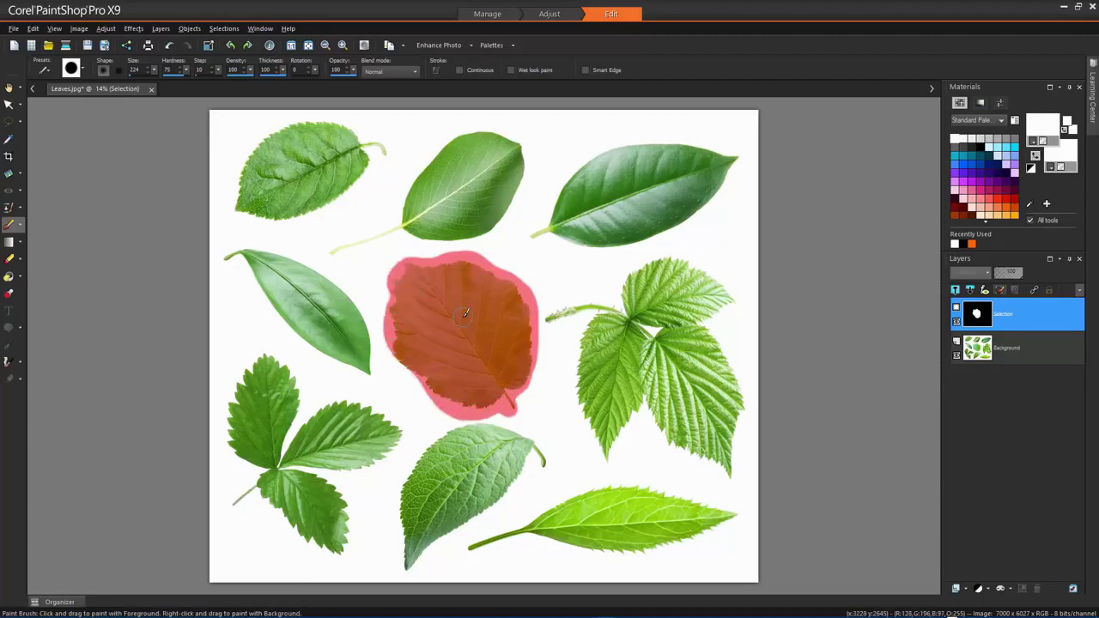
left_click(983, 146)
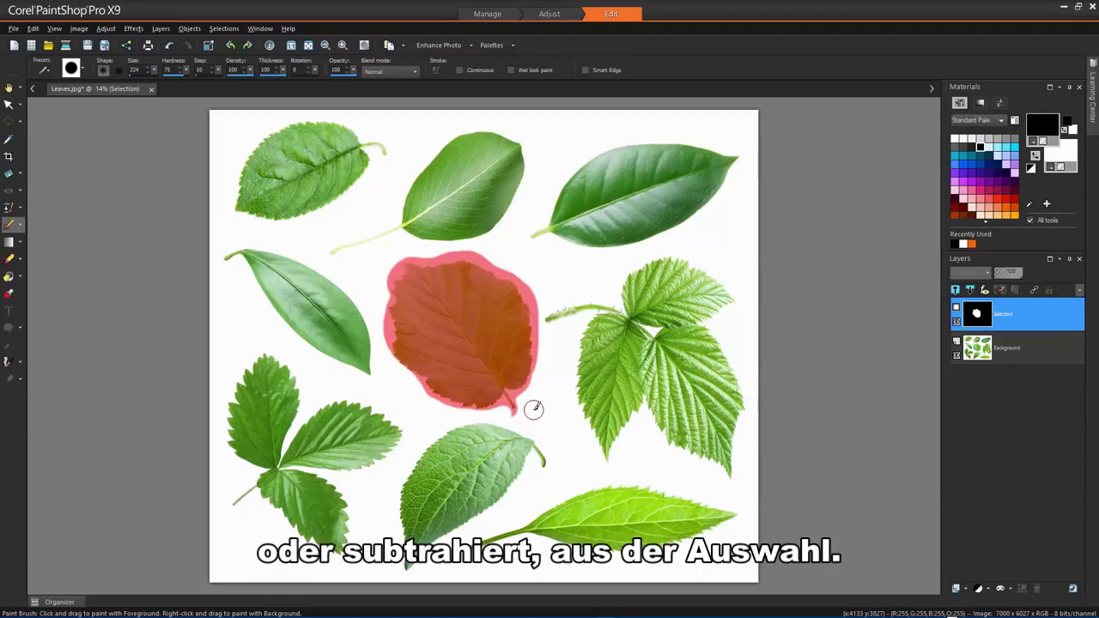
left_click(224, 28)
left_click(247, 190)
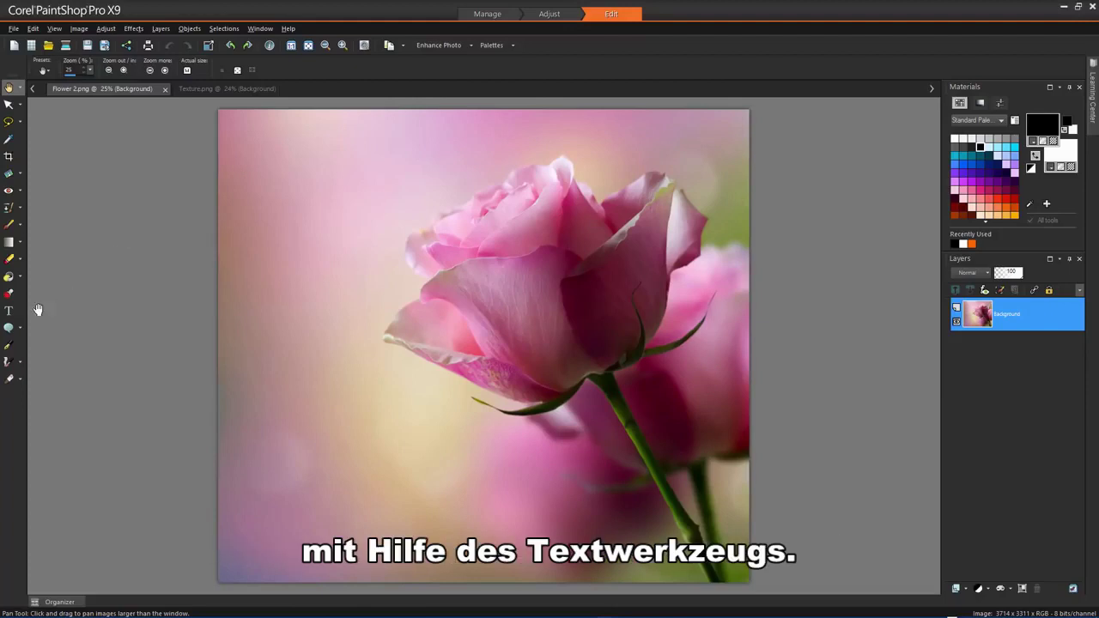
- Create a 'TEXT SELECTION' text-shaped selection at the rose photo's top-left
left_click(9, 313)
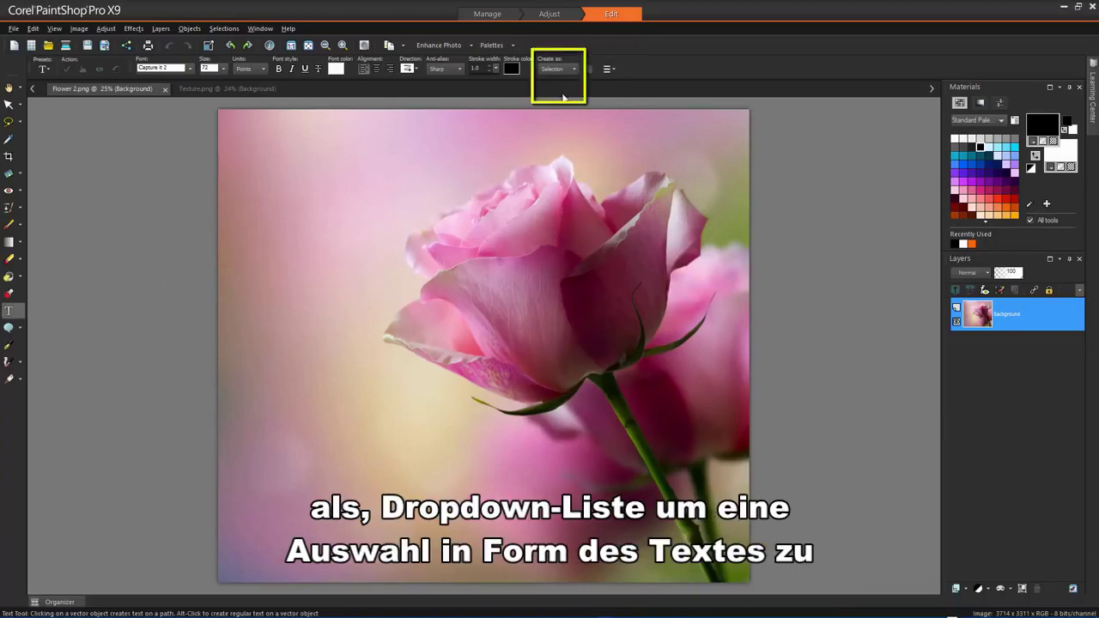
left_click(573, 70)
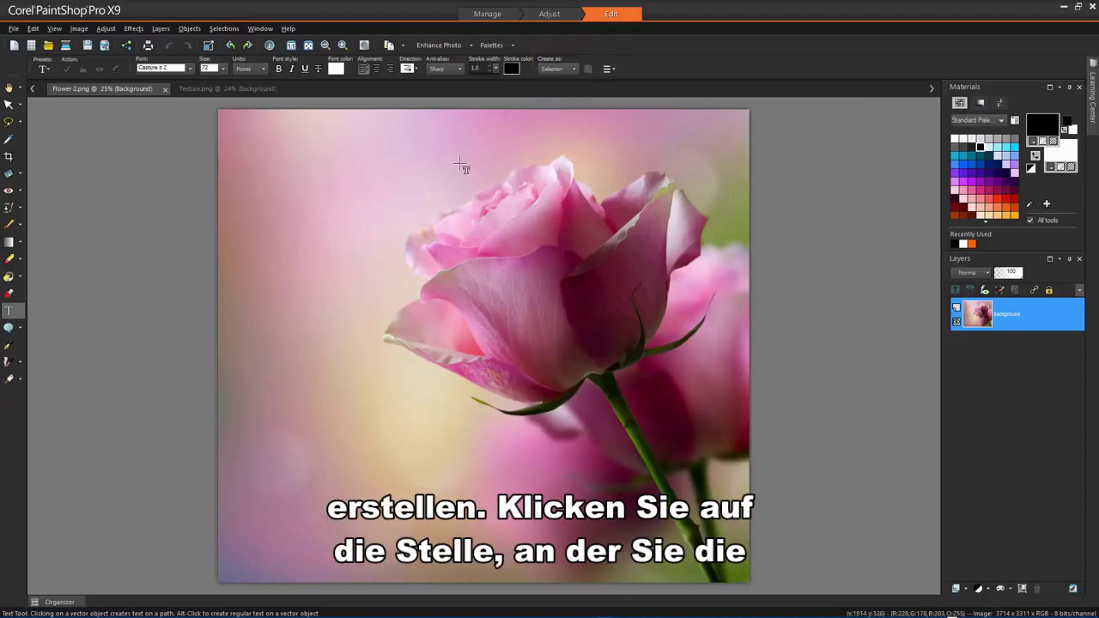
left_click(243, 167)
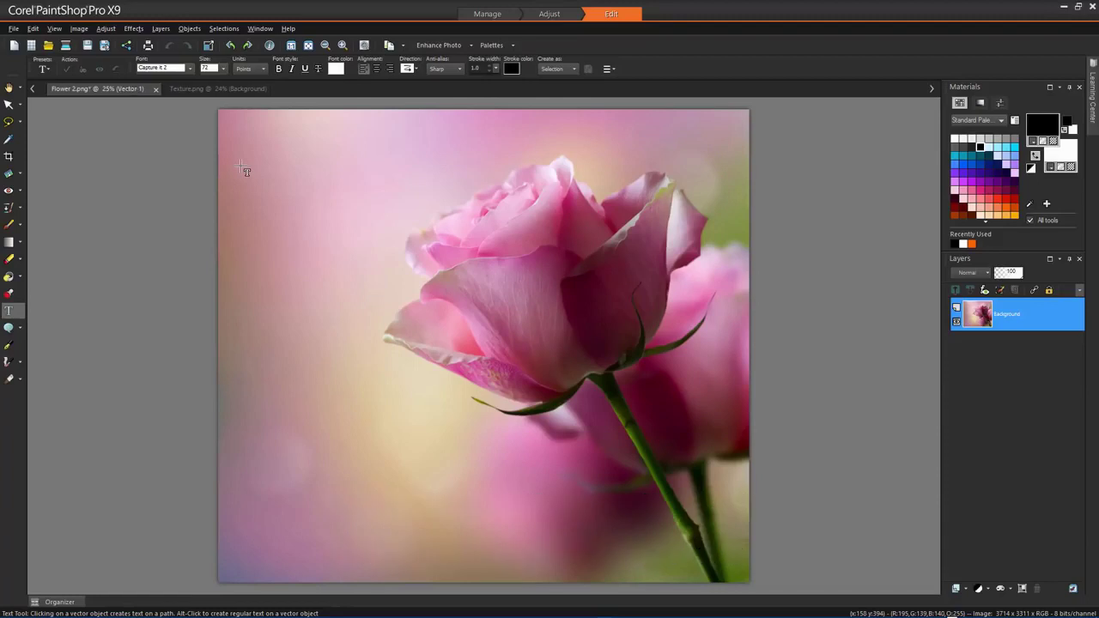
type("TEX")
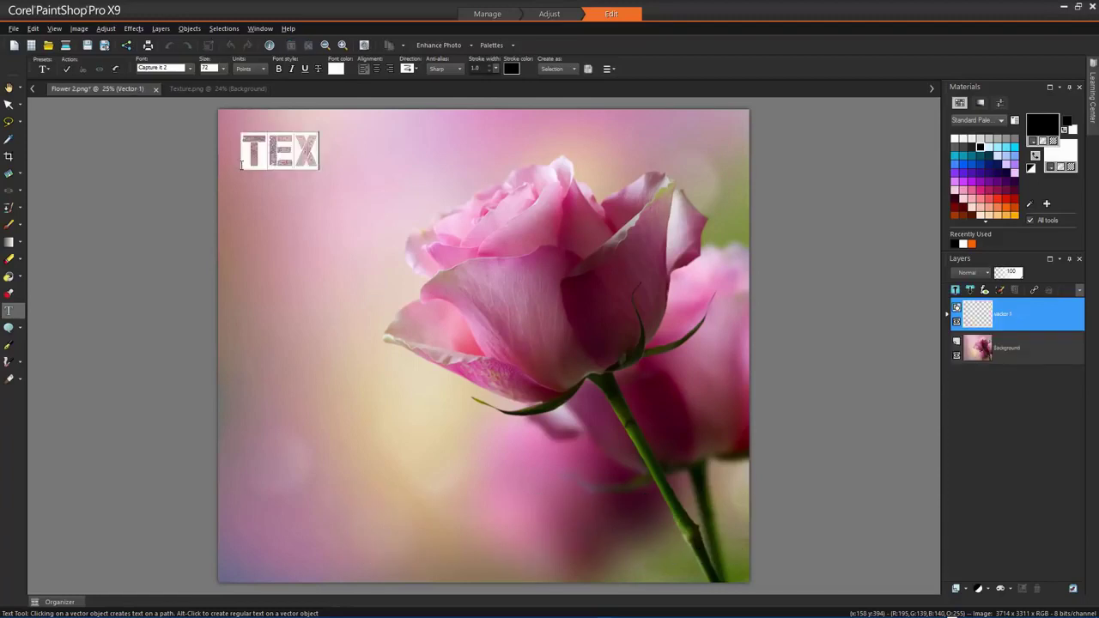
type("T SELECTION")
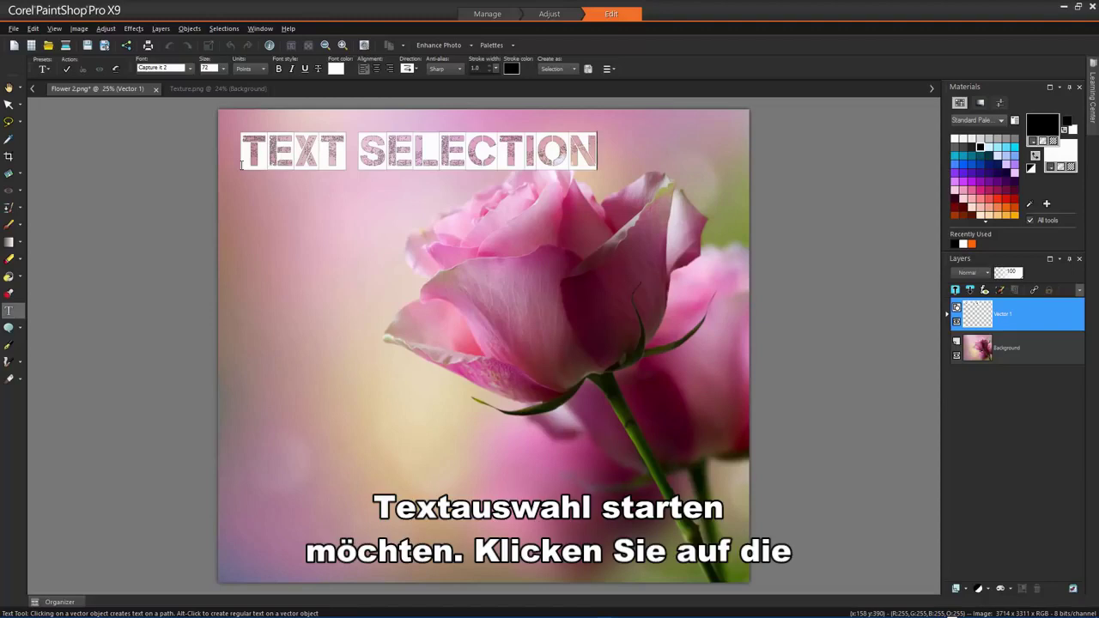
left_click(68, 70)
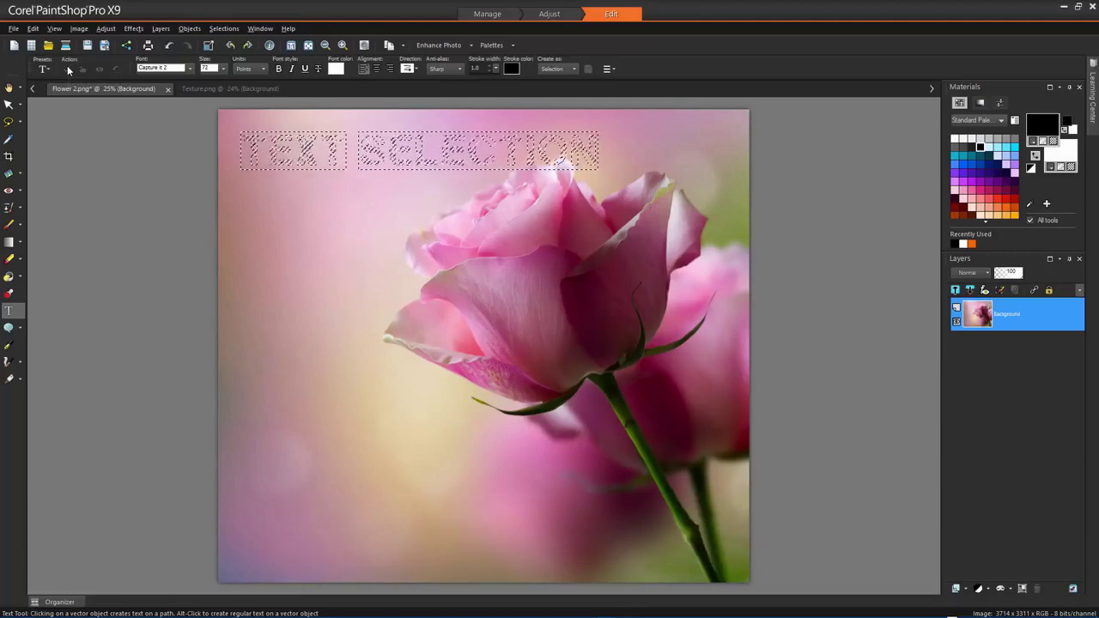
- Copy the Texture.png image
left_click(188, 91)
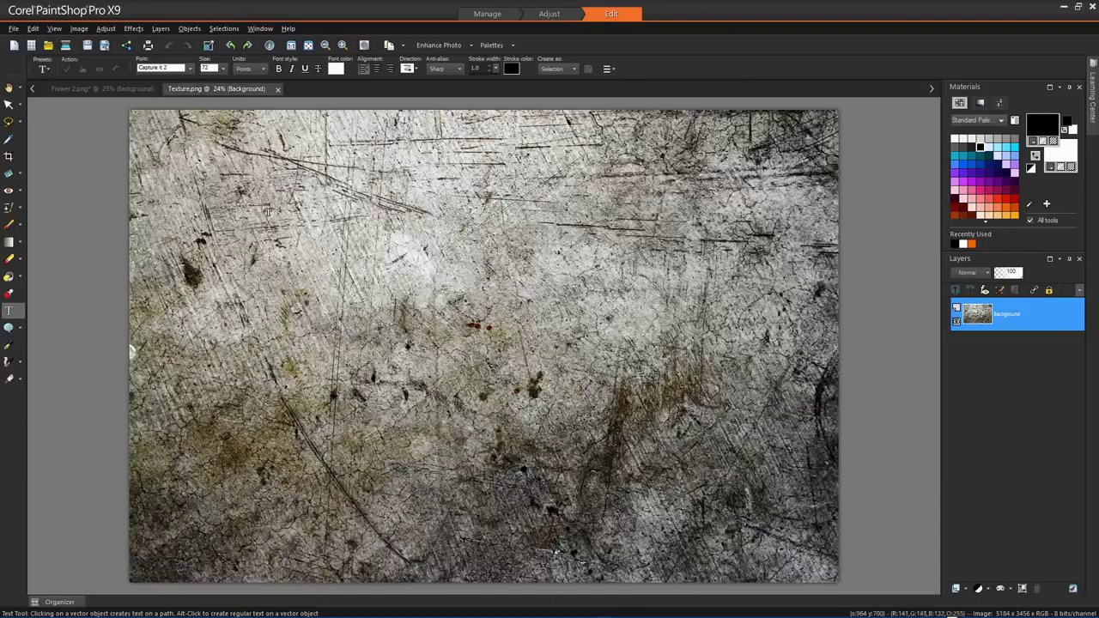
left_click(9, 89)
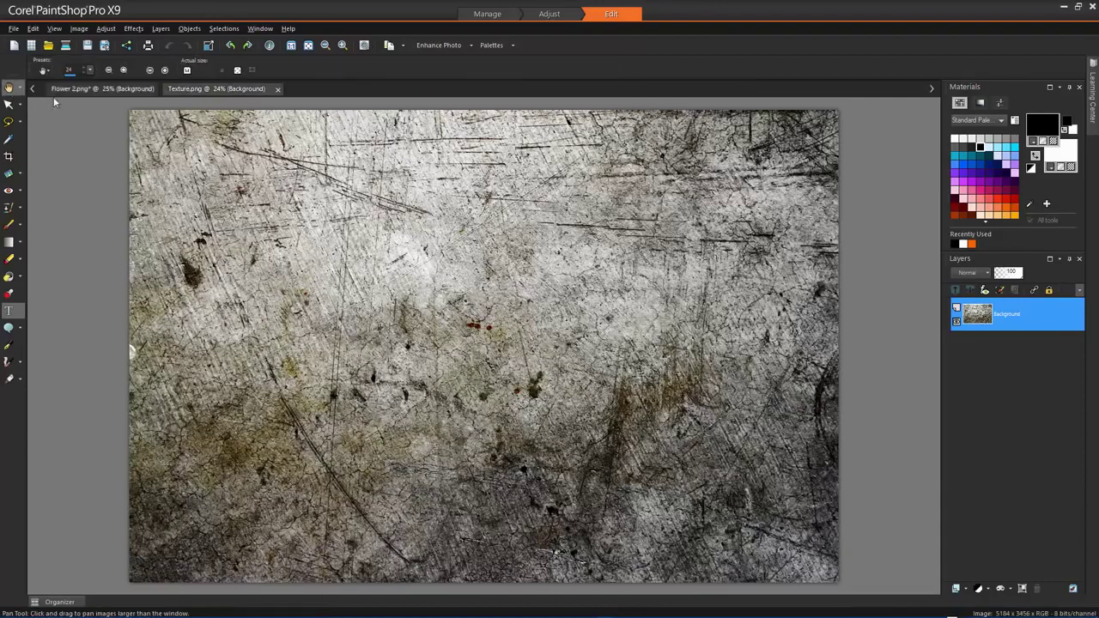
right_click(327, 178)
left_click(357, 201)
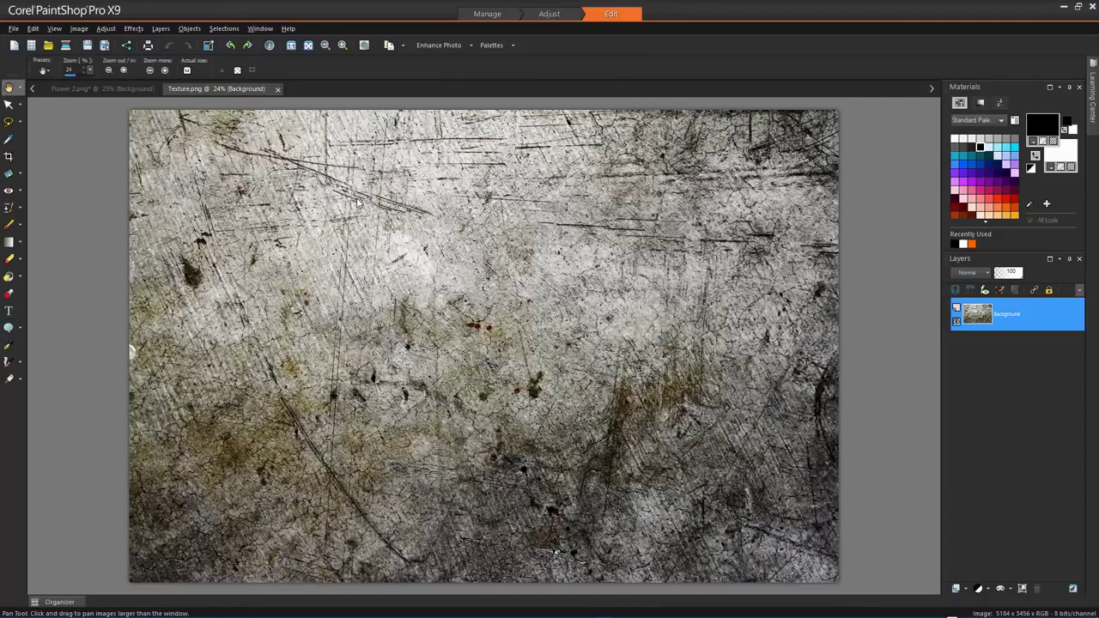
- Paste the texture into the rose's lettering selection on Flower 2.png, then select none
left_click(86, 89)
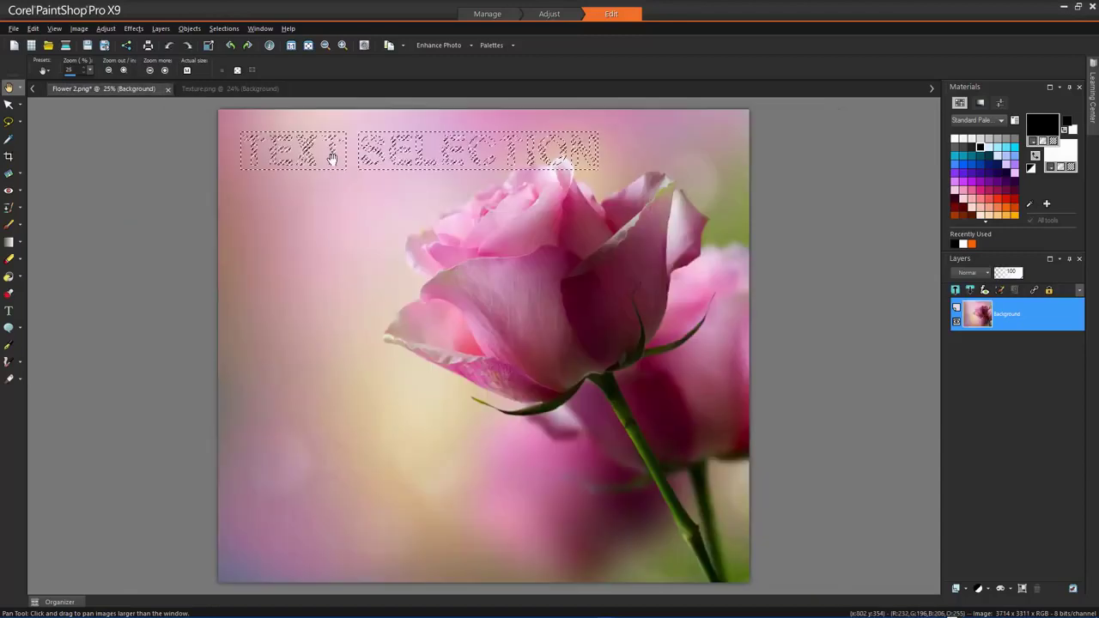
right_click(331, 160)
mouse_move(374, 215)
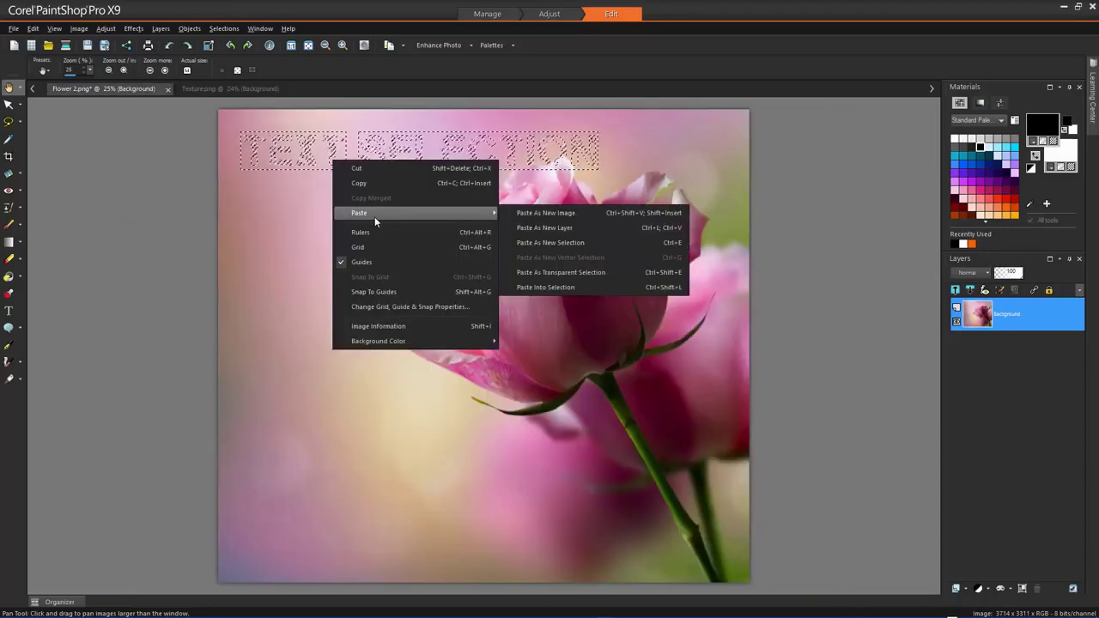
left_click(605, 289)
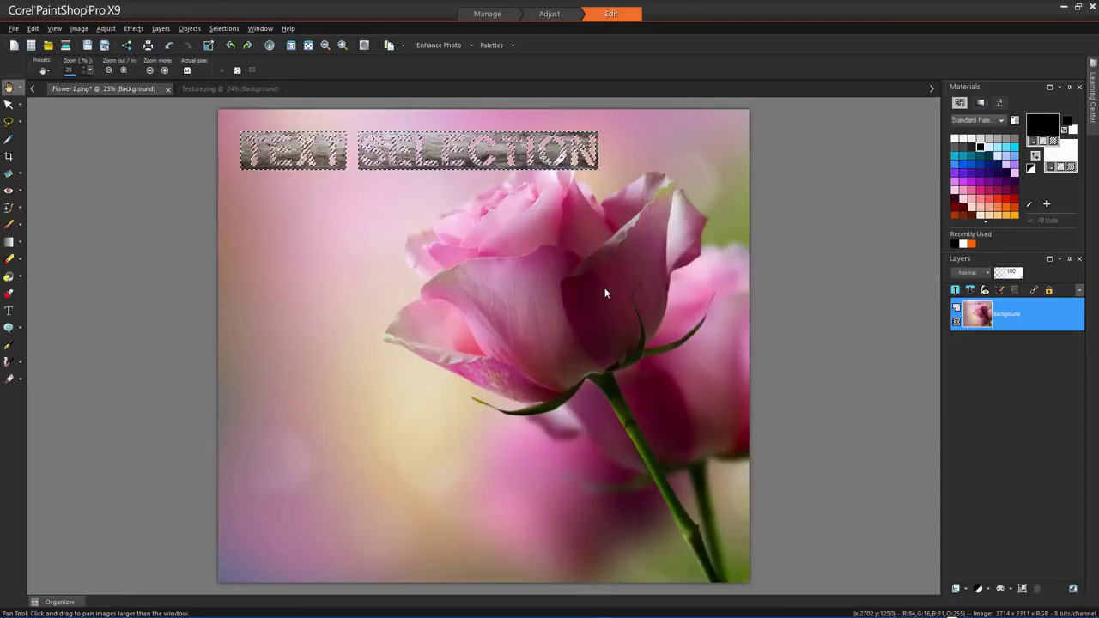
left_click(224, 28)
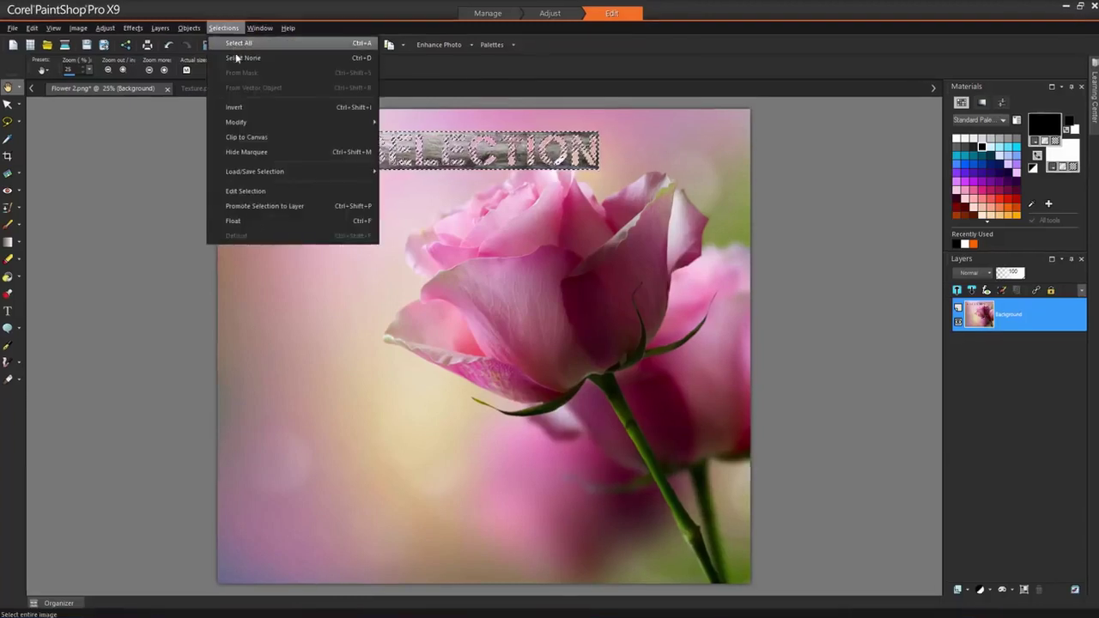
left_click(237, 59)
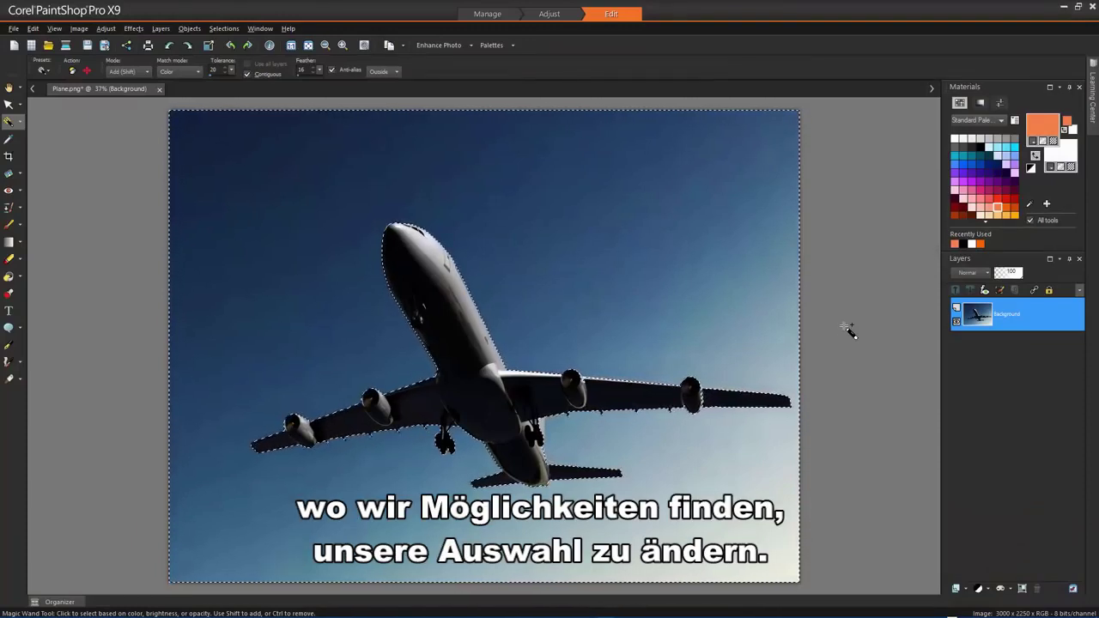
- Hide the sky selection's marquee on the plane photo and choose the Paint Brush
left_click(237, 30)
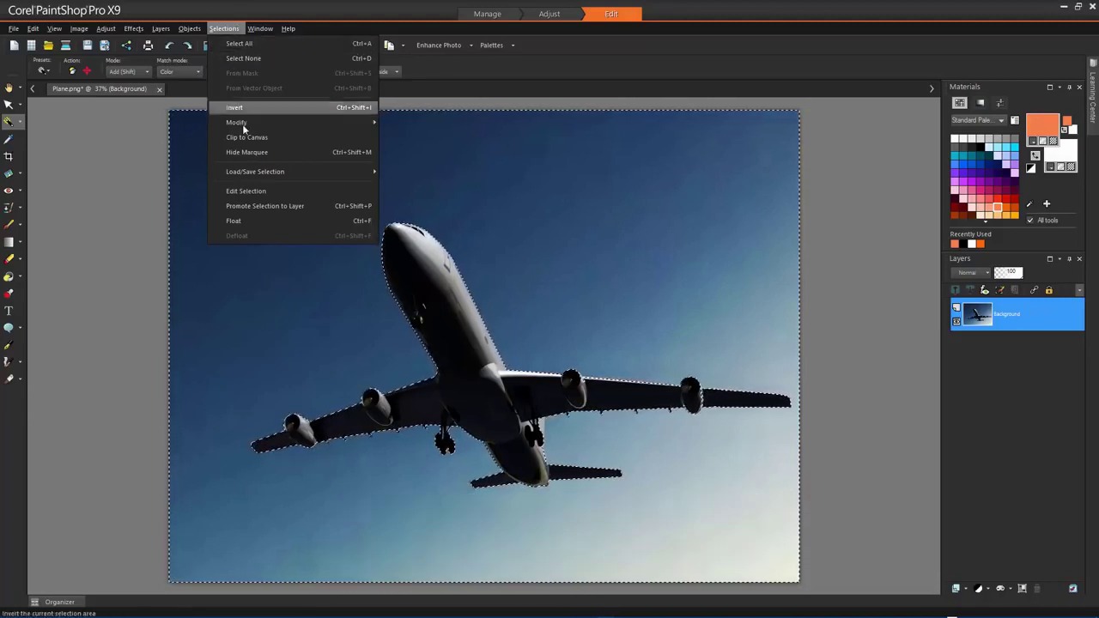
left_click(251, 152)
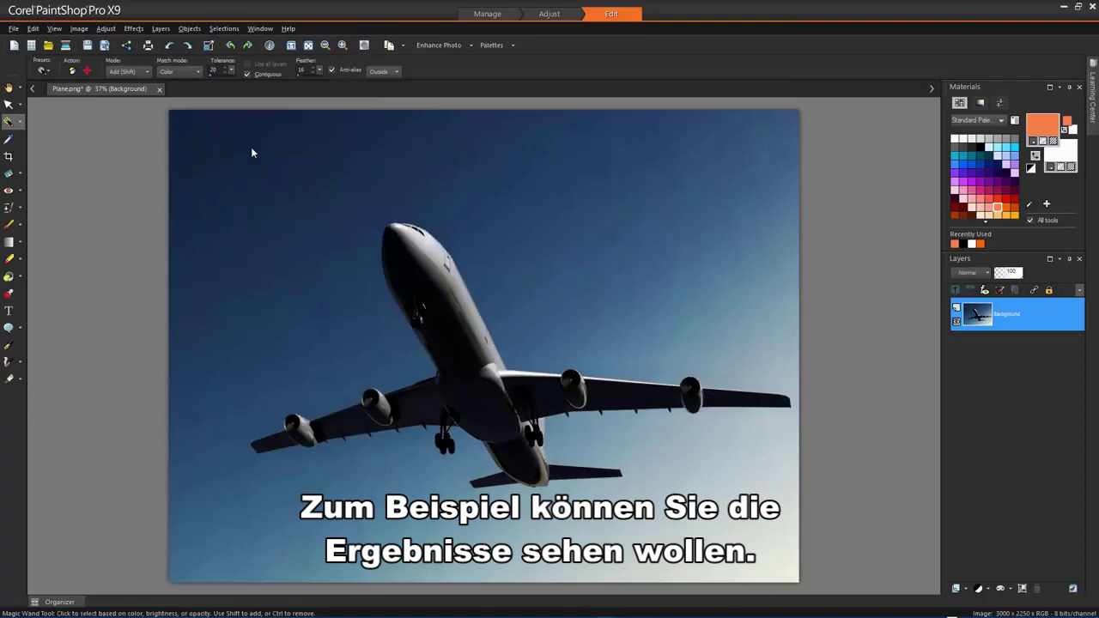
left_click(9, 224)
- Paint orange sky by the plane's nose, then apply an Inside feather of 56
left_click(400, 210)
mouse_move(383, 212)
left_mouse_down()
mouse_move(437, 219)
mouse_move(424, 221)
mouse_move(475, 281)
left_mouse_up()
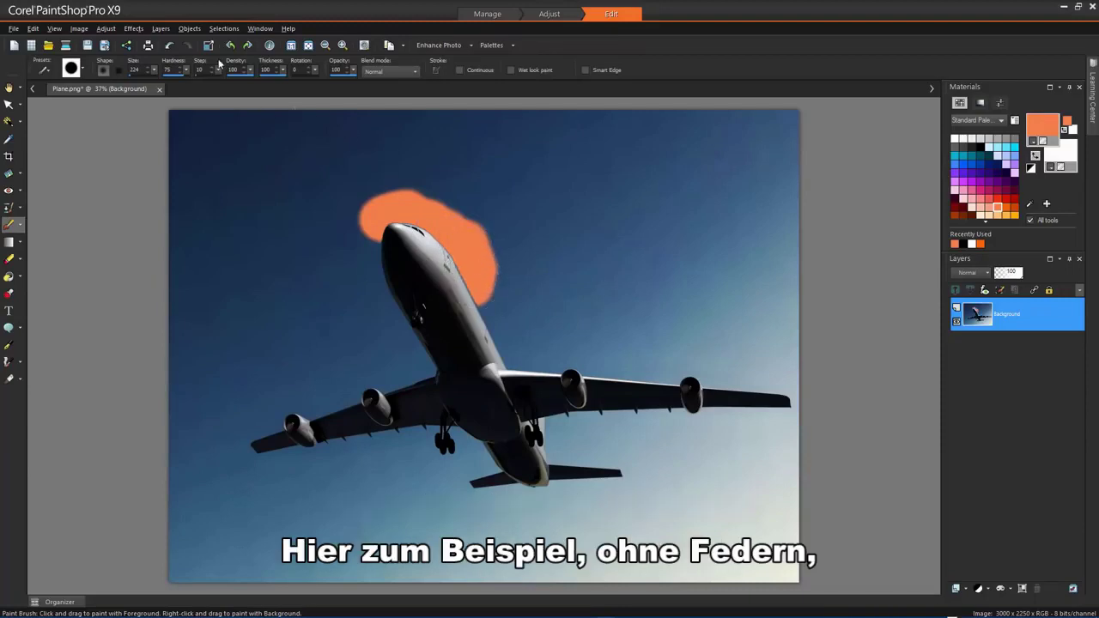
left_click(217, 29)
mouse_move(250, 123)
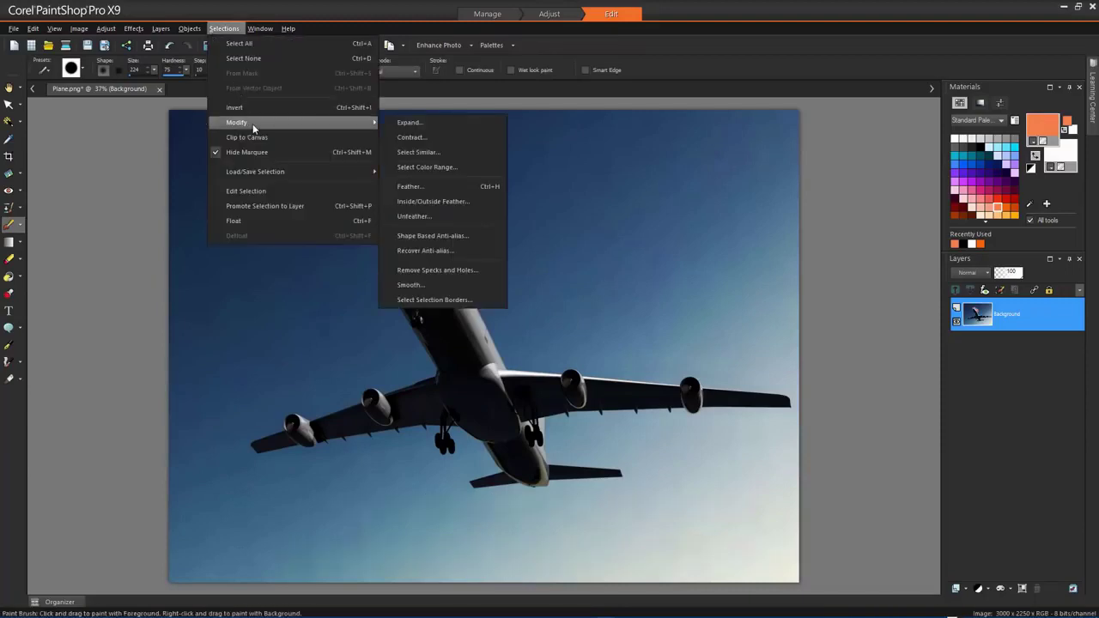
left_click(455, 202)
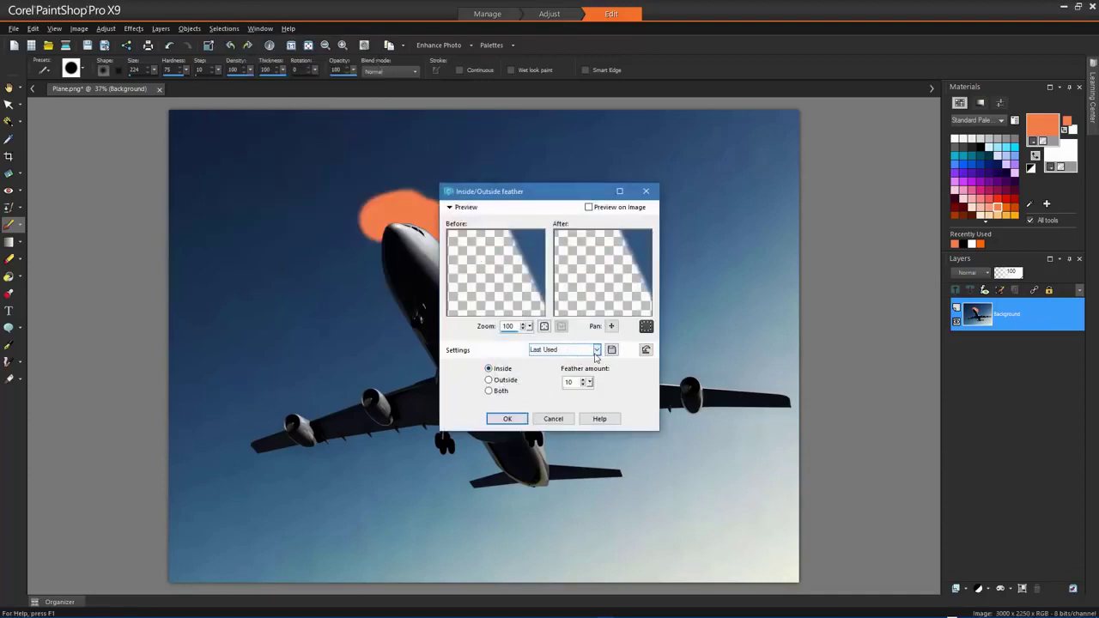
left_click_drag(592, 387, 605, 388)
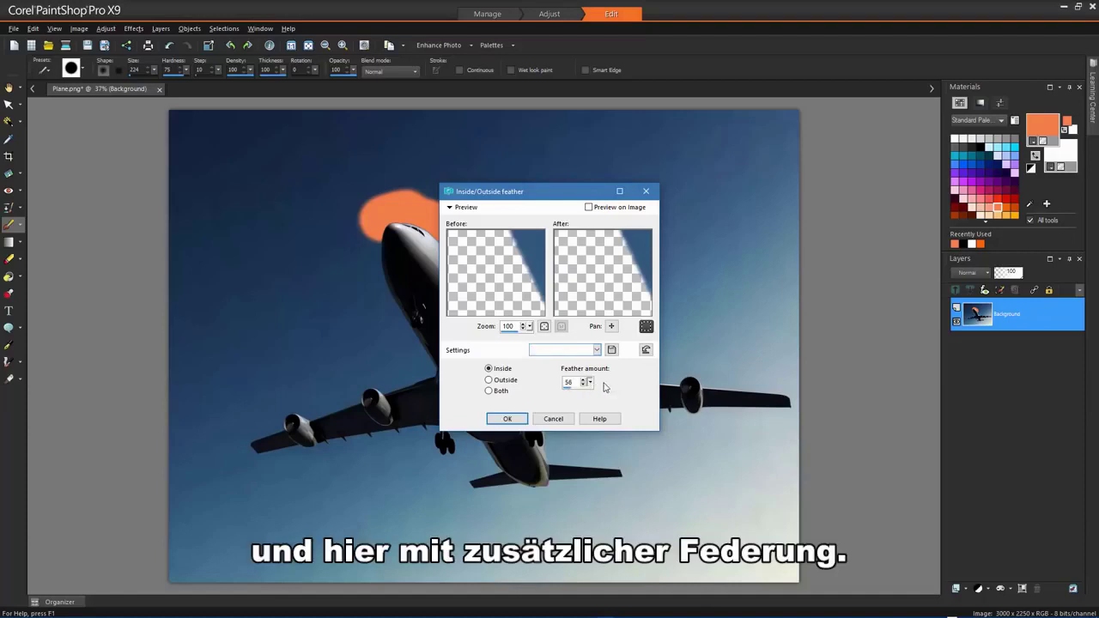
left_click(508, 419)
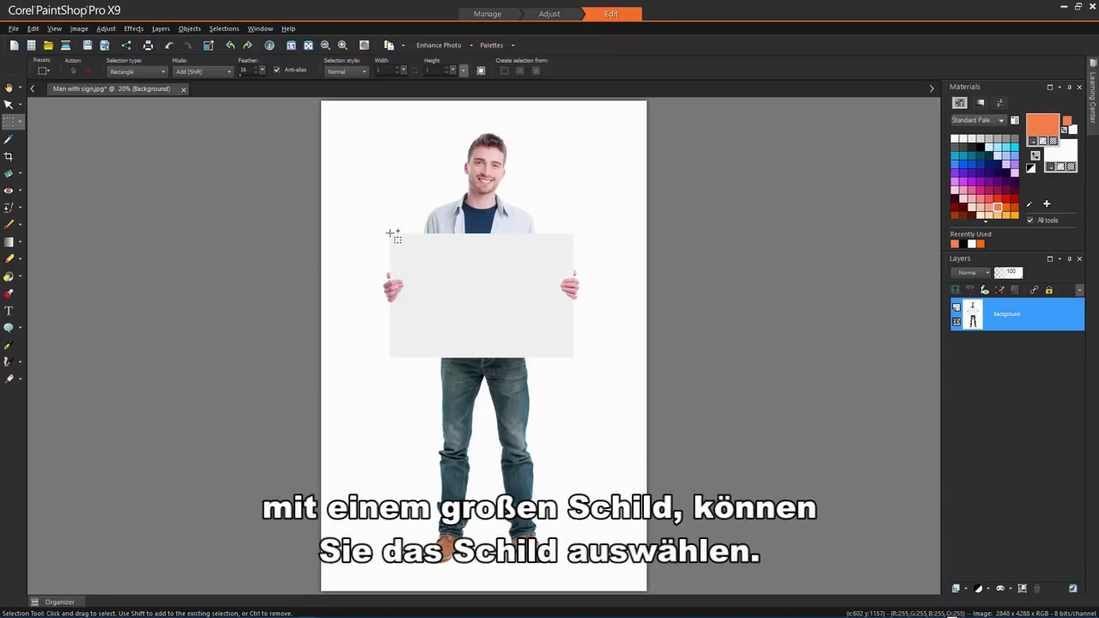
- Rectangle-select the sign, Smart Selection Brush the man head to shoes, then set Remove mode
left_click_drag(391, 233, 573, 355)
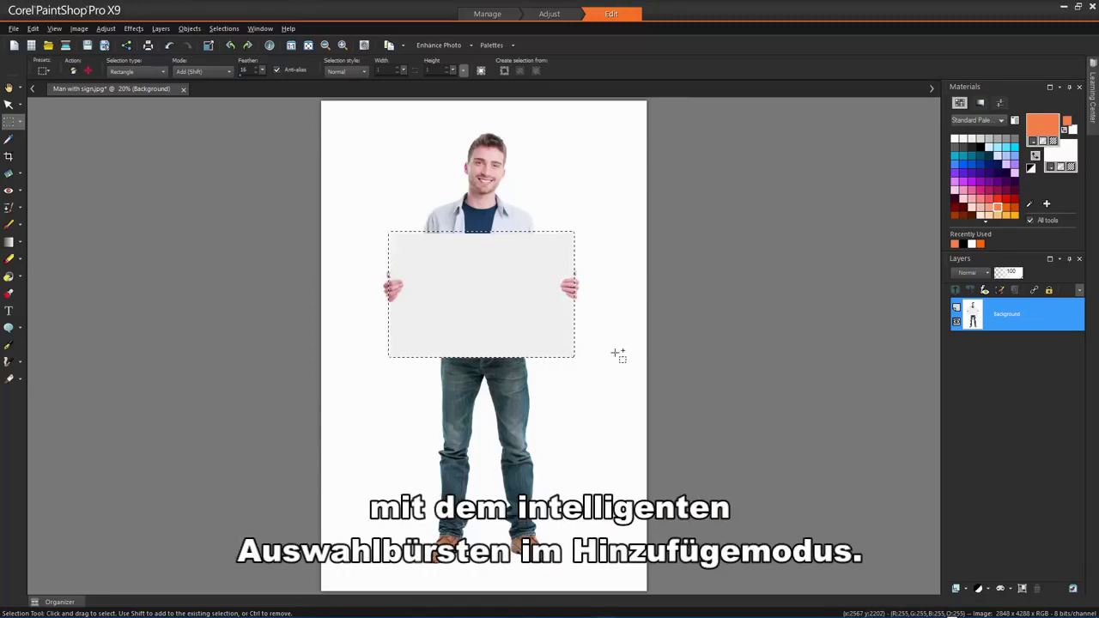
left_click(20, 122)
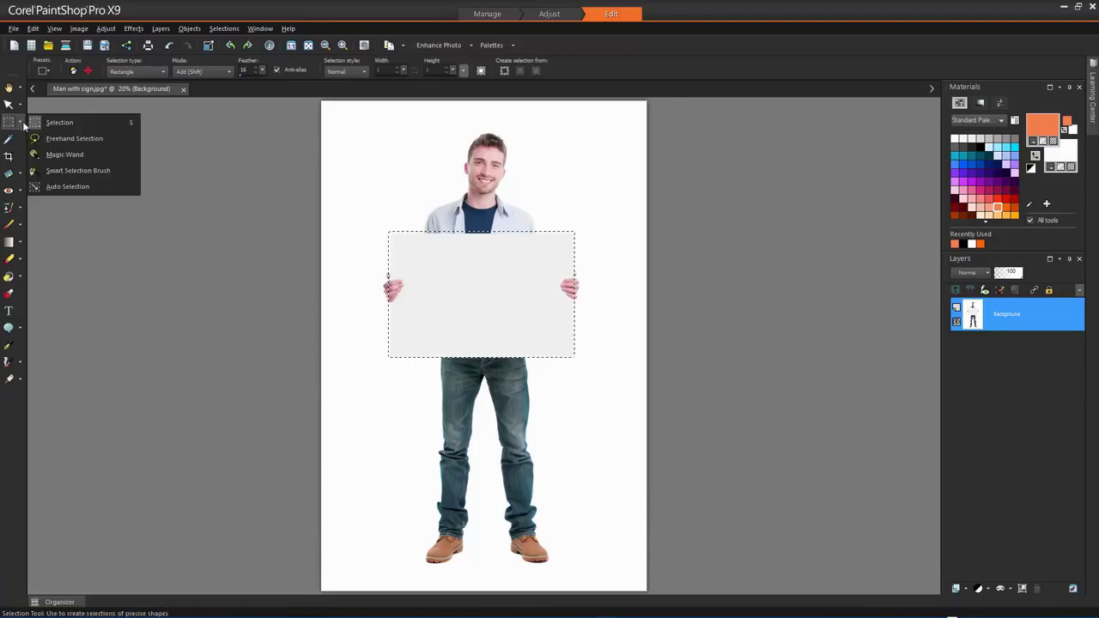
left_click(55, 173)
mouse_move(515, 238)
left_mouse_down()
mouse_move(489, 205)
mouse_move(498, 170)
left_mouse_up()
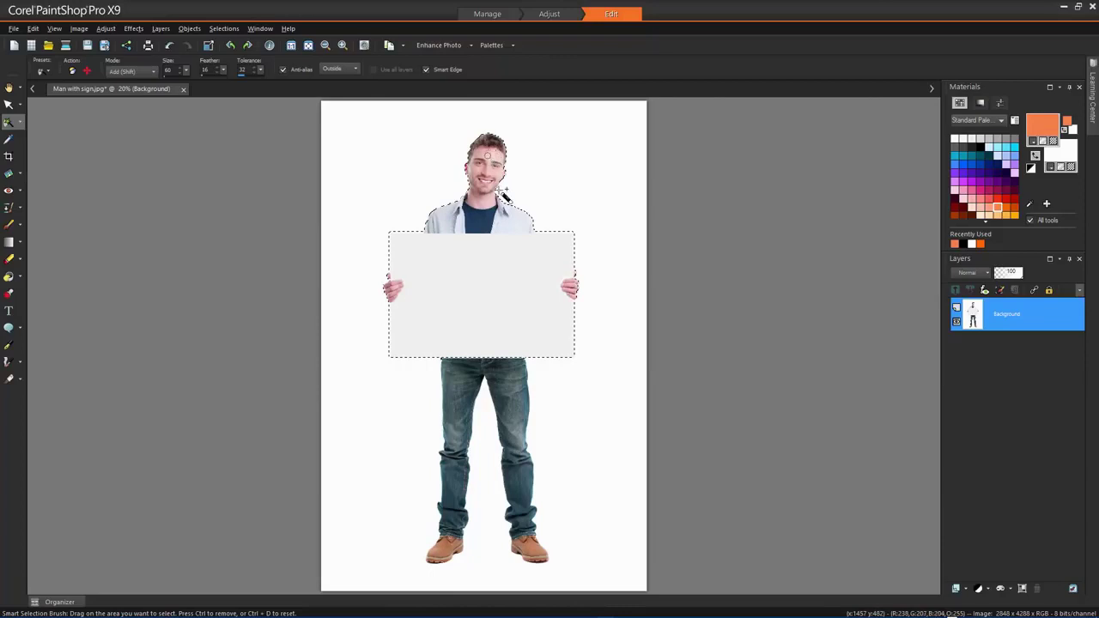
mouse_move(455, 357)
left_mouse_down()
mouse_move(475, 415)
mouse_move(460, 422)
mouse_move(459, 550)
left_mouse_up()
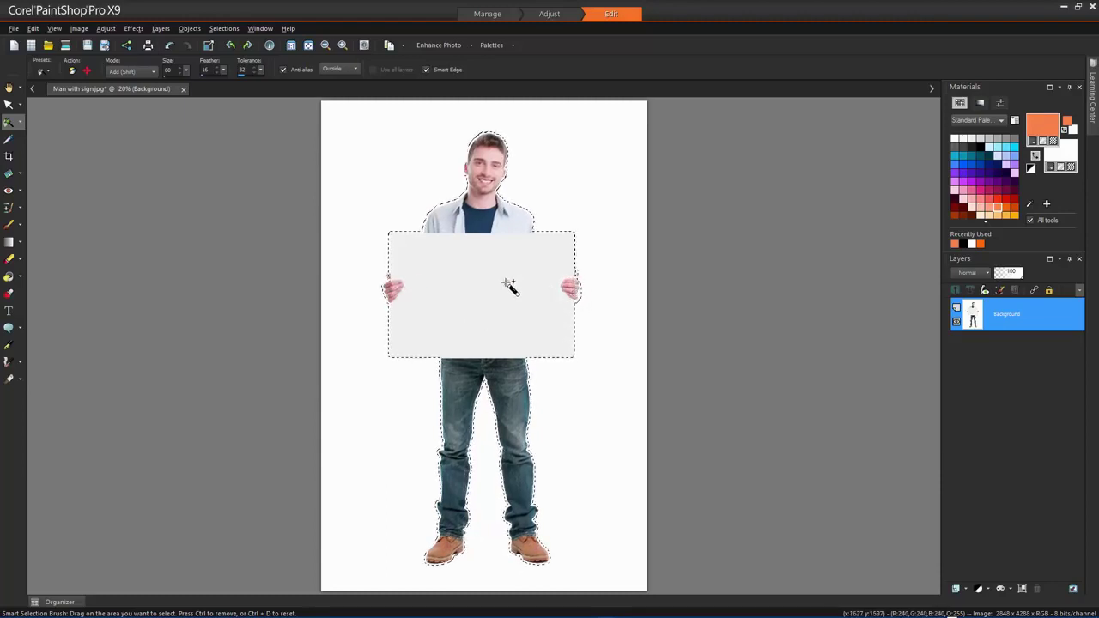
left_click(151, 72)
key("ctrl")
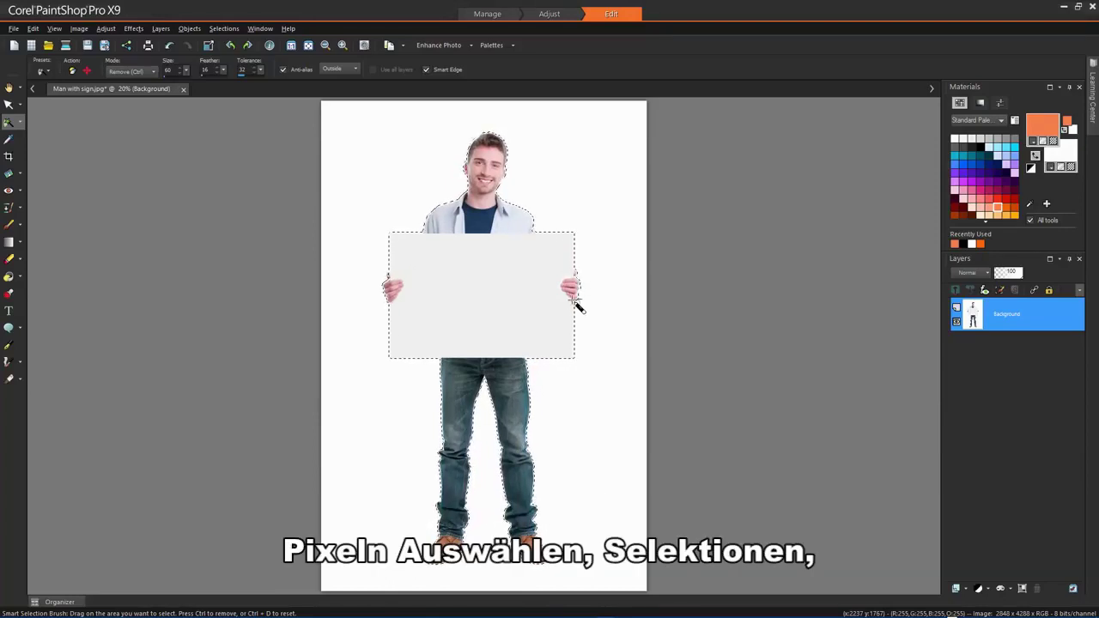
- Expand the selection around the man and sign by 31 pixels
left_click(224, 29)
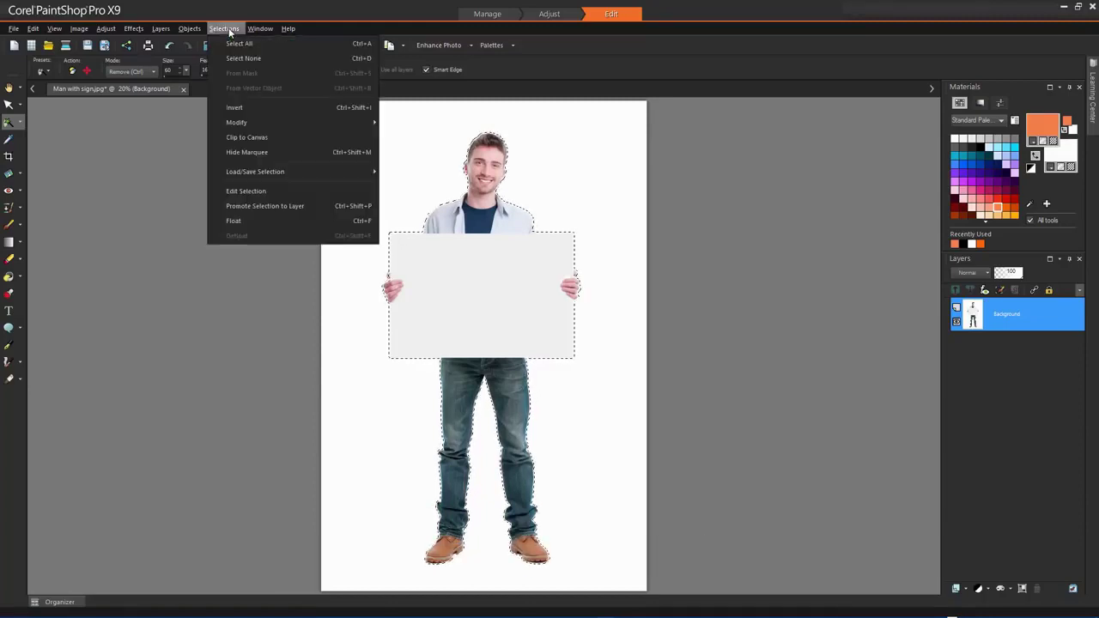
mouse_move(258, 119)
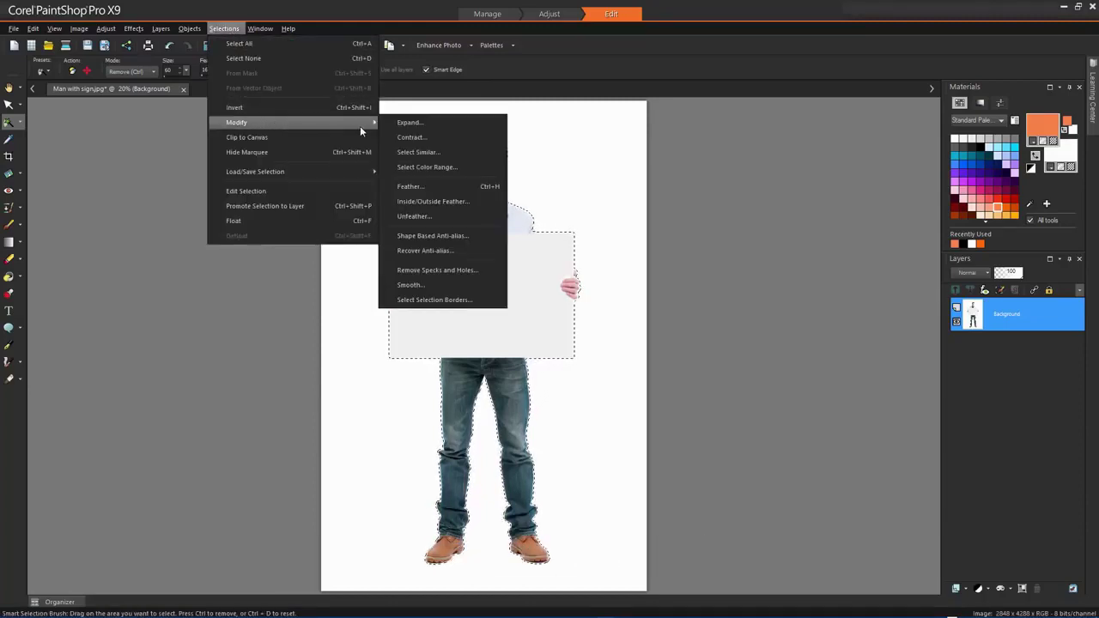
left_click(407, 125)
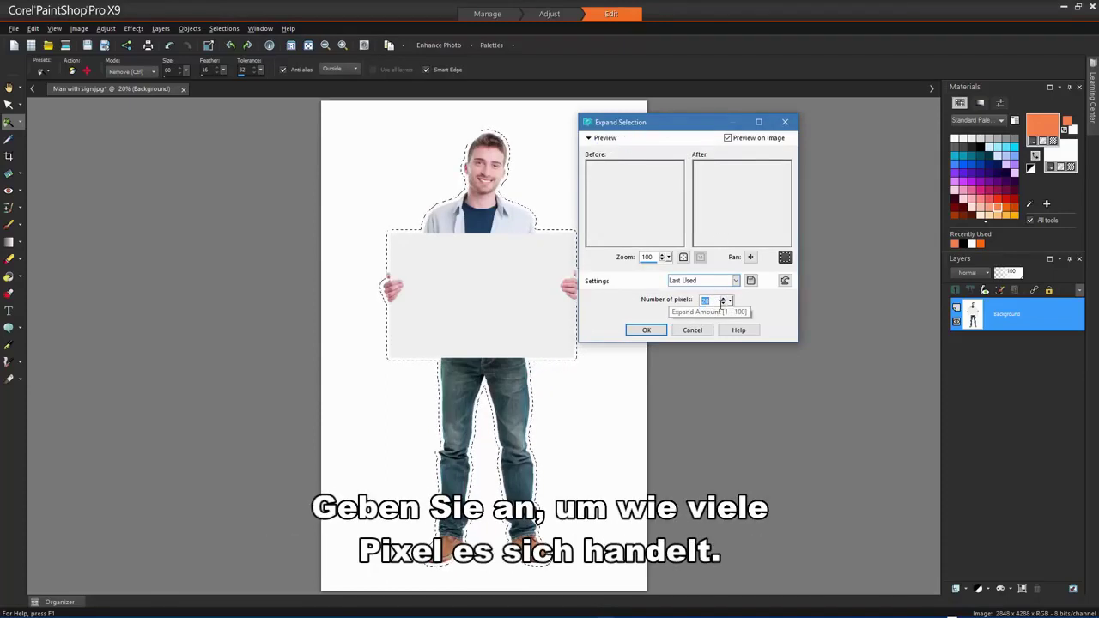
mouse_move(730, 302)
left_mouse_down()
mouse_move(730, 314)
mouse_move(738, 309)
left_mouse_up()
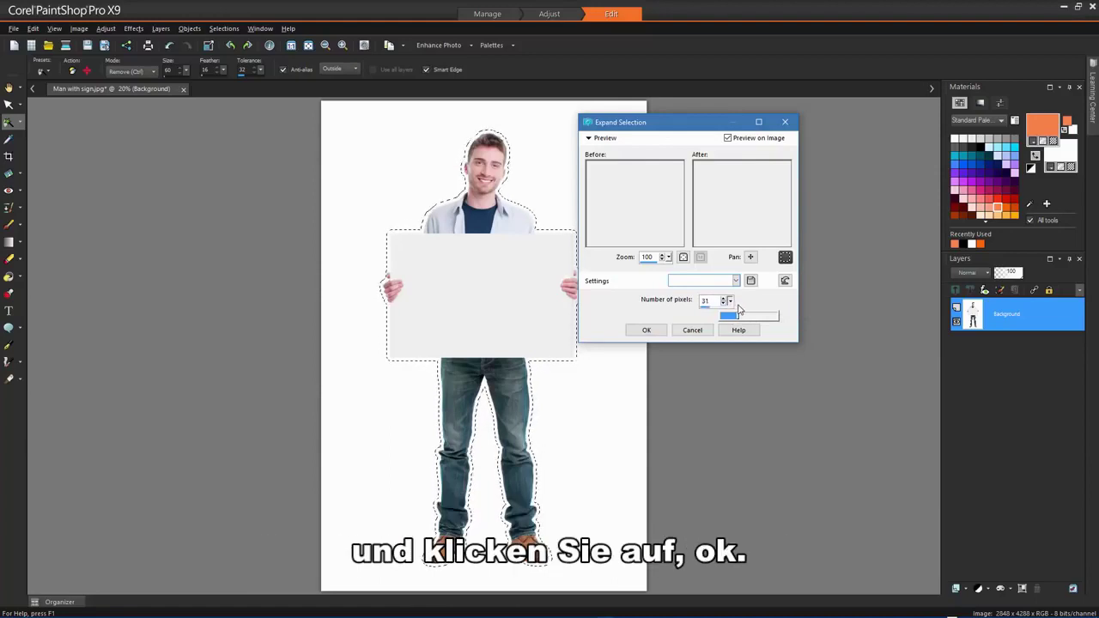
left_click(655, 330)
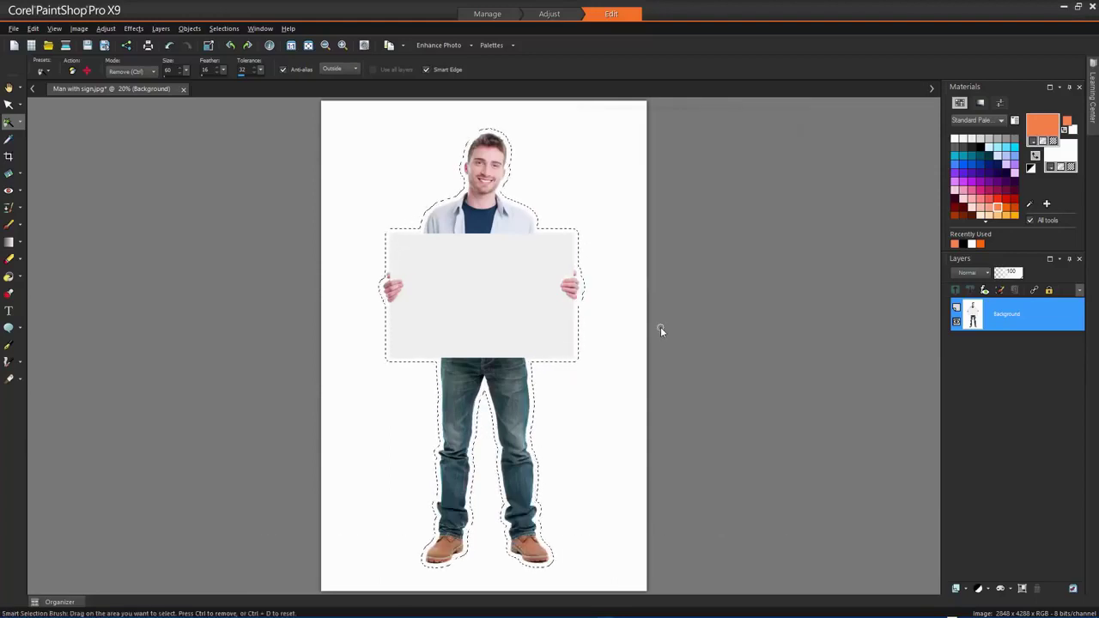
left_click(222, 29)
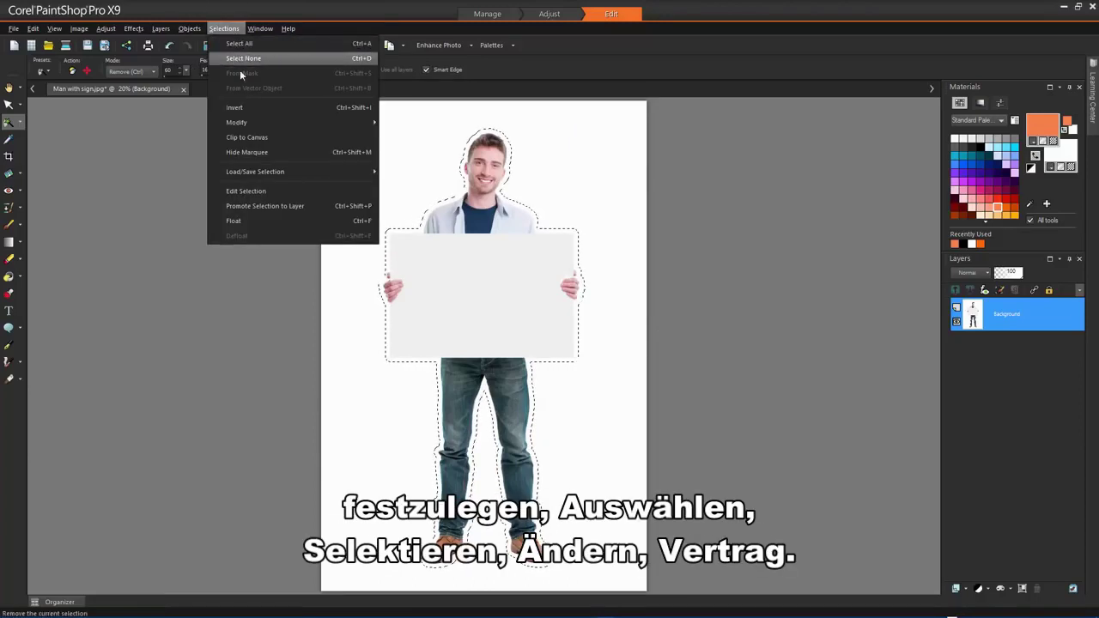
mouse_move(281, 123)
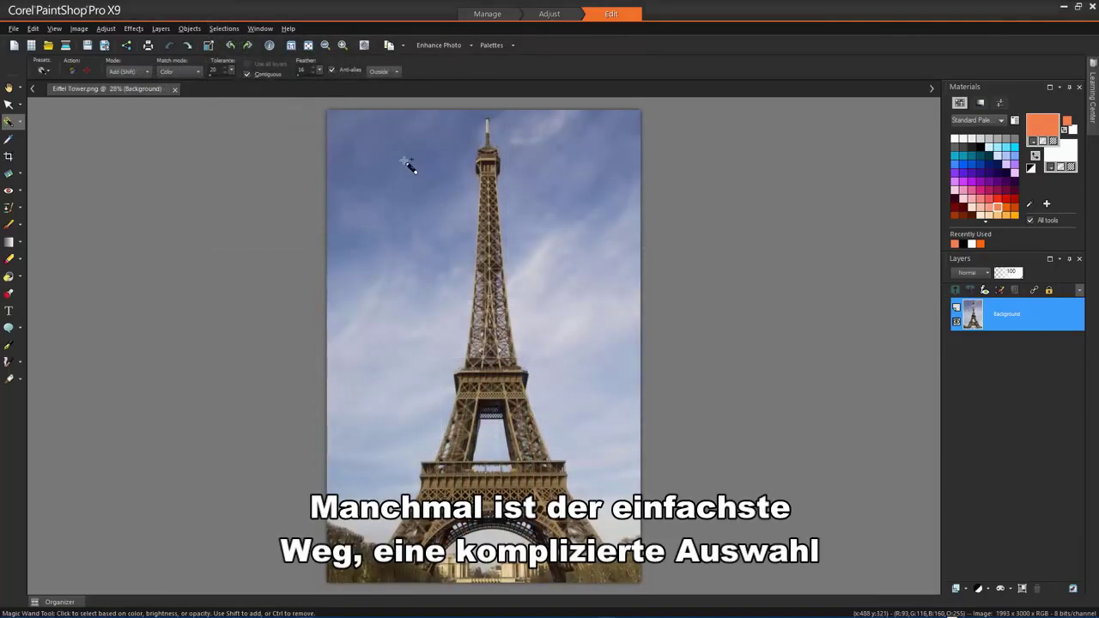
- Magic Wand the two sky areas, then invert the selection to select the Eiffel Tower
left_click(406, 163)
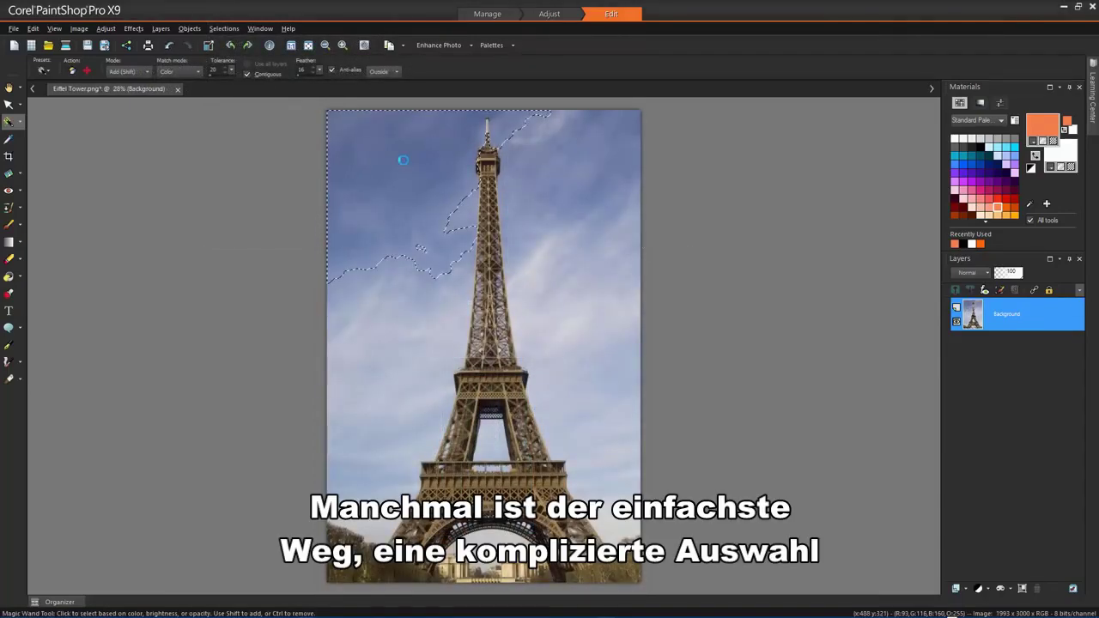
left_click(421, 303)
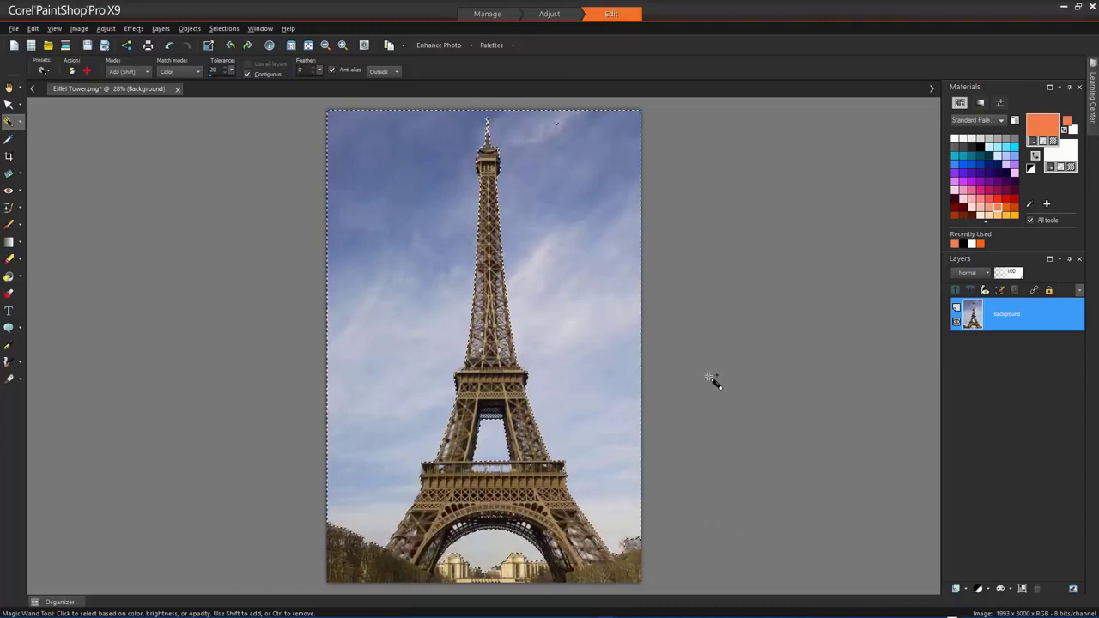
left_click(225, 28)
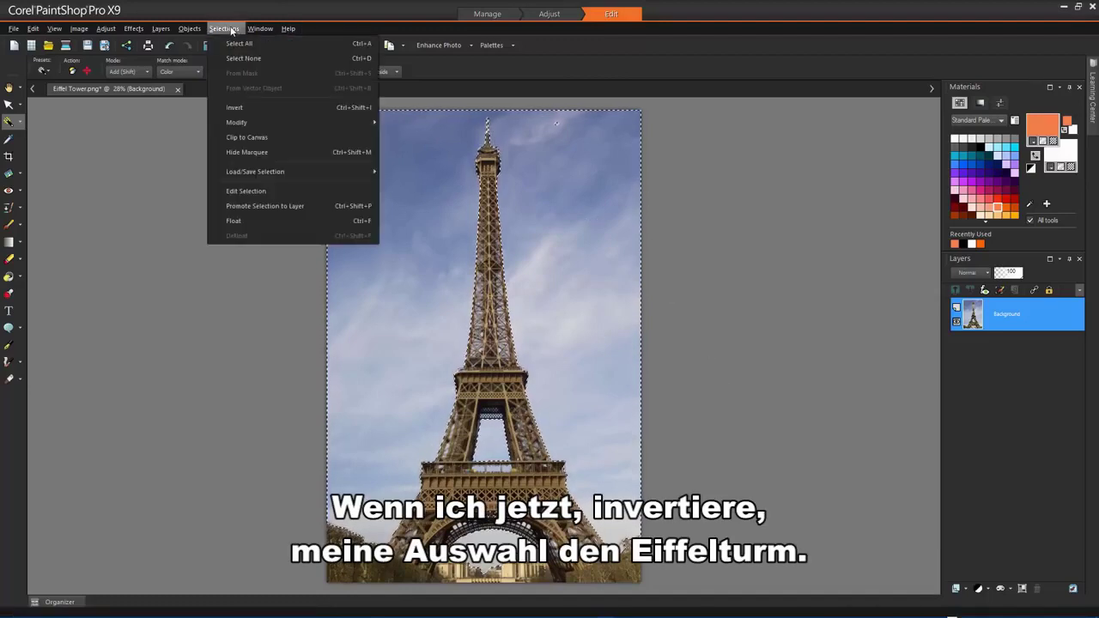
left_click(249, 108)
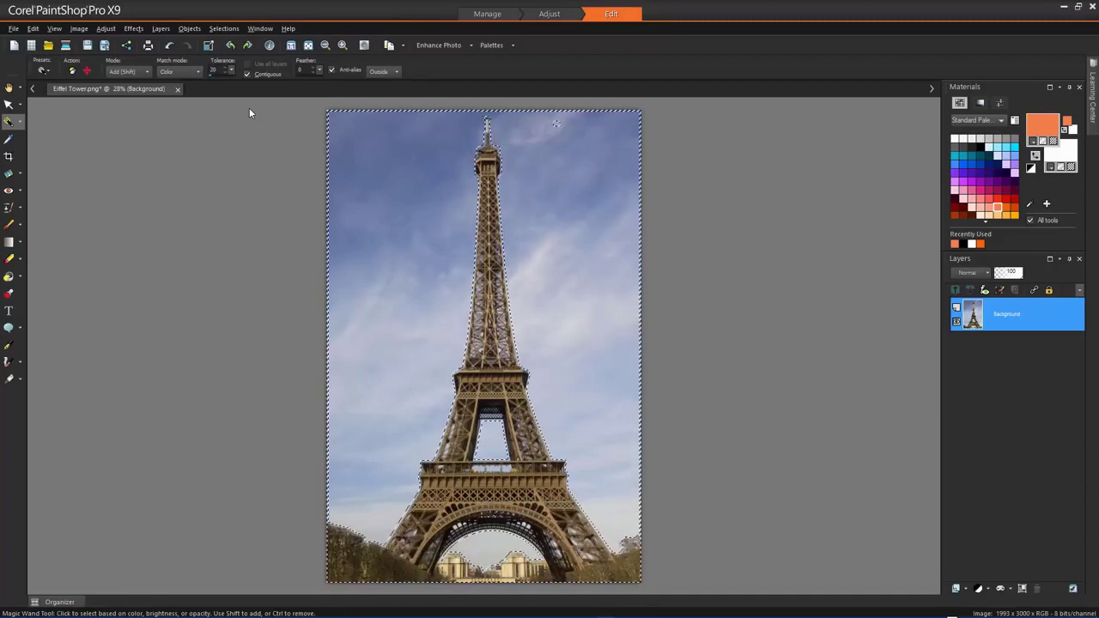
- Apply the Neon Glow artistic effect to the tower, then select none
left_click(134, 31)
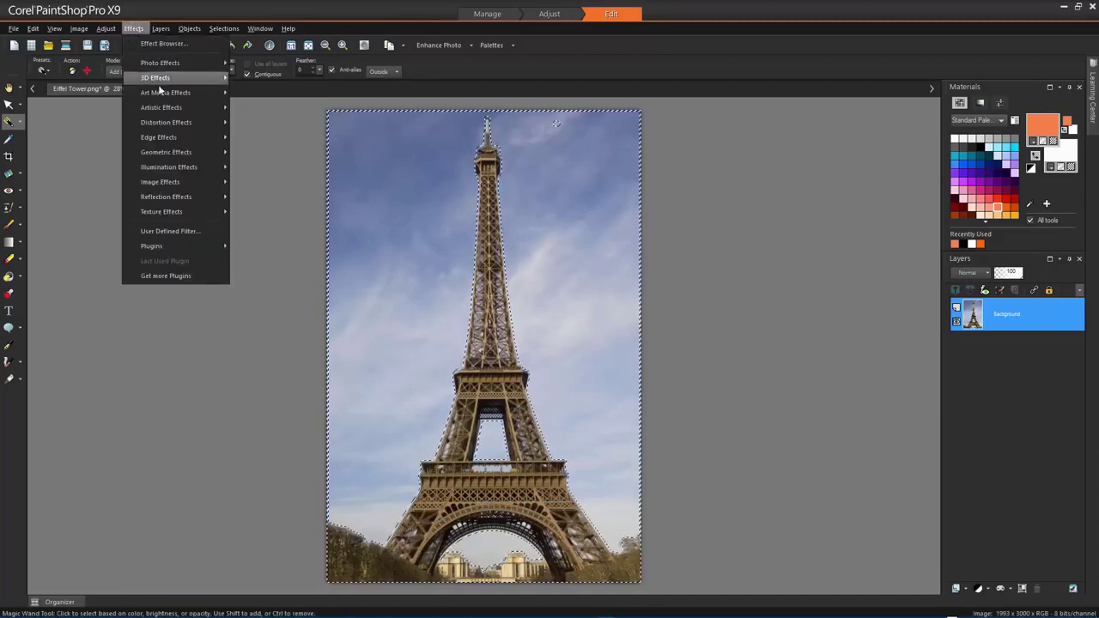
mouse_move(171, 108)
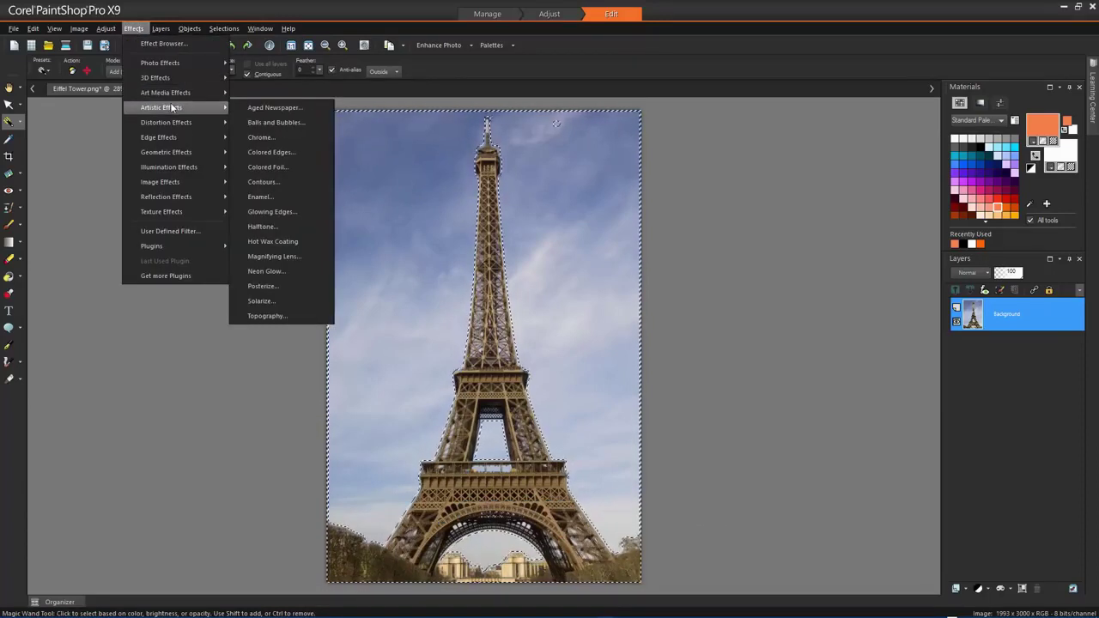
left_click(302, 270)
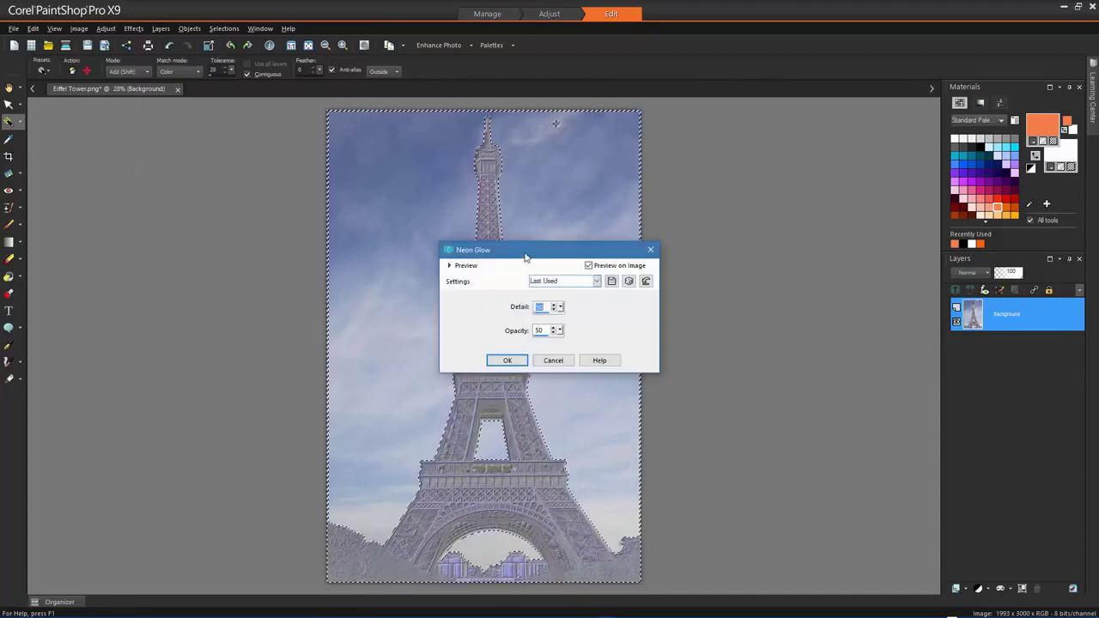
left_click(522, 360)
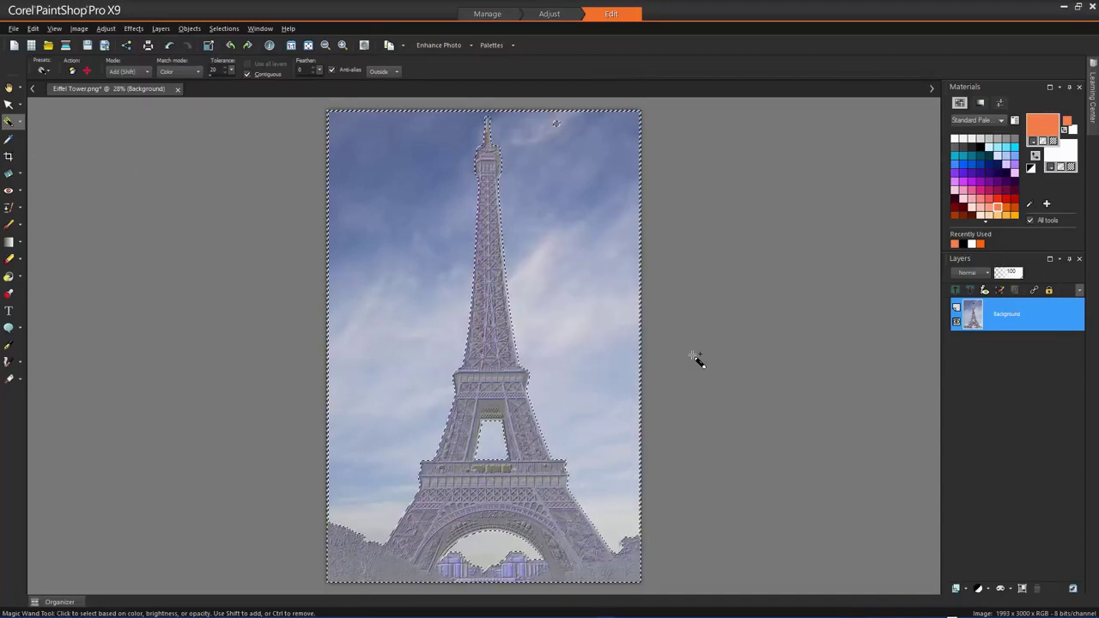
left_click(224, 29)
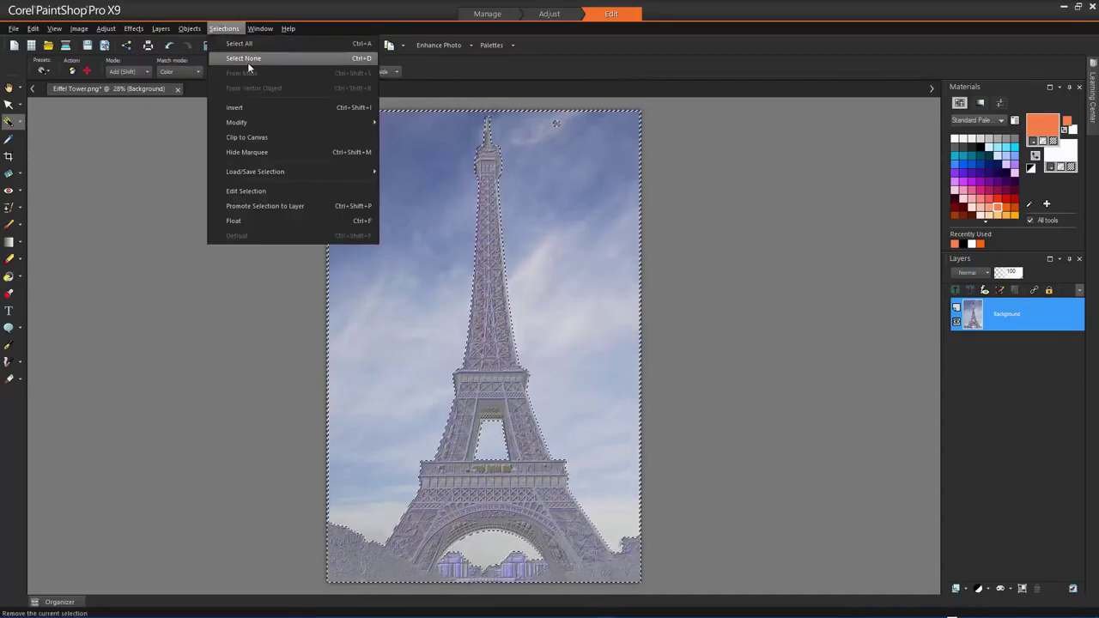
left_click(248, 57)
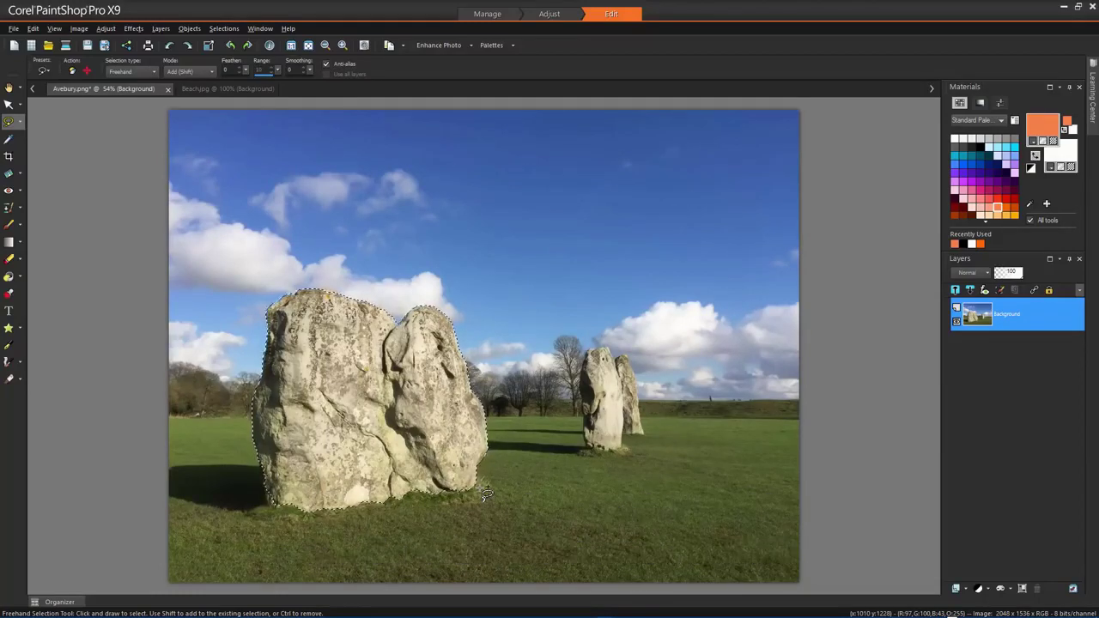
- Copy the selected standing stone and paste it onto Beach.jpg as a new layer
left_click(9, 104)
left_click(32, 28)
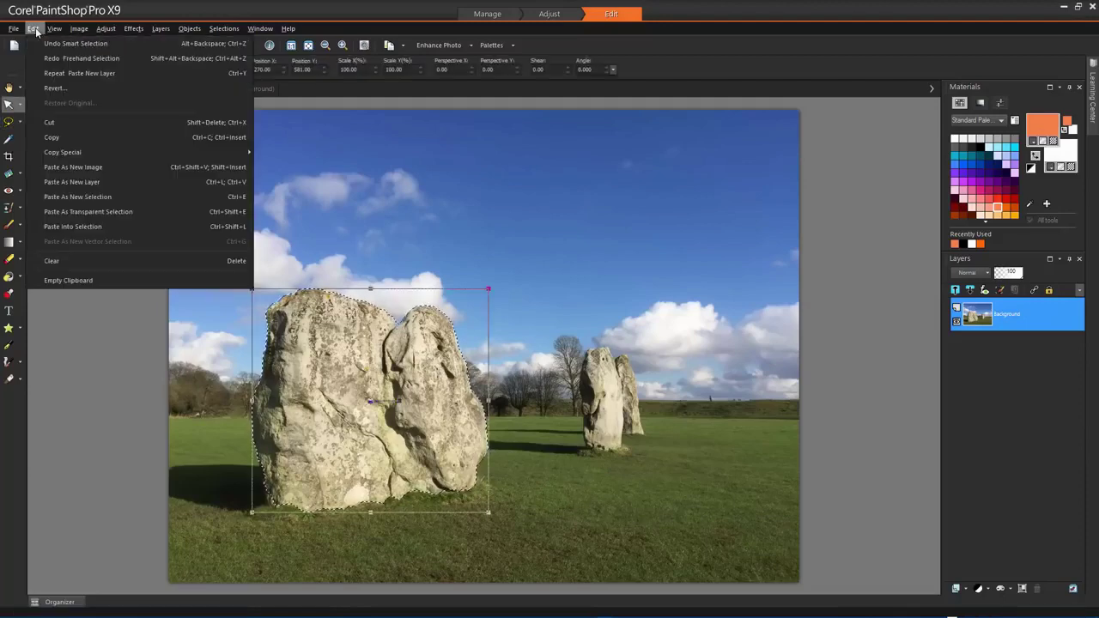
left_click(82, 135)
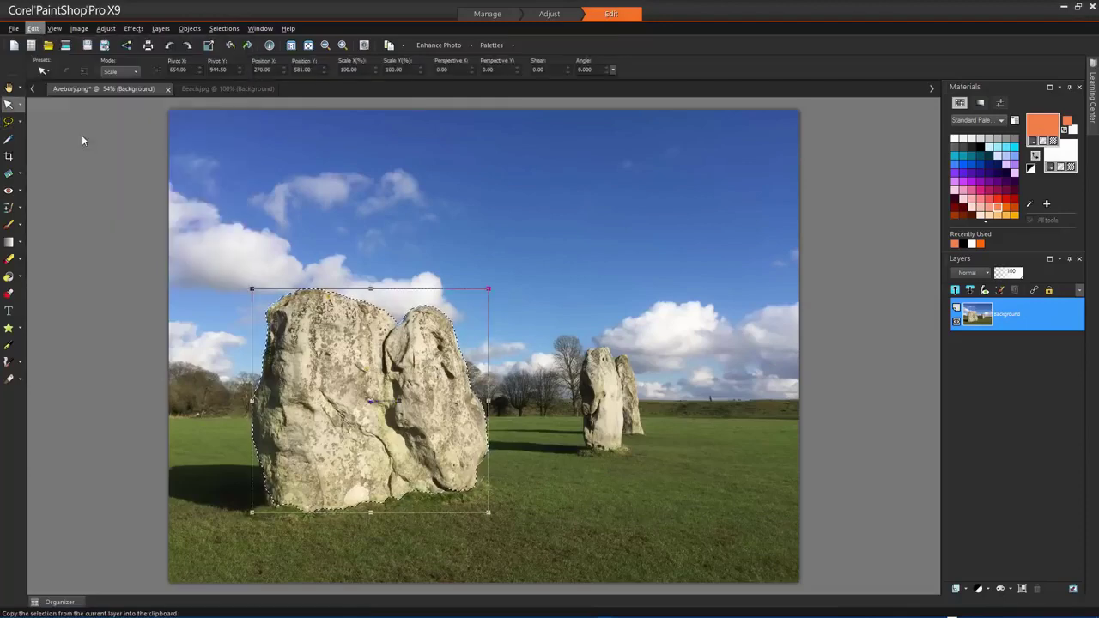
left_click(215, 88)
left_click(33, 28)
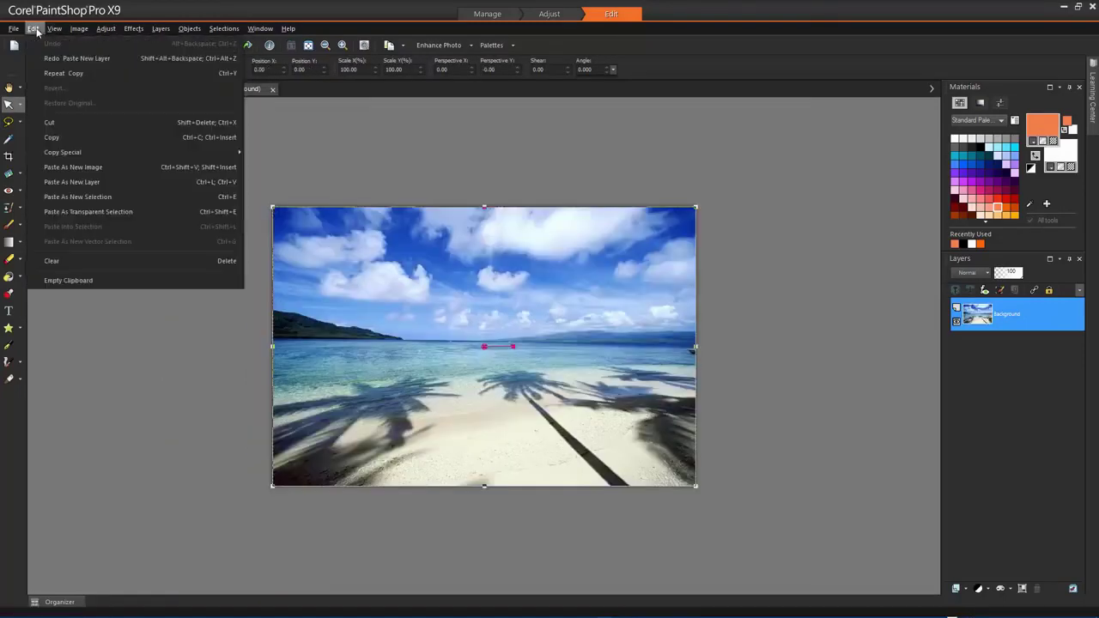
left_click(99, 181)
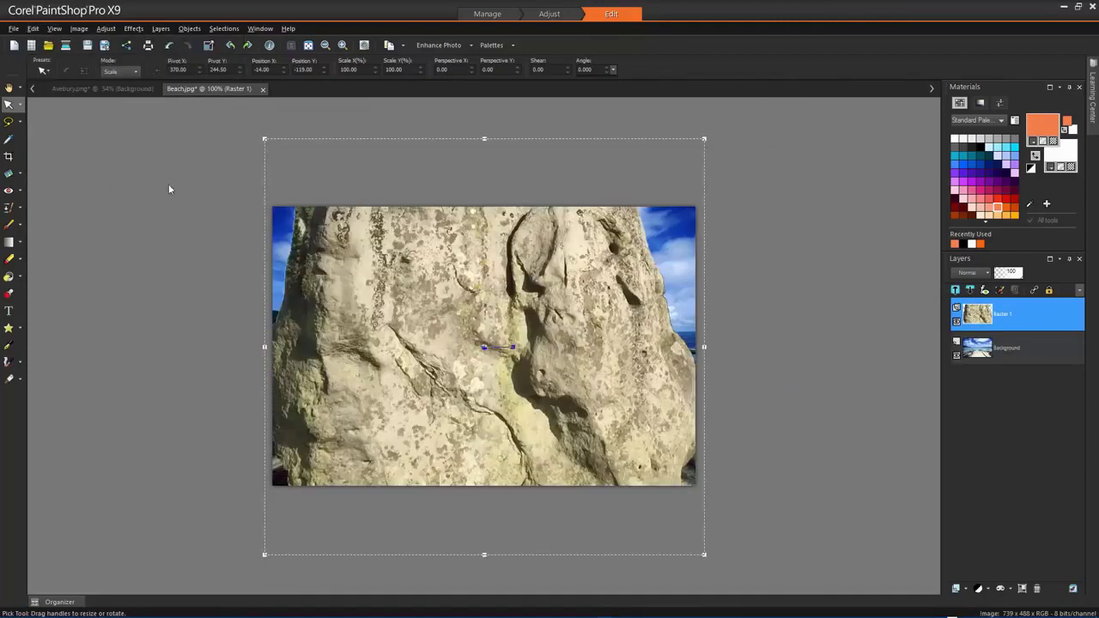
- Shrink the pasted stone from its corners and shift it slightly left
left_click_drag(703, 138, 539, 324)
left_click_drag(264, 554, 363, 483)
left_click_drag(479, 448, 454, 447)
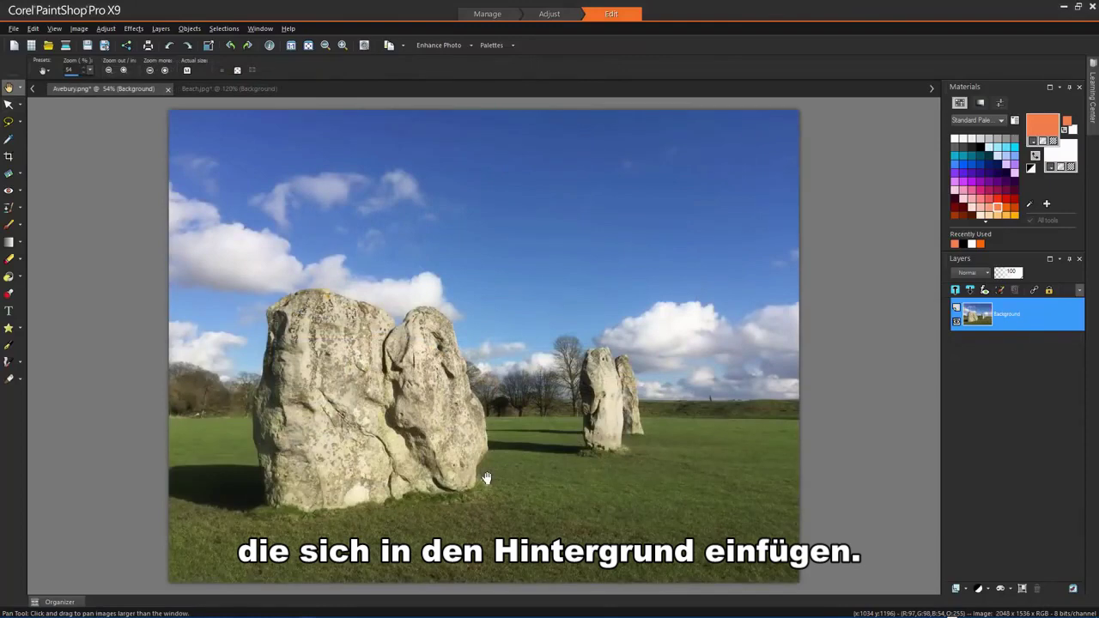
- Apply Selections > Modify > Feather to the standing-stone selection, raising the amount with the slider
left_click(224, 29)
mouse_move(264, 123)
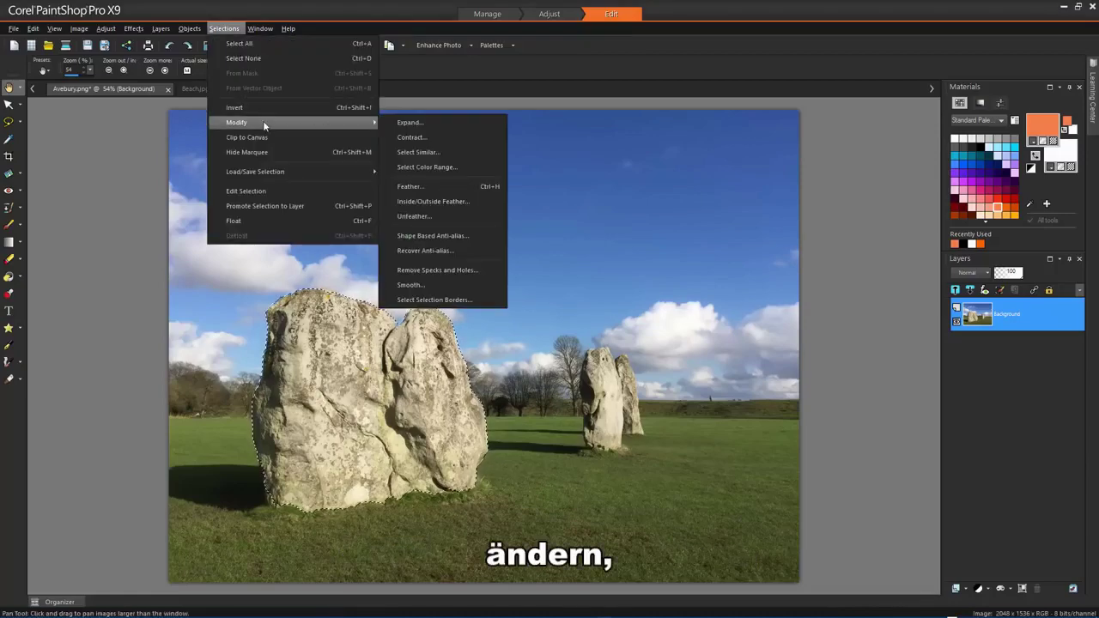
left_click(420, 187)
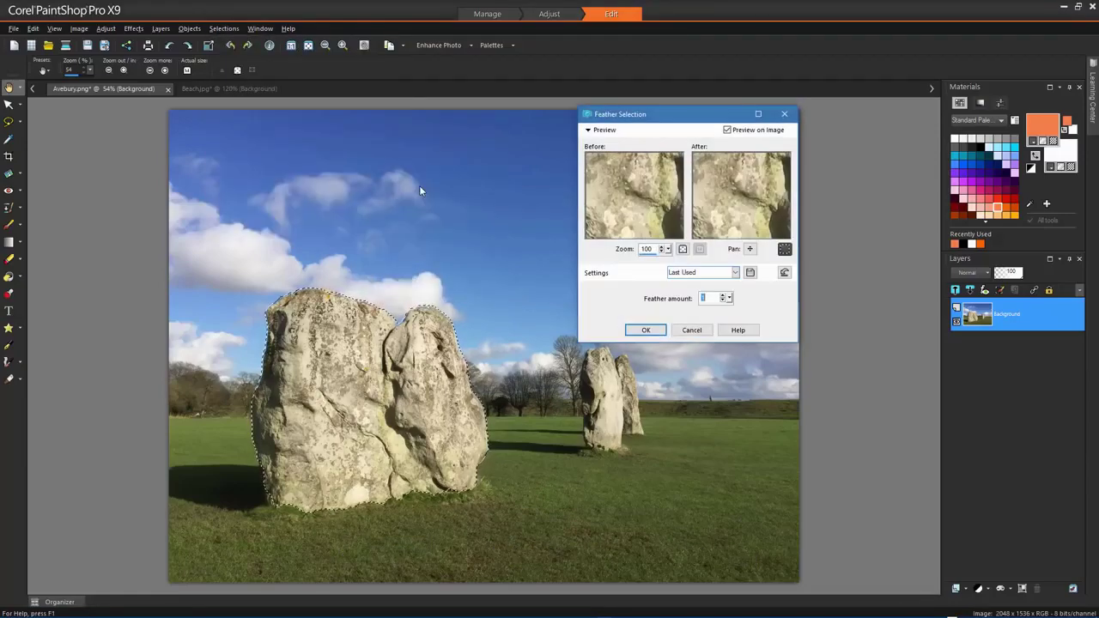
scroll(648, 211, "down", 4)
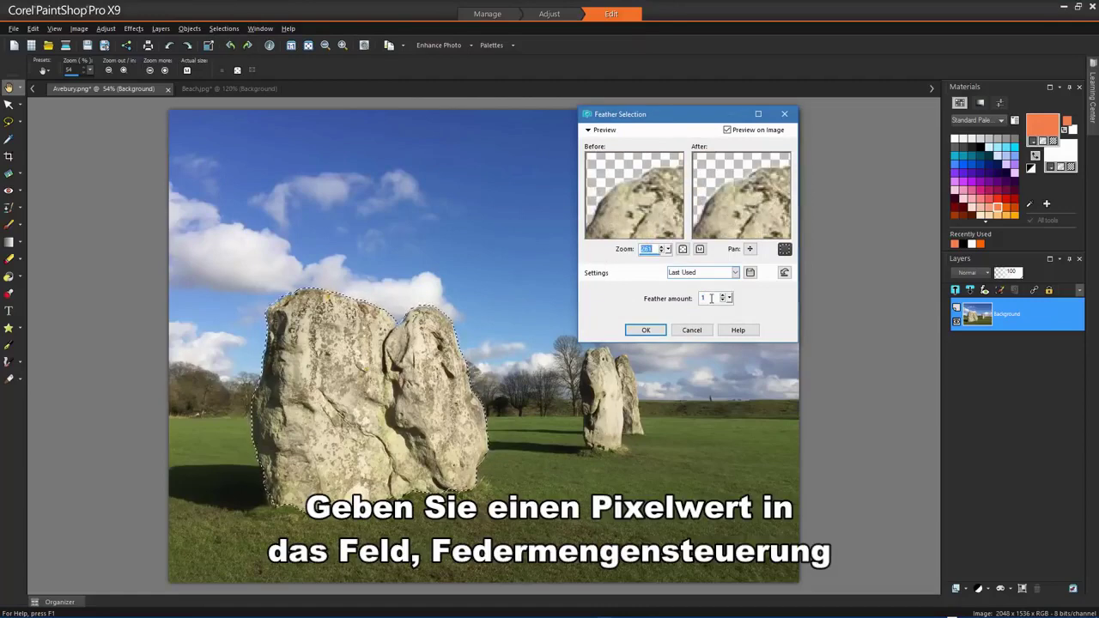
left_click_drag(729, 302, 732, 303)
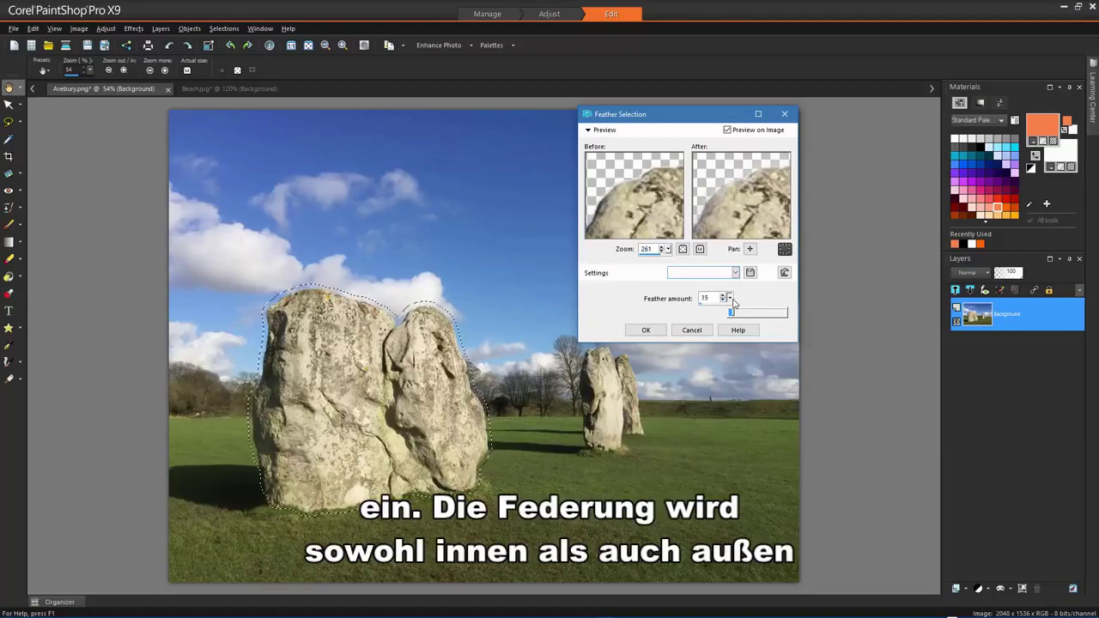
left_click_drag(733, 301, 736, 302)
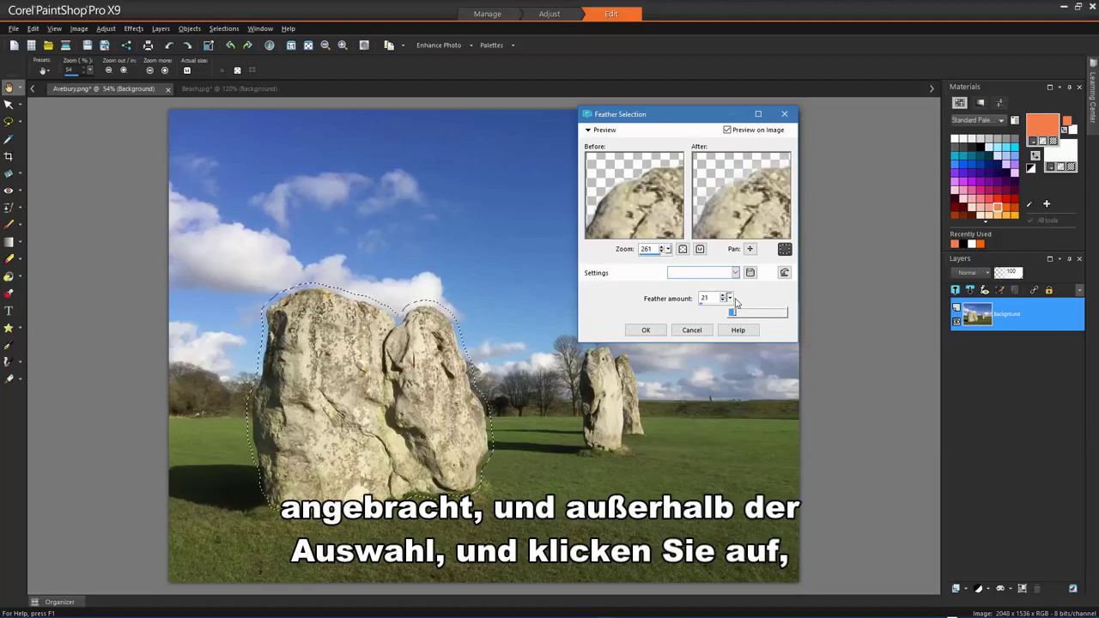
left_click(645, 331)
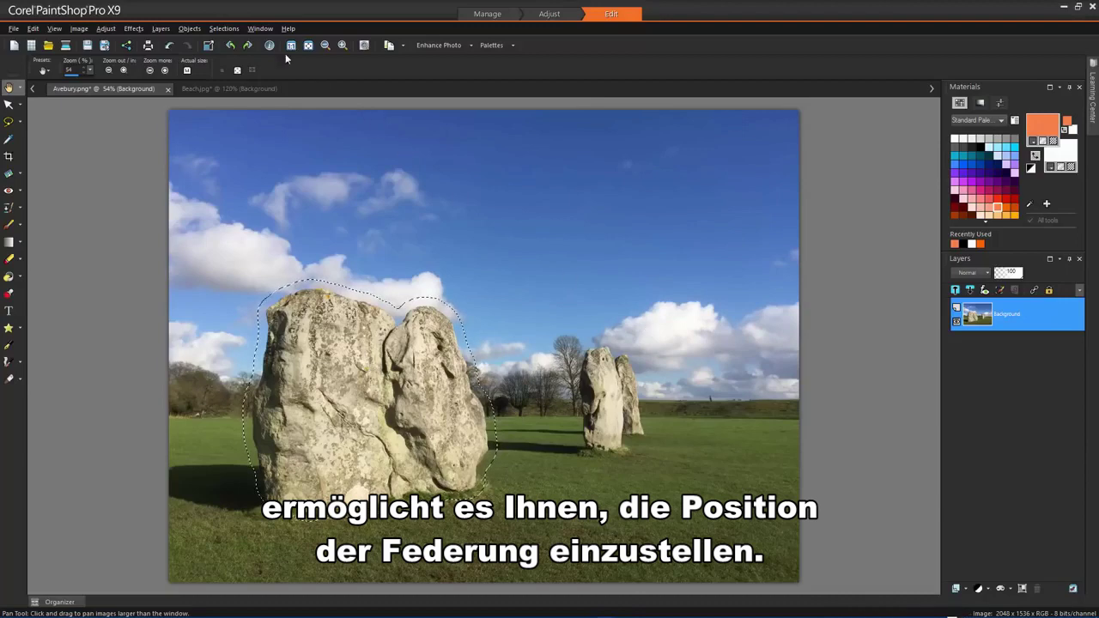
left_click(225, 29)
- Cancel Inside/Outside Feather unchanged, then copy the feathered stone selection to the clipboard
mouse_move(268, 122)
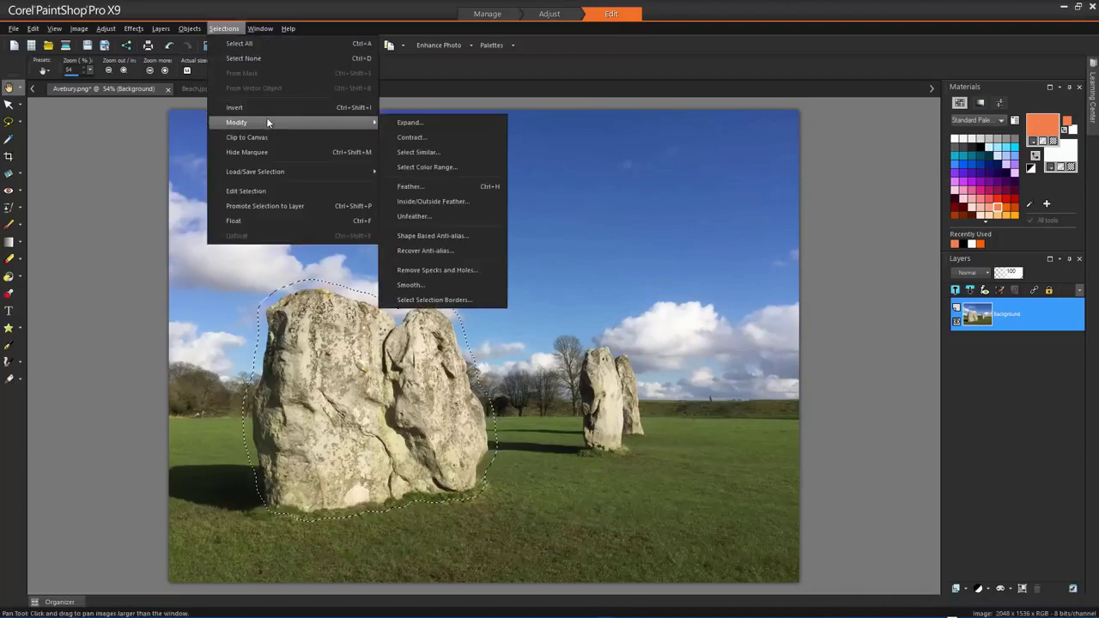
left_click(466, 202)
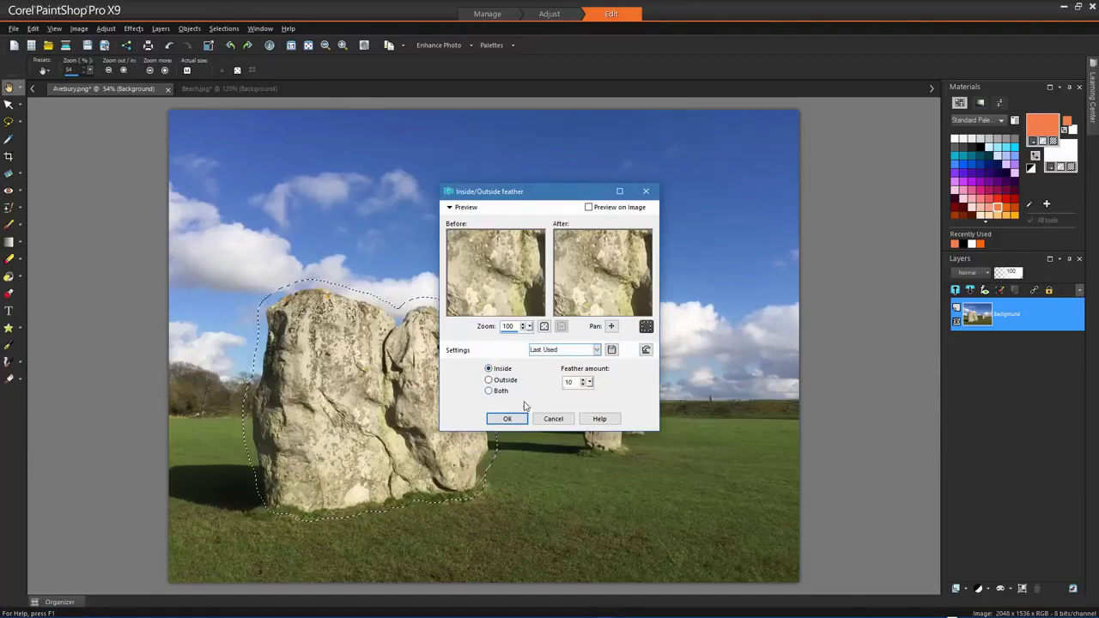
left_click(550, 419)
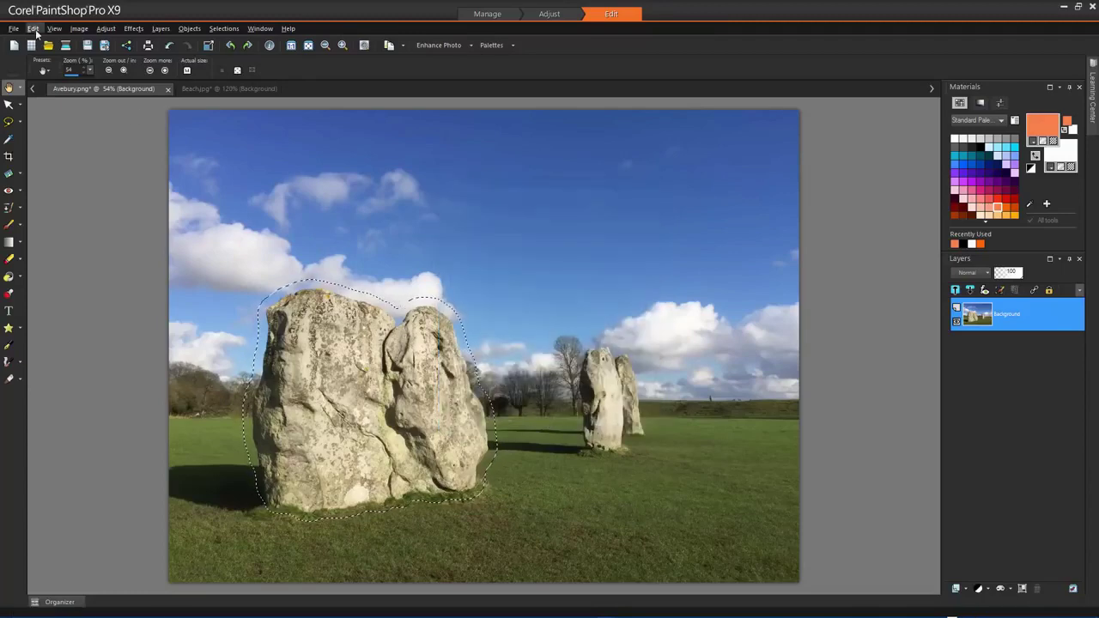
left_click(34, 29)
left_click(68, 139)
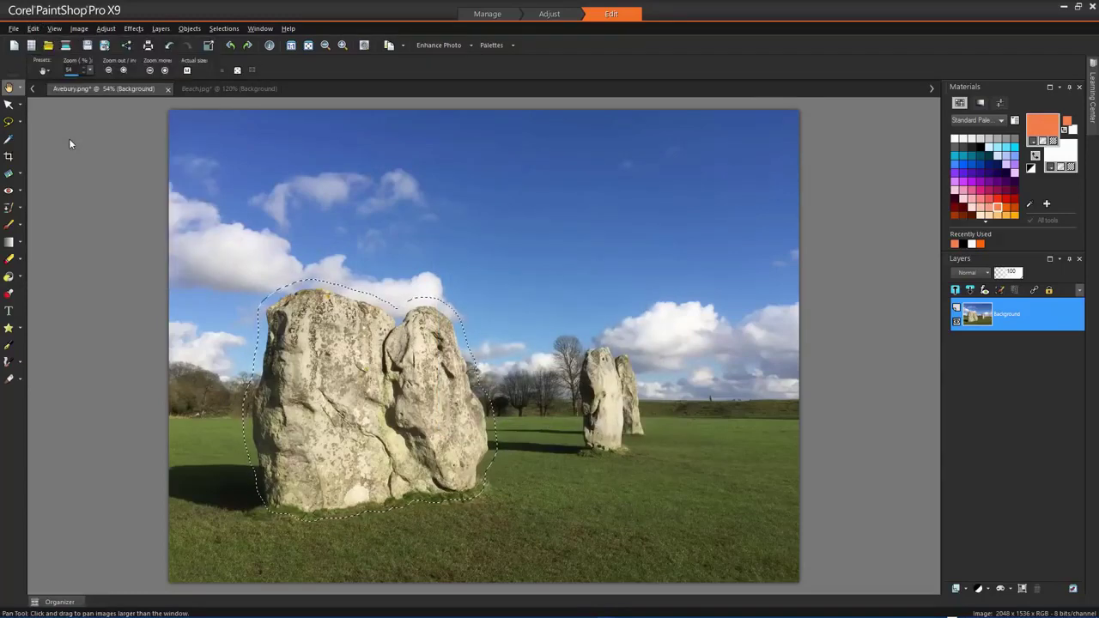
- Paste the copied stone into Beach.jpg as a new layer
left_click(226, 90)
left_click(33, 29)
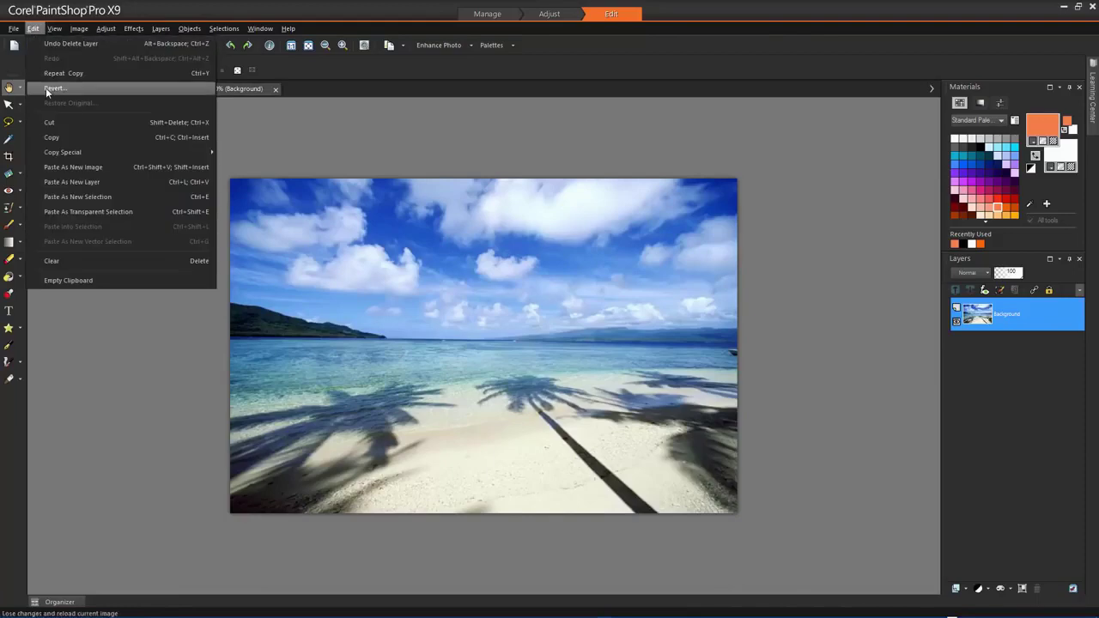
left_click(71, 181)
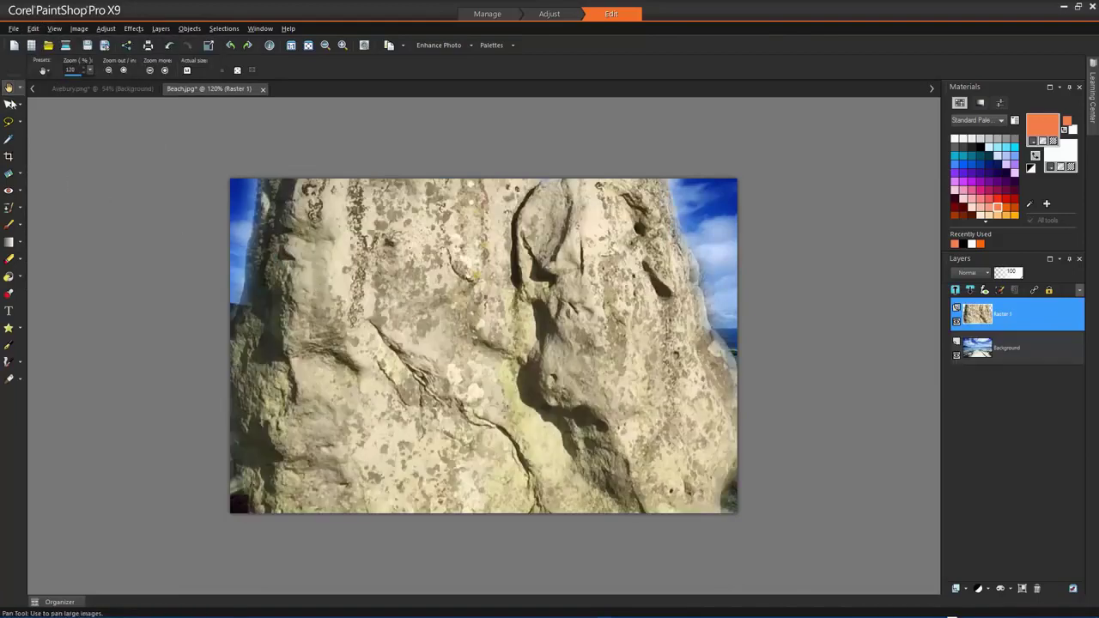
- Shrink the pasted stone to about half size and centre it on the sand
left_click(8, 104)
scroll(602, 236, "down", 2)
left_click_drag(673, 168, 534, 284)
left_click_drag(293, 525, 391, 431)
left_click_drag(470, 323, 448, 347)
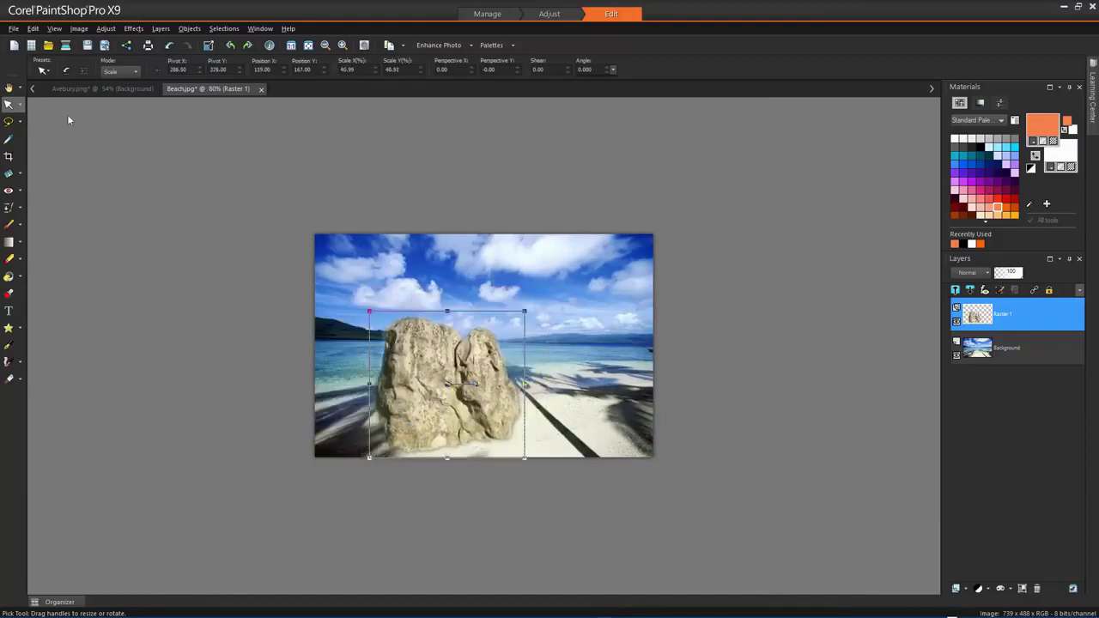
left_click(8, 87)
scroll(479, 333, "up", 4)
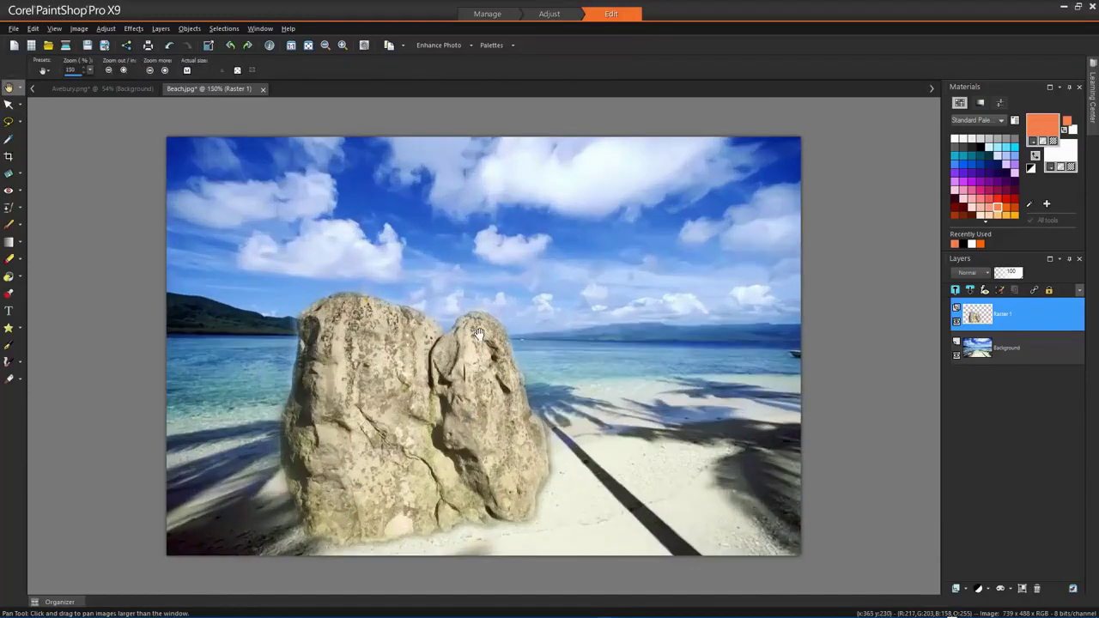
scroll(479, 333, "up", 2)
scroll(515, 343, "down", 2)
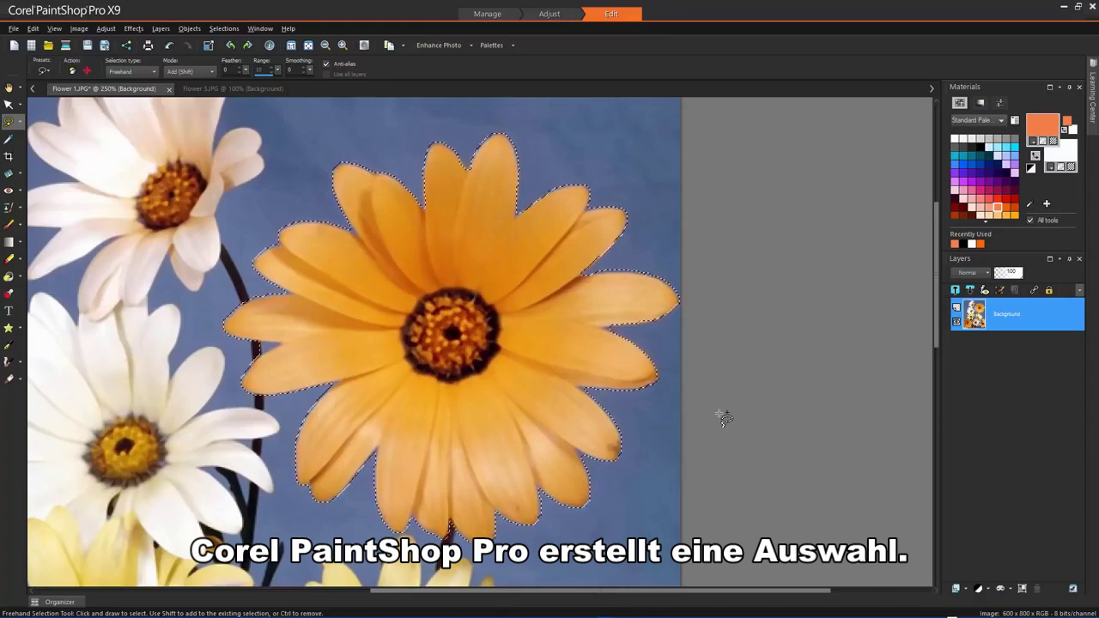
- Save the orange daisy selection to disk under the file name 'Yellow Flower'
left_click(224, 28)
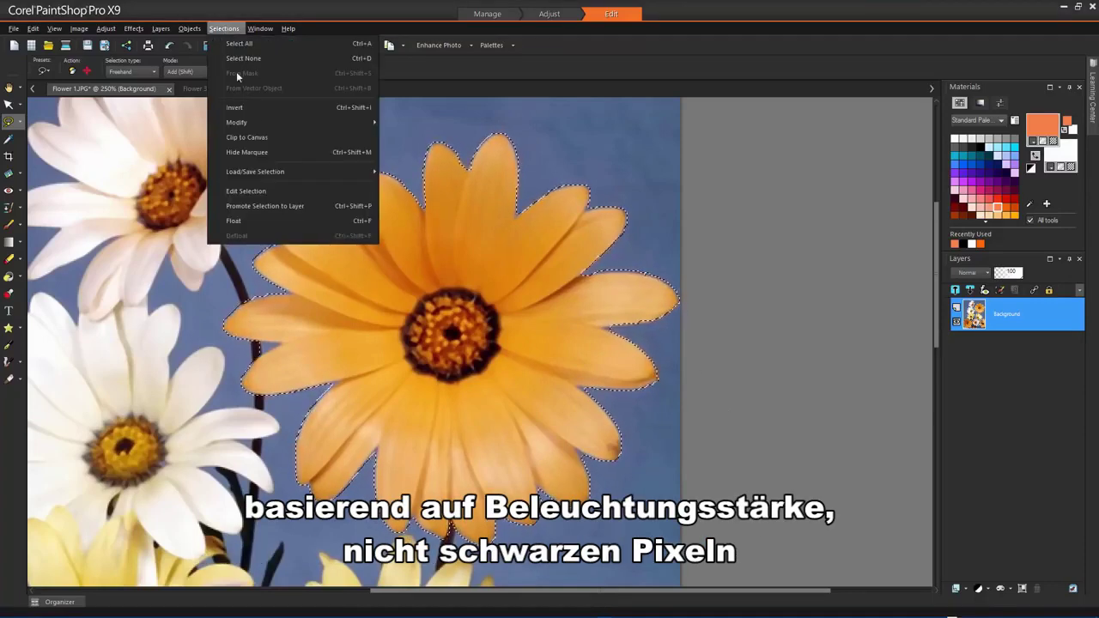
mouse_move(274, 176)
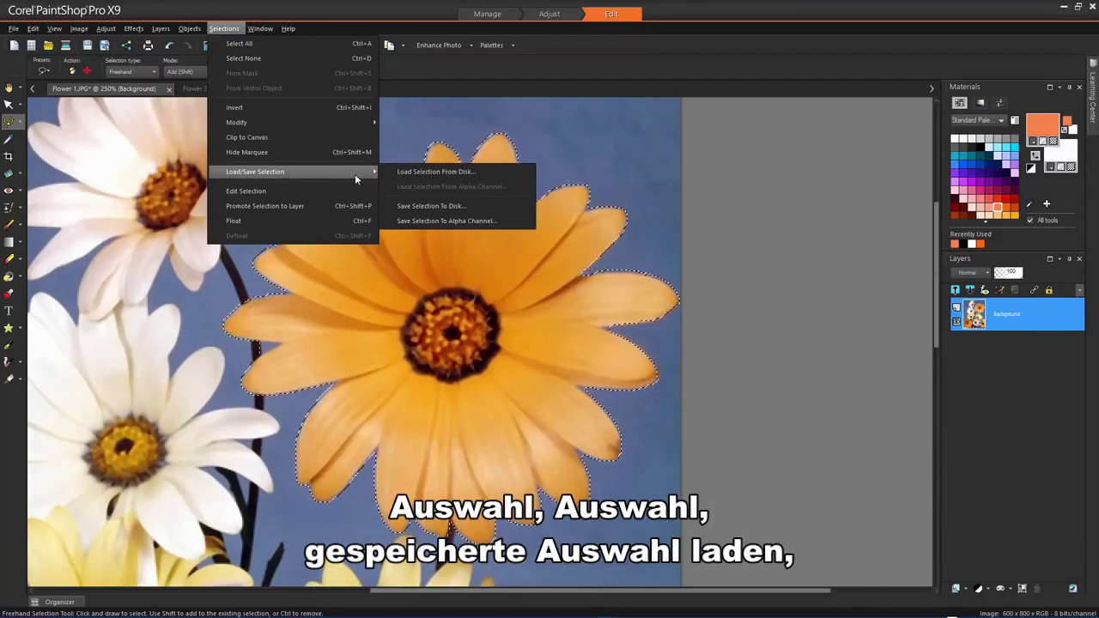
left_click(486, 206)
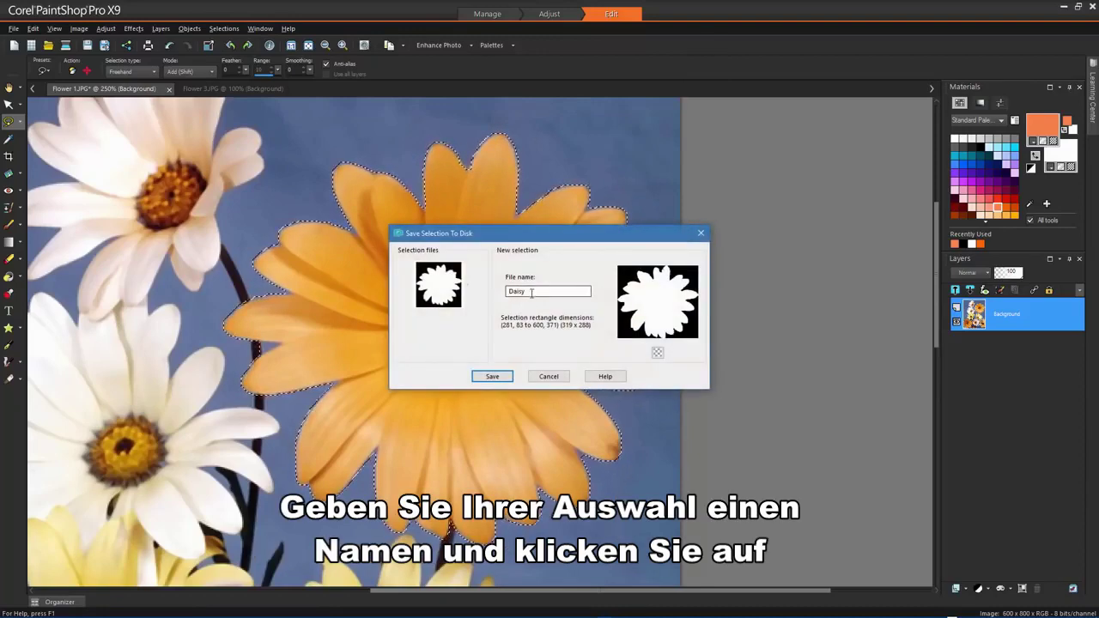
double_click(531, 292)
type("Yellow Flower")
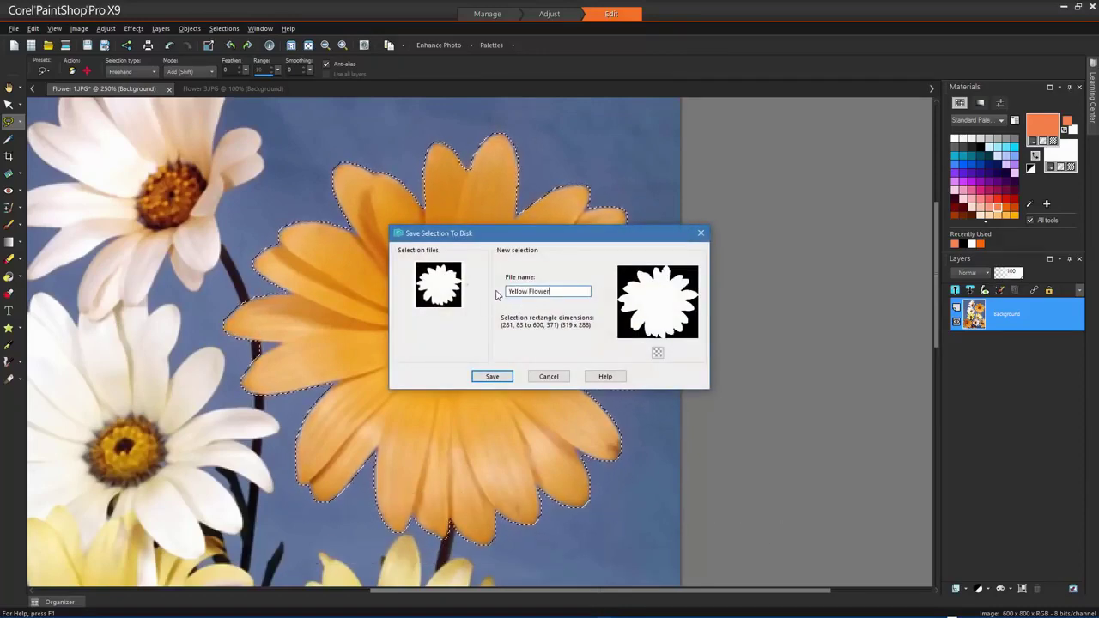
left_click(492, 378)
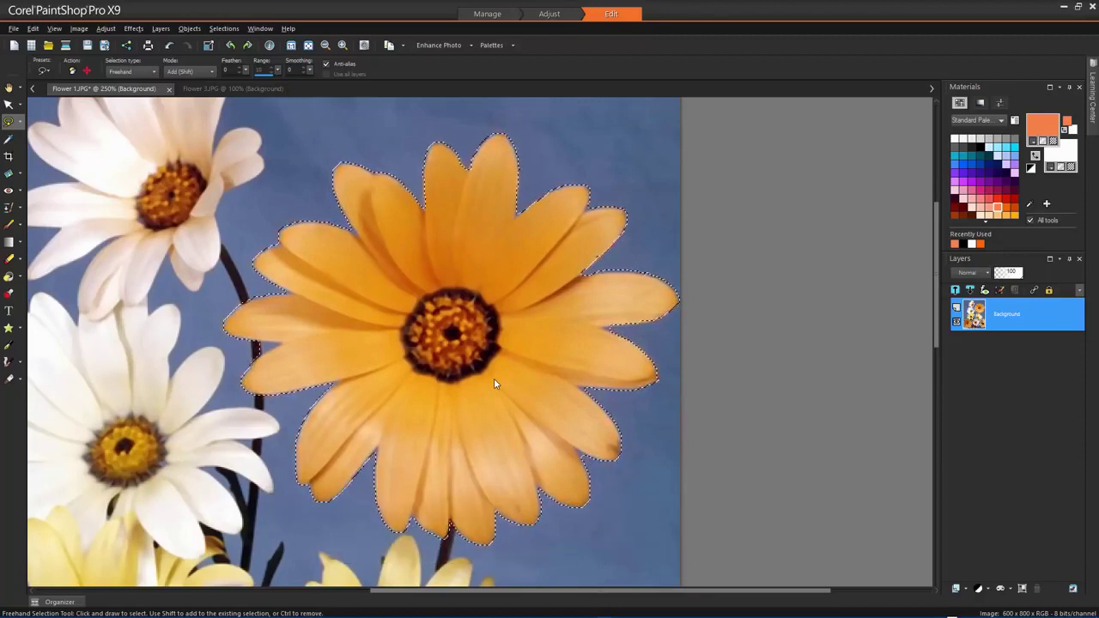
- On Flower 3.JPG, load the Yellow Flower selection from disk onto the upper rose
left_click(240, 90)
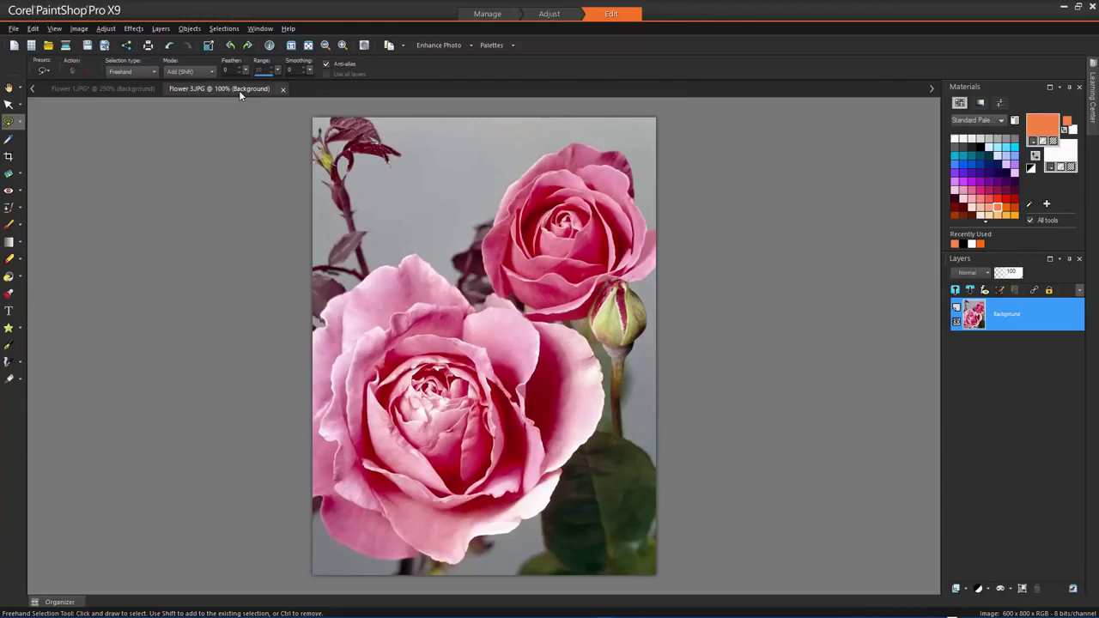
left_click(222, 31)
mouse_move(319, 175)
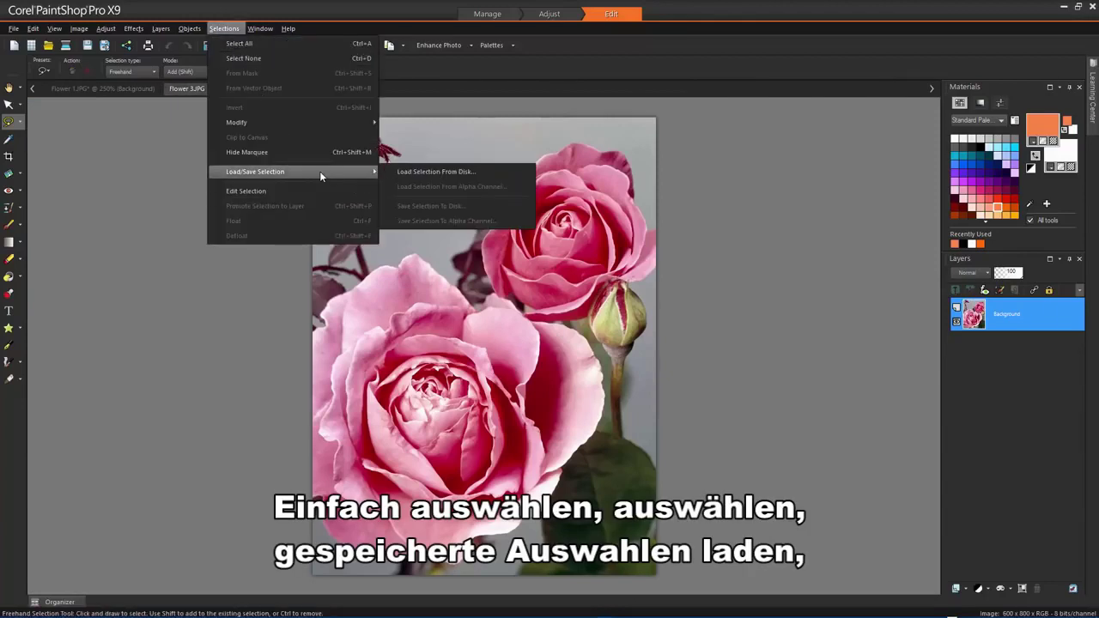
left_click(416, 171)
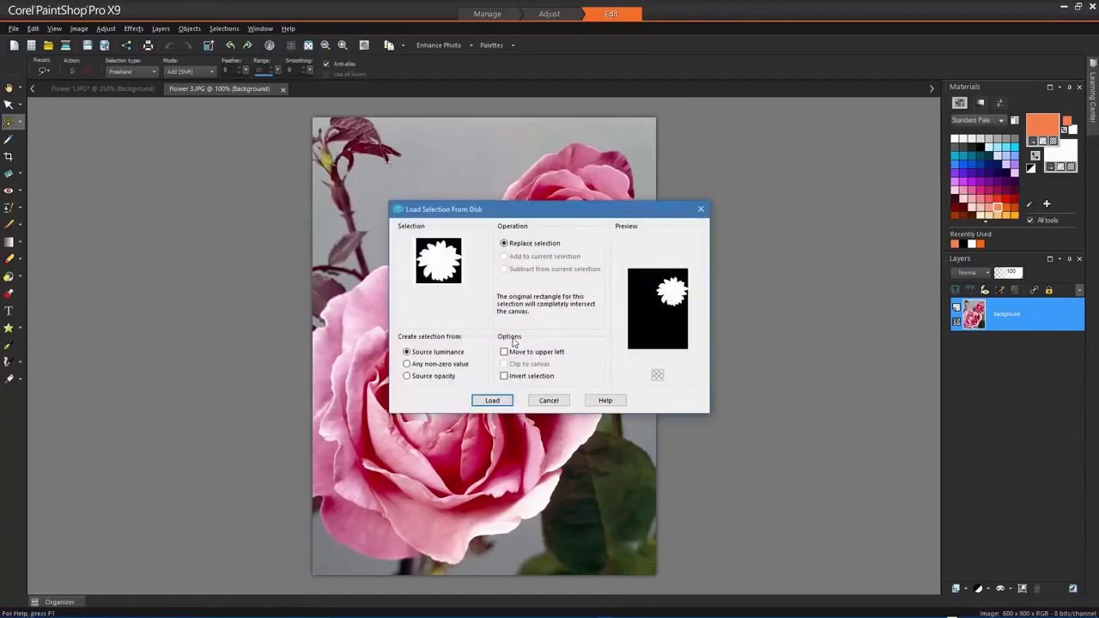
left_click(467, 267)
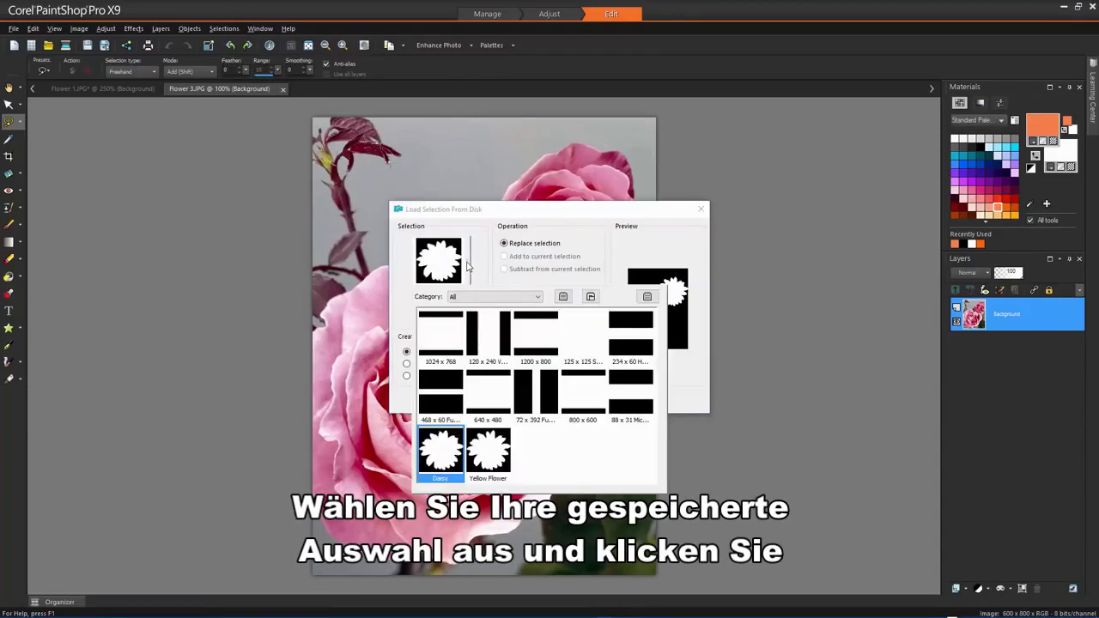
left_click(499, 445)
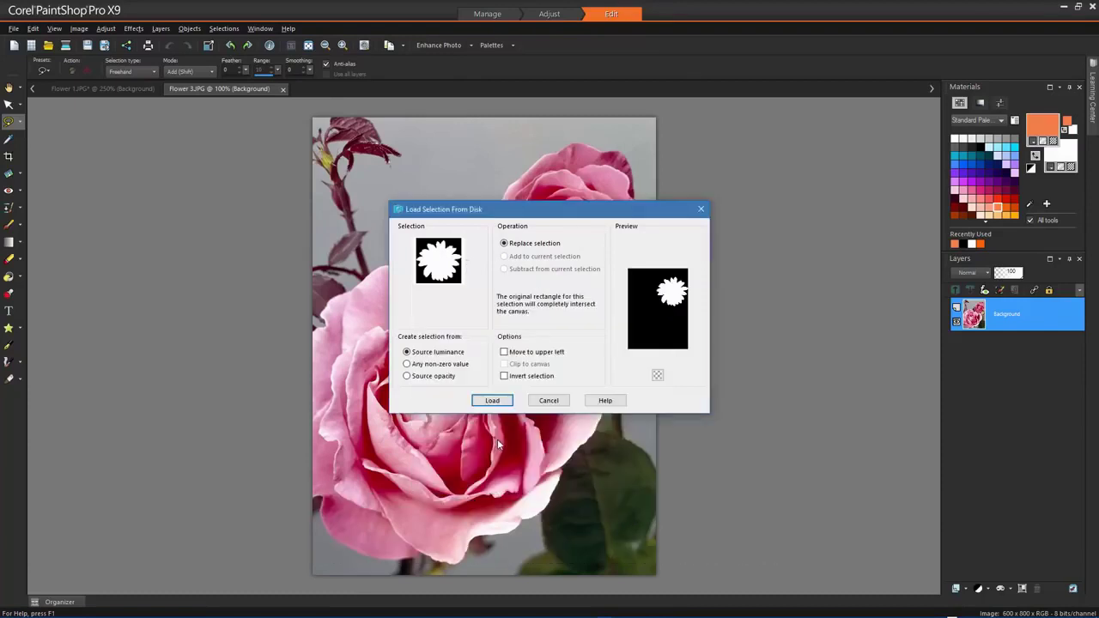
left_click(493, 401)
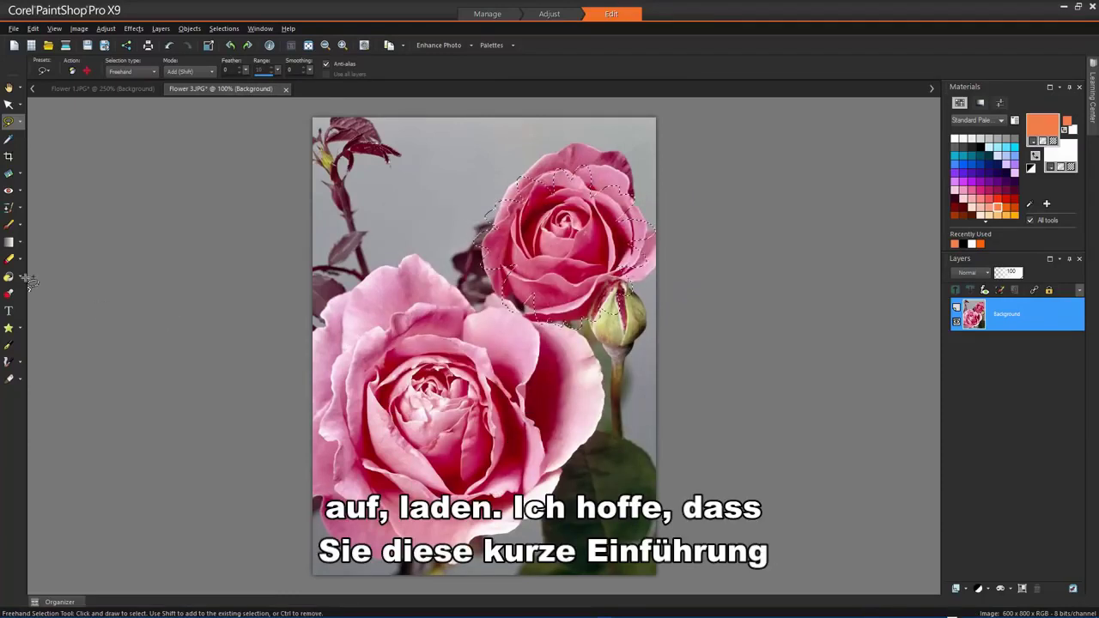
- Brush orange paint over the flower-shaped selection, then open and dismiss the Help menu
left_click(8, 227)
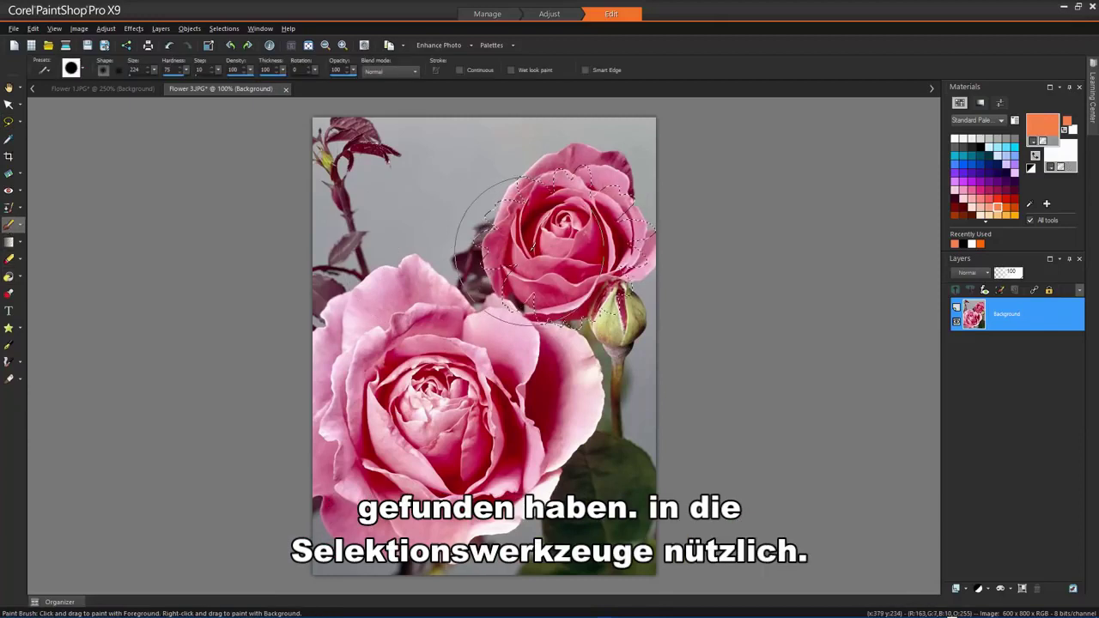
left_click(535, 226)
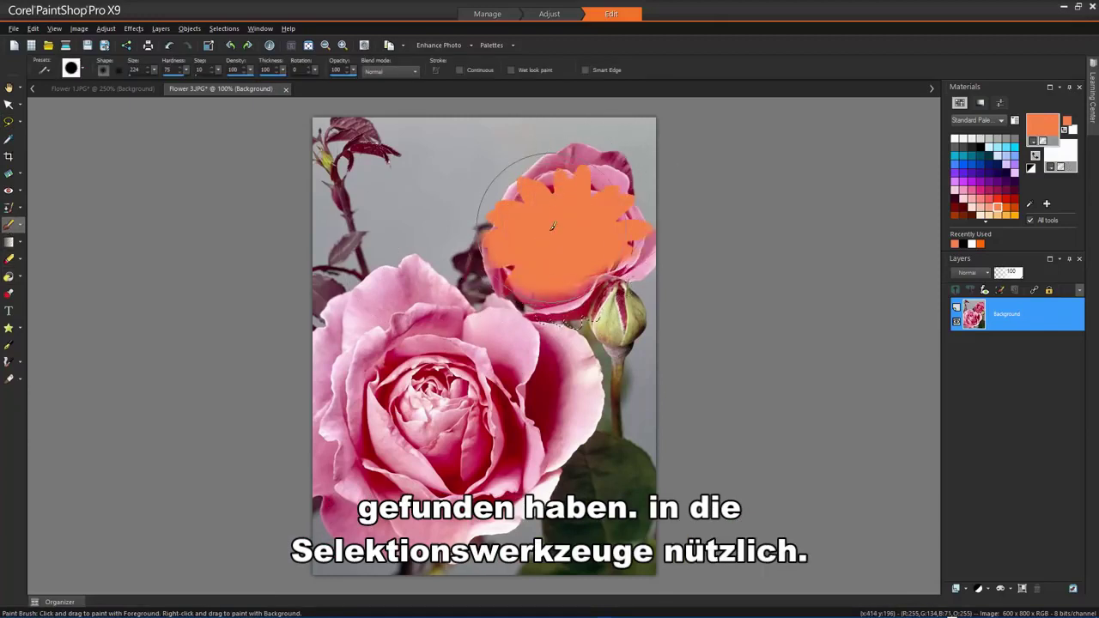
mouse_move(598, 227)
left_mouse_down()
mouse_move(554, 248)
mouse_move(586, 271)
left_mouse_up()
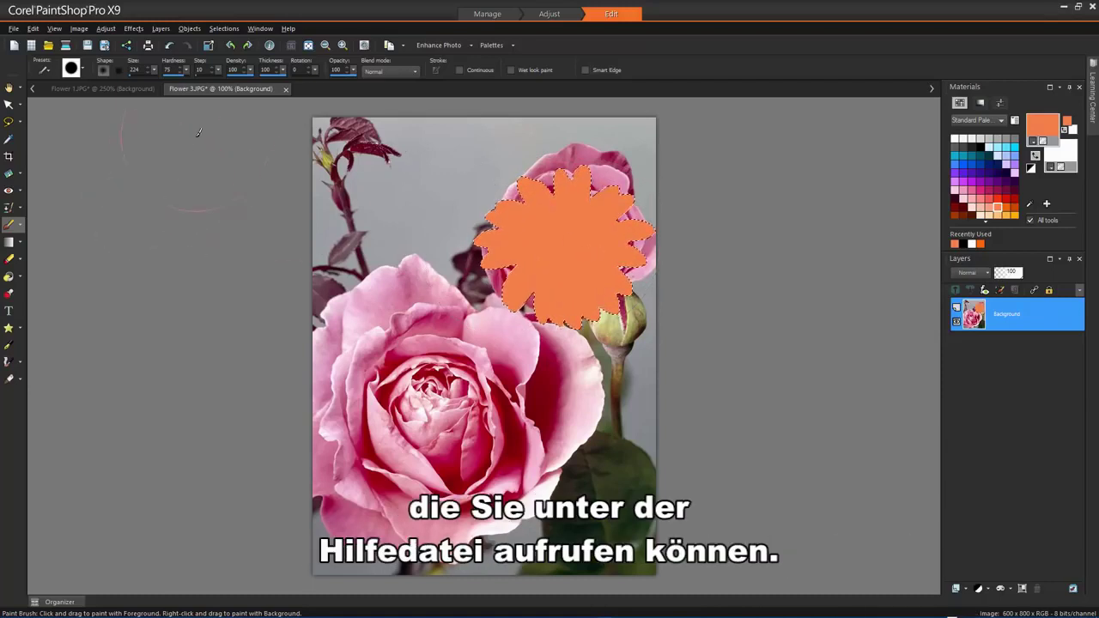
left_click(289, 28)
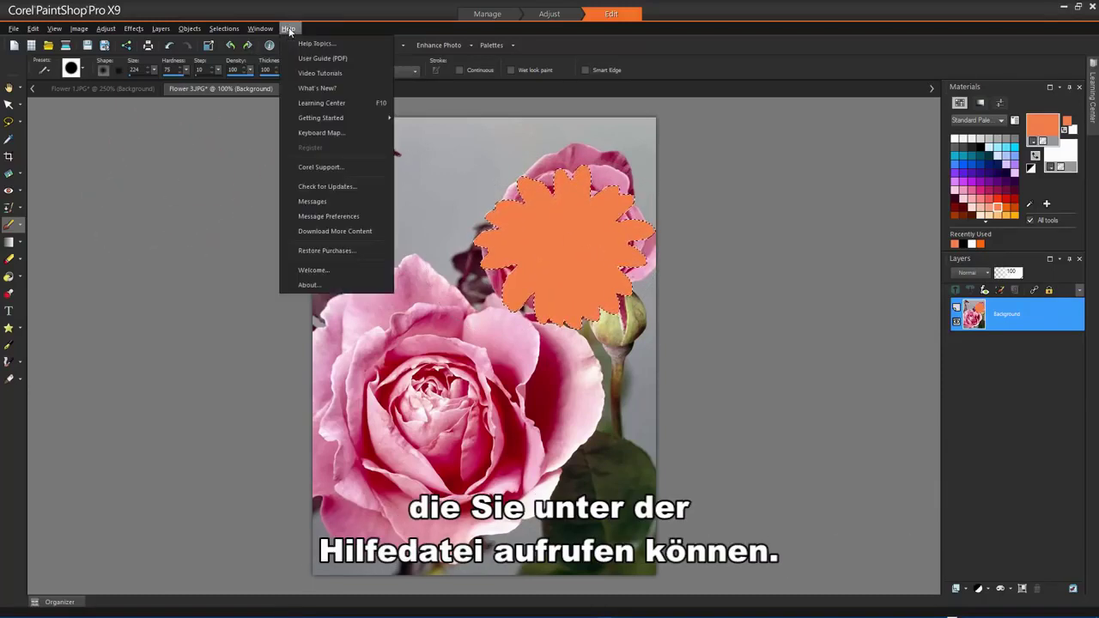
left_click(369, 59)
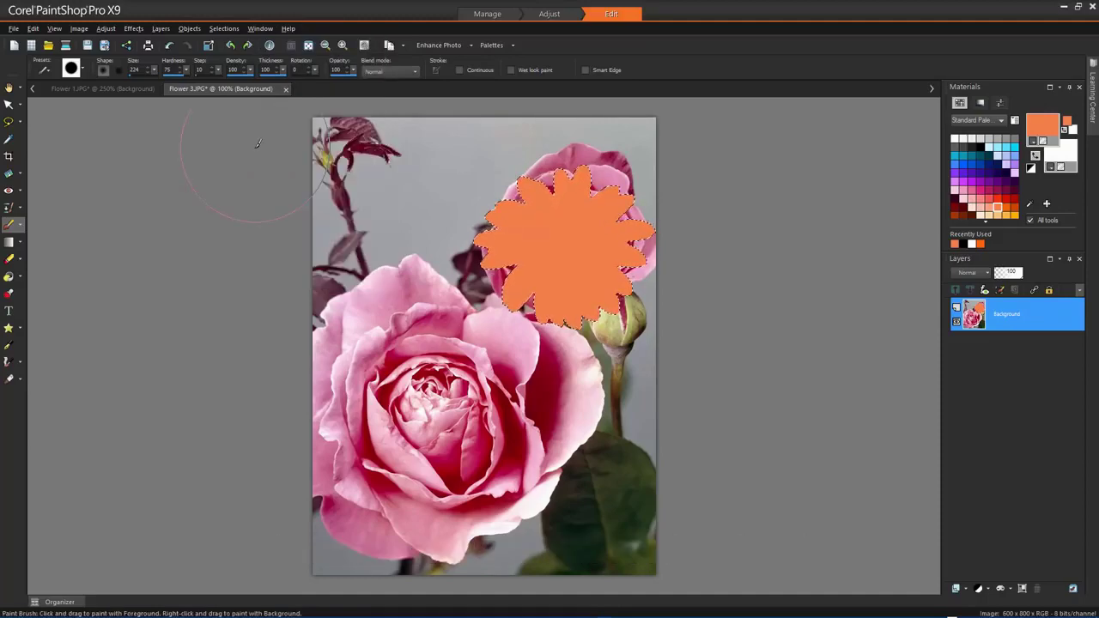